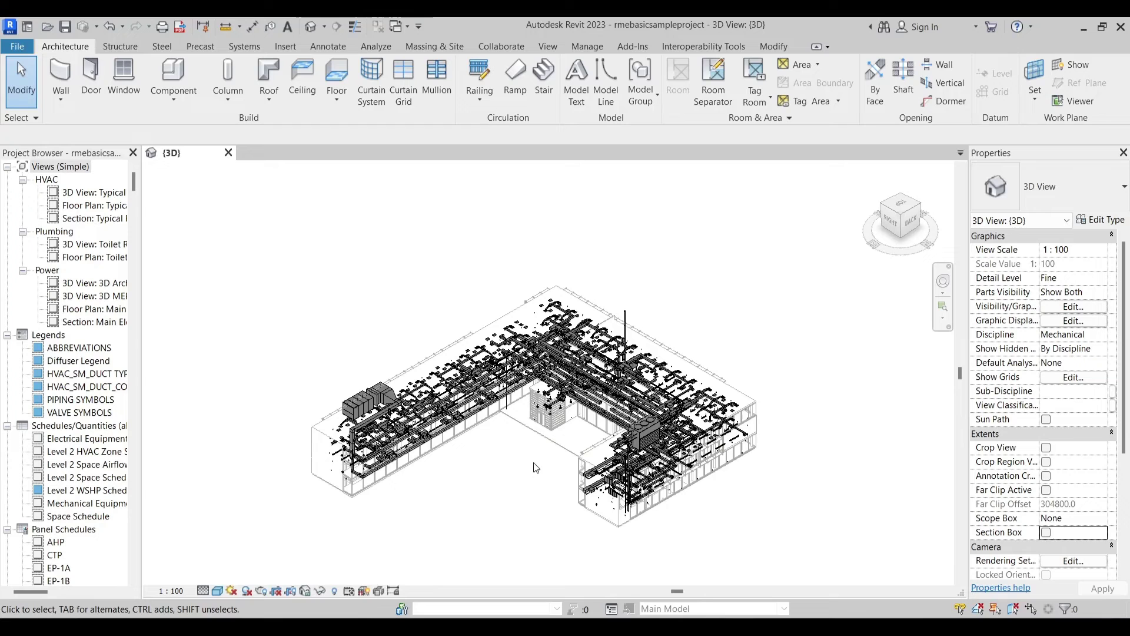
Step: In Opera, show the Revit sample project help page at its MEP sample files
scroll(535, 468, "up", 1)
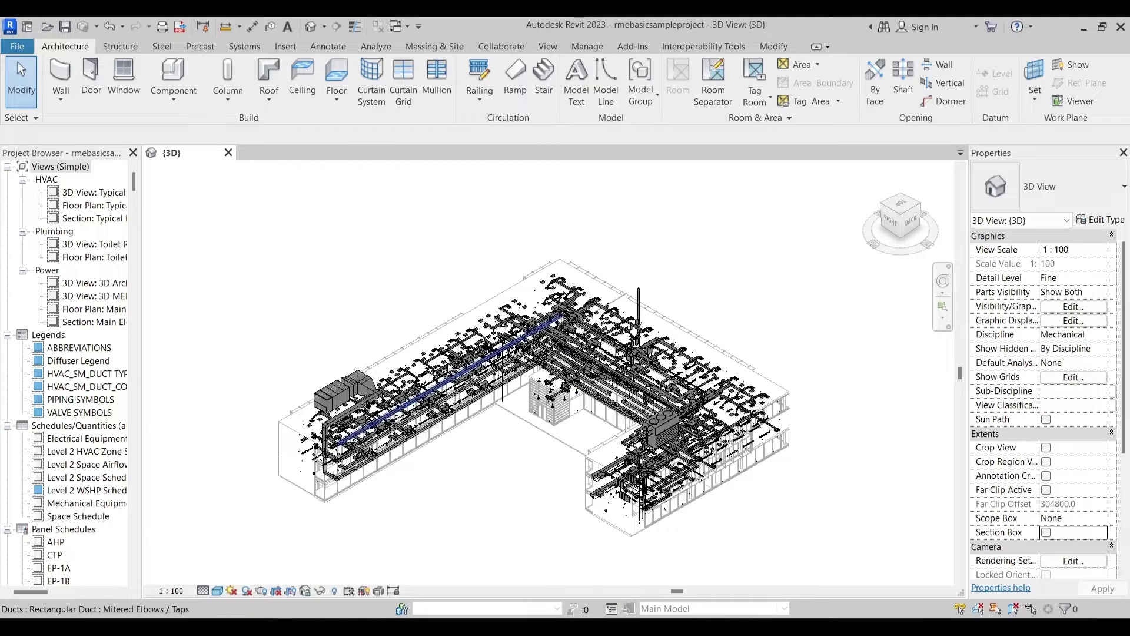
scroll(501, 449, "down", 1)
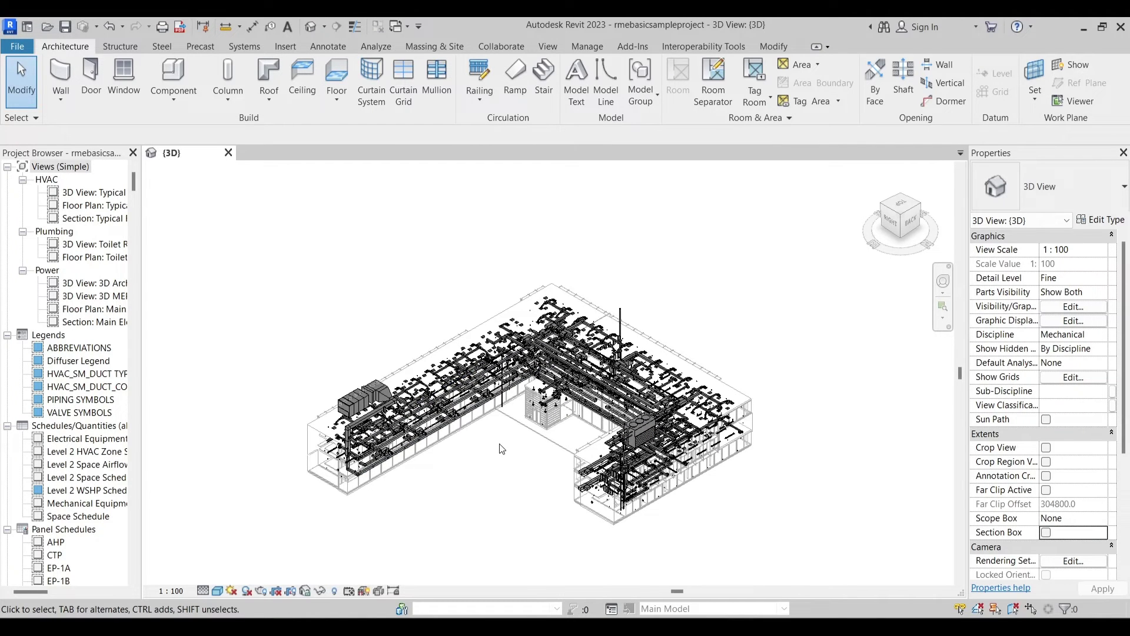
scroll(501, 449, "down", 1)
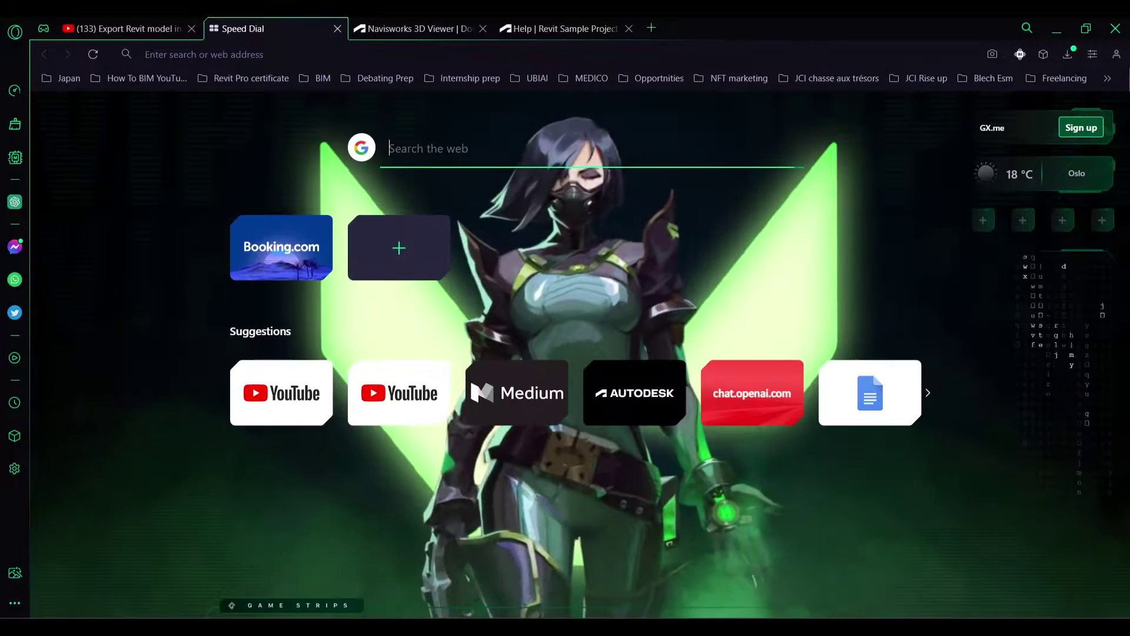
left_click(565, 556)
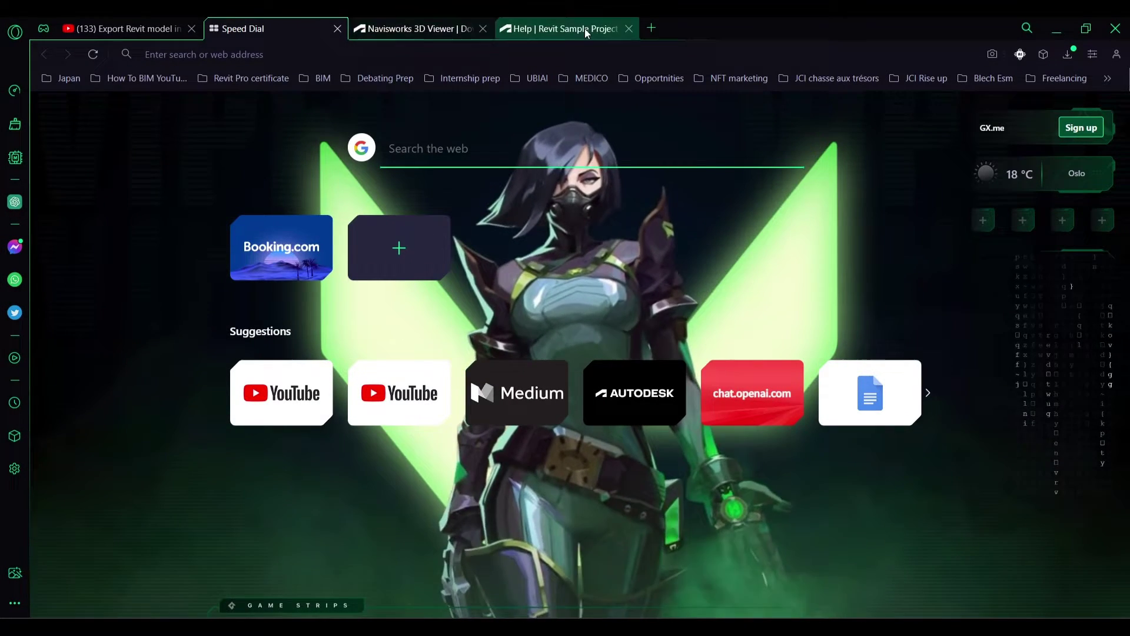
left_click(573, 23)
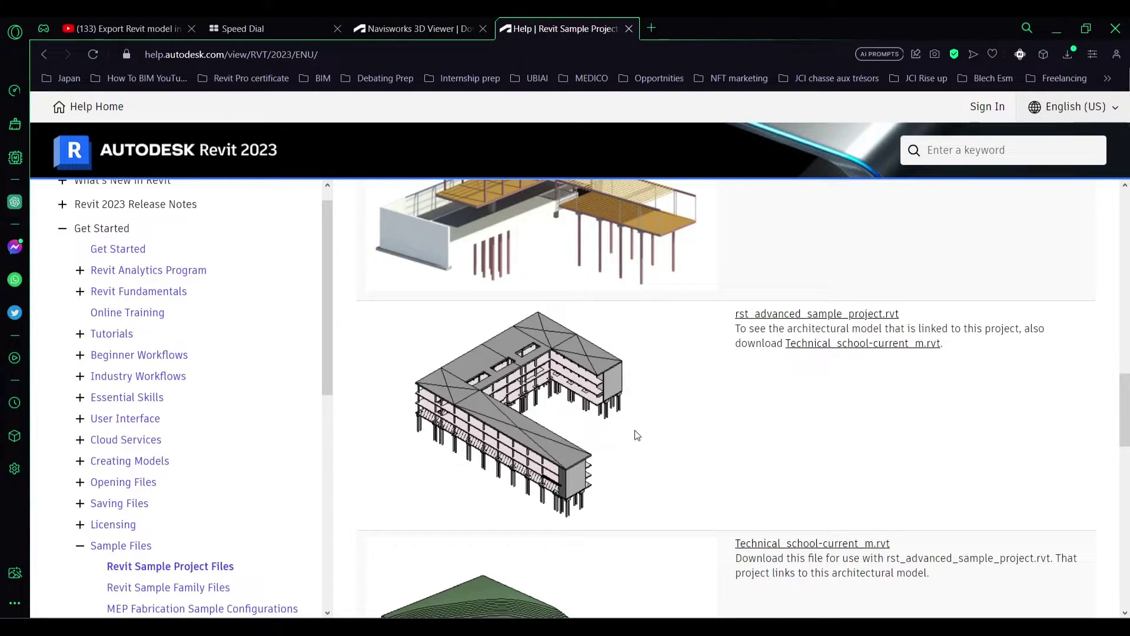
scroll(635, 434, "down", 7)
scroll(633, 434, "up", 4)
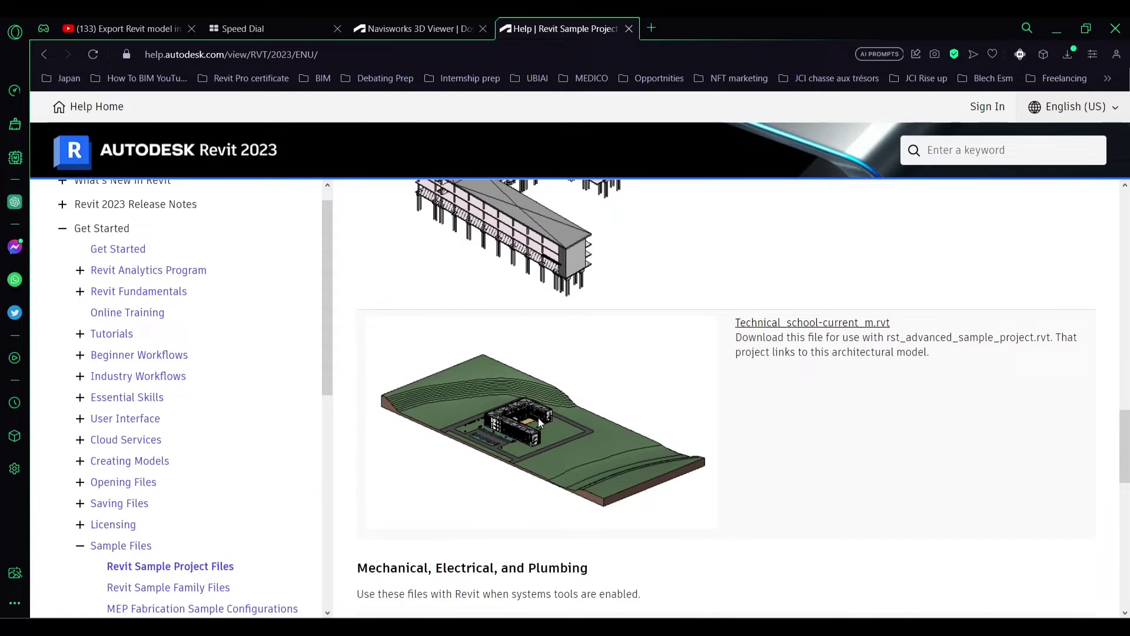
scroll(539, 419, "down", 5)
scroll(630, 421, "down", 3)
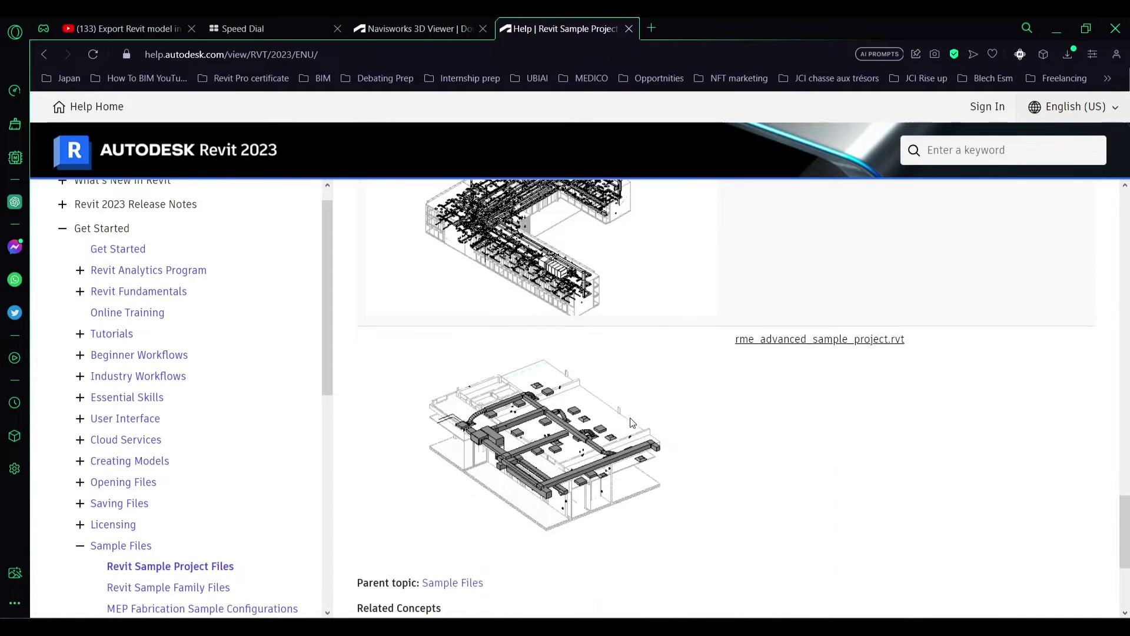
scroll(632, 487, "up", 1)
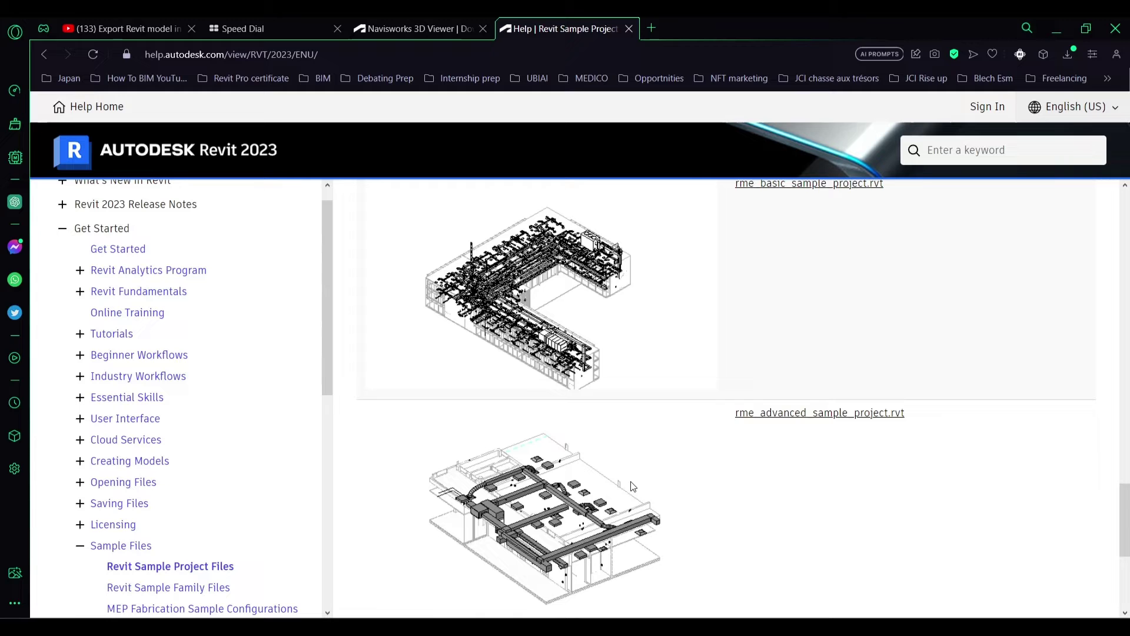
scroll(563, 280, "up", 1)
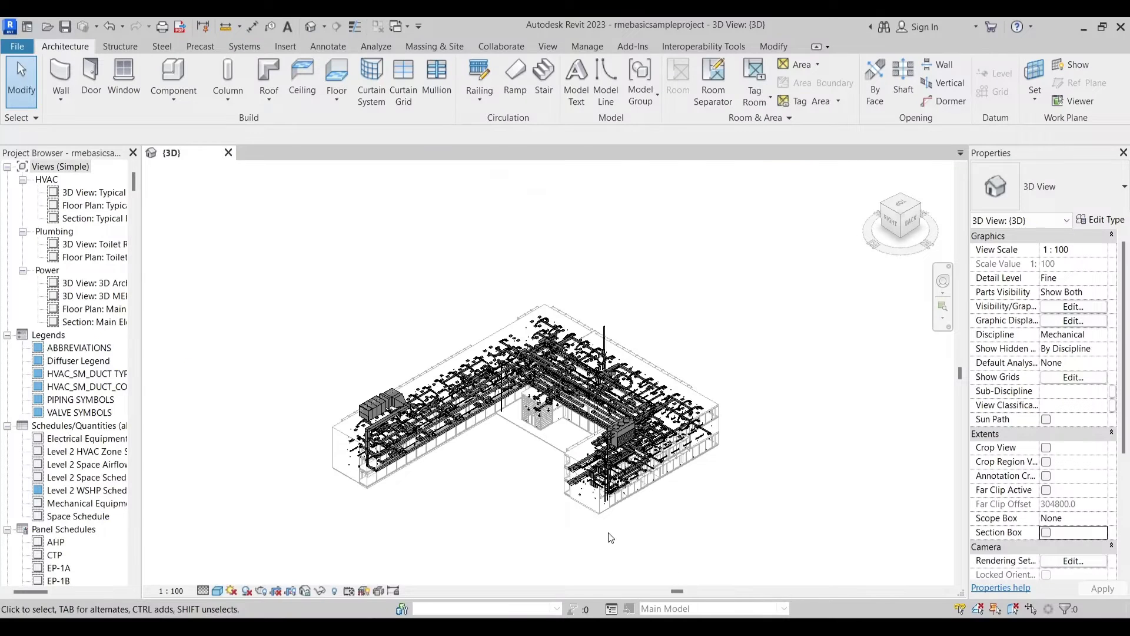
Step: Orbit the MEP model and bring up Revit's File > Export options
scroll(358, 406, "down", 2)
middle_click_drag(412, 389, 357, 406, "shift")
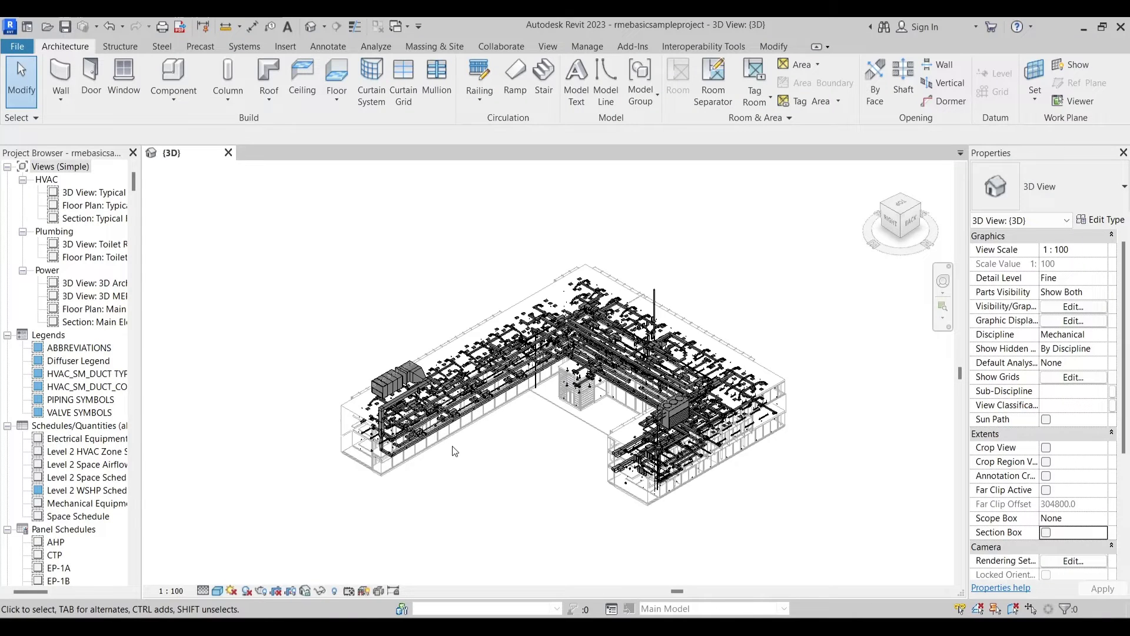
left_click(17, 46)
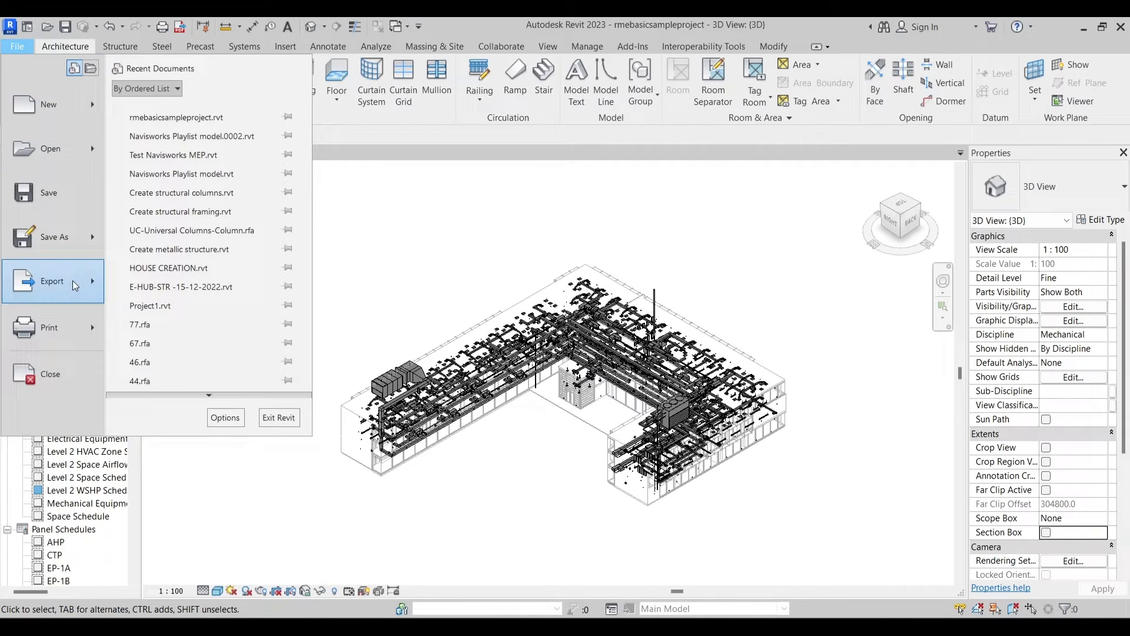
mouse_move(82, 283)
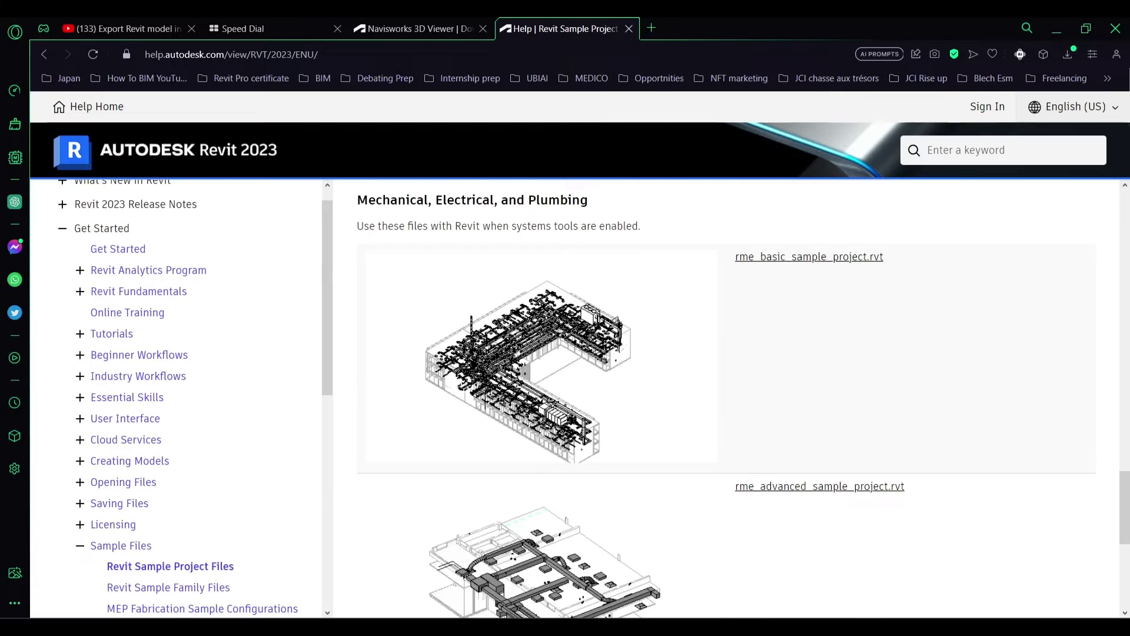
Step: Show the Navisworks NWC File Export Utility download list for versions 2016–2024
left_click(406, 29)
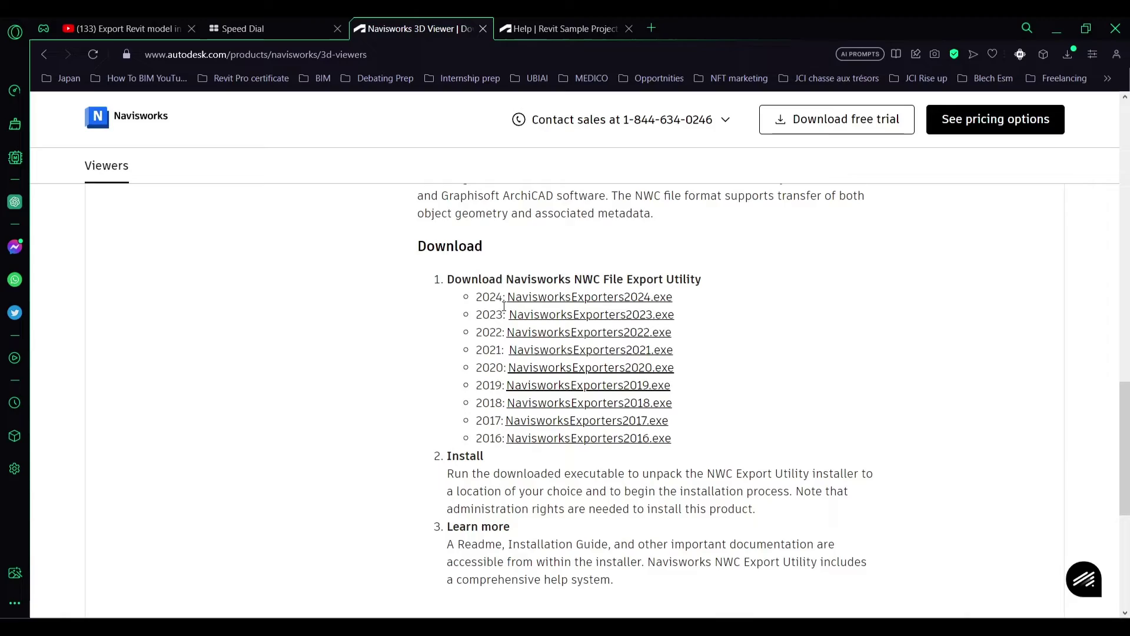
scroll(530, 341, "down", 2)
scroll(537, 352, "up", 15)
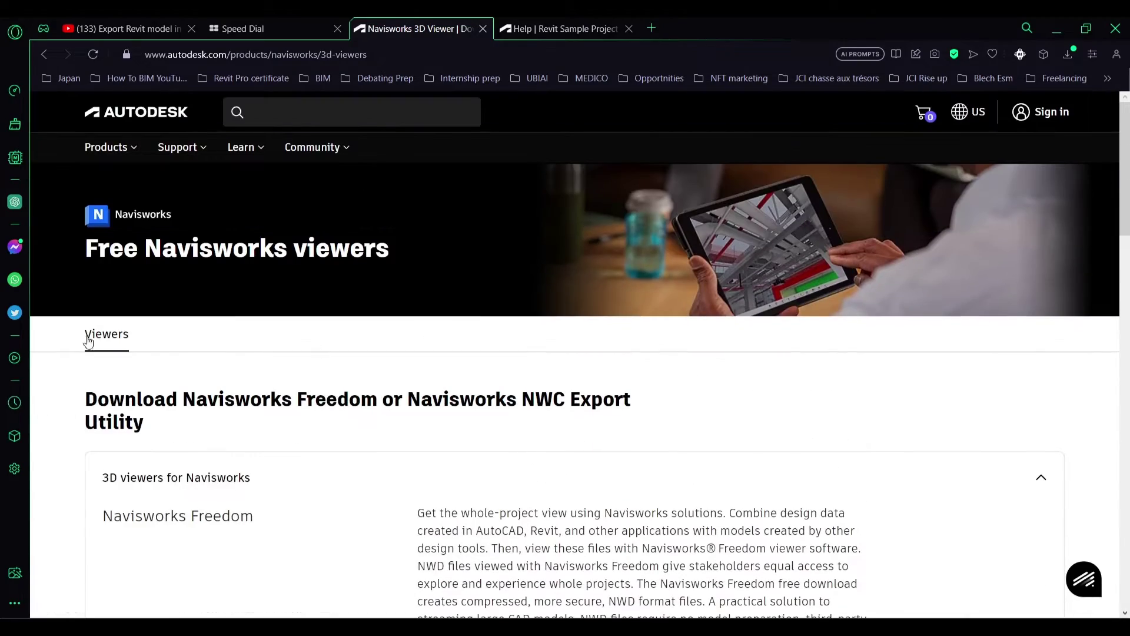
scroll(369, 442, "down", 15)
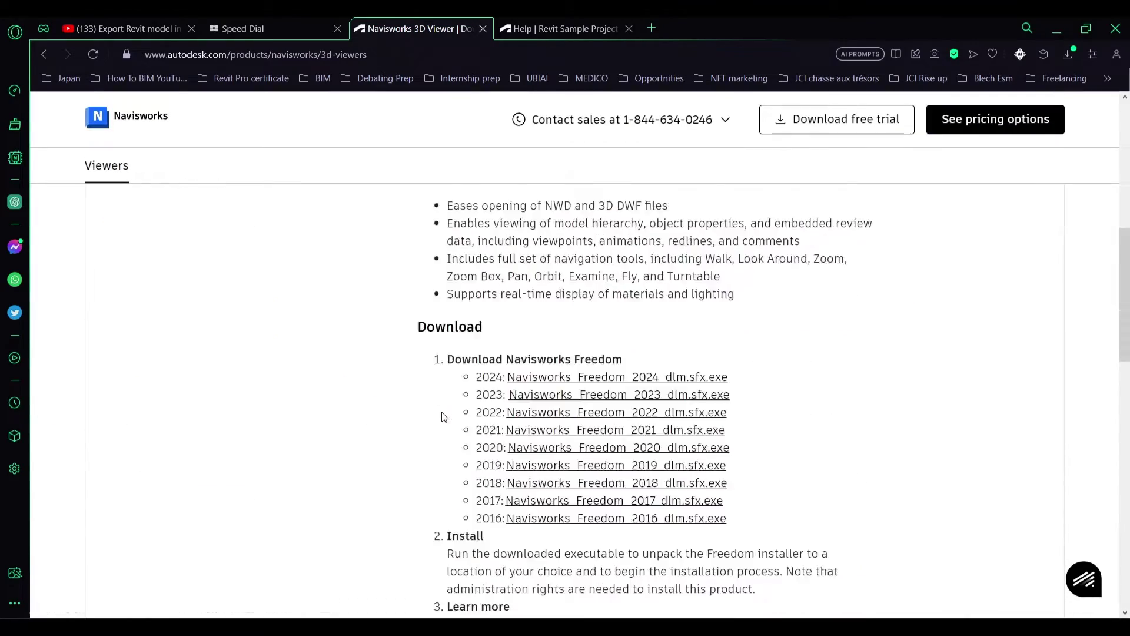
scroll(451, 409, "down", 1)
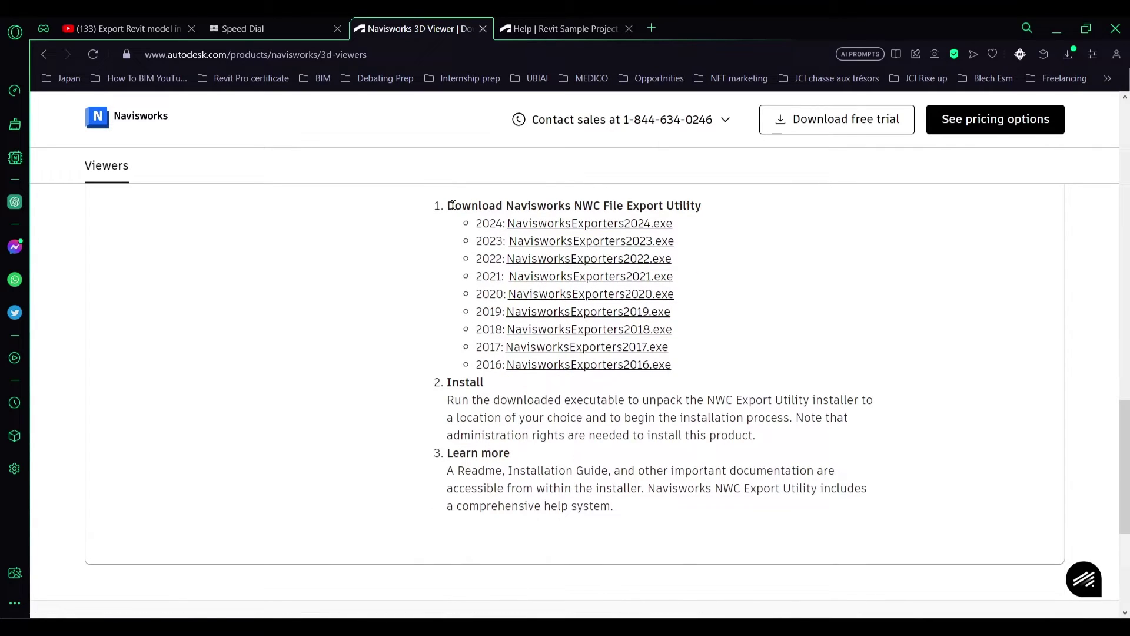
triple_click(704, 210)
left_click(708, 240)
scroll(602, 386, "up", 2)
scroll(485, 331, "up", 2)
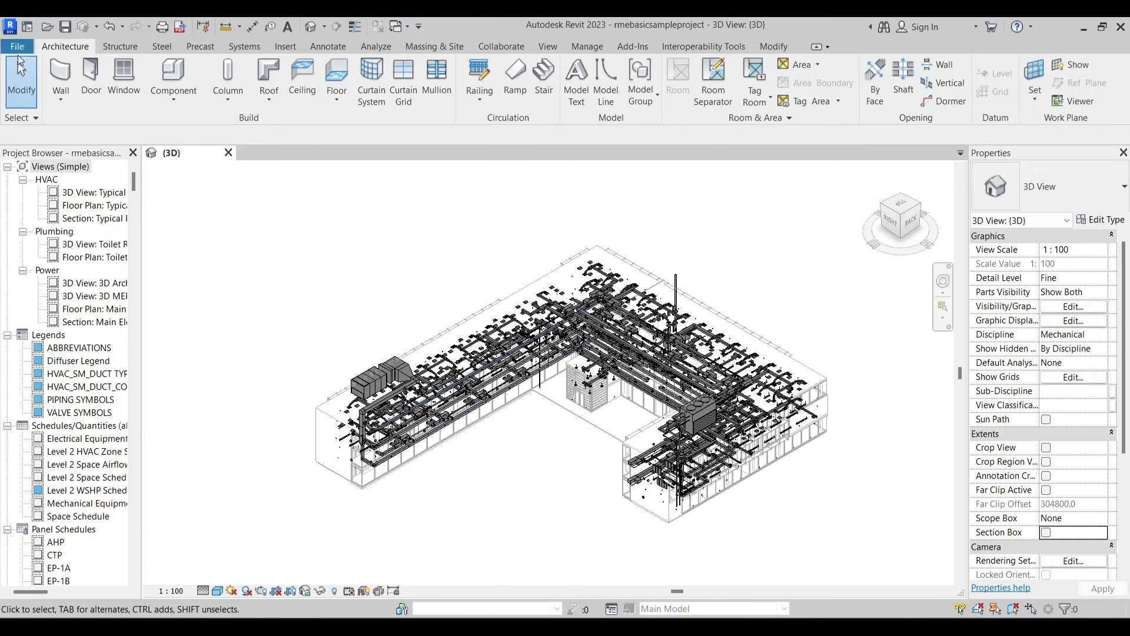
Step: Start an NWC export to the Navisworks tutorials files folder, naming it Quantification test v1
left_click(18, 46)
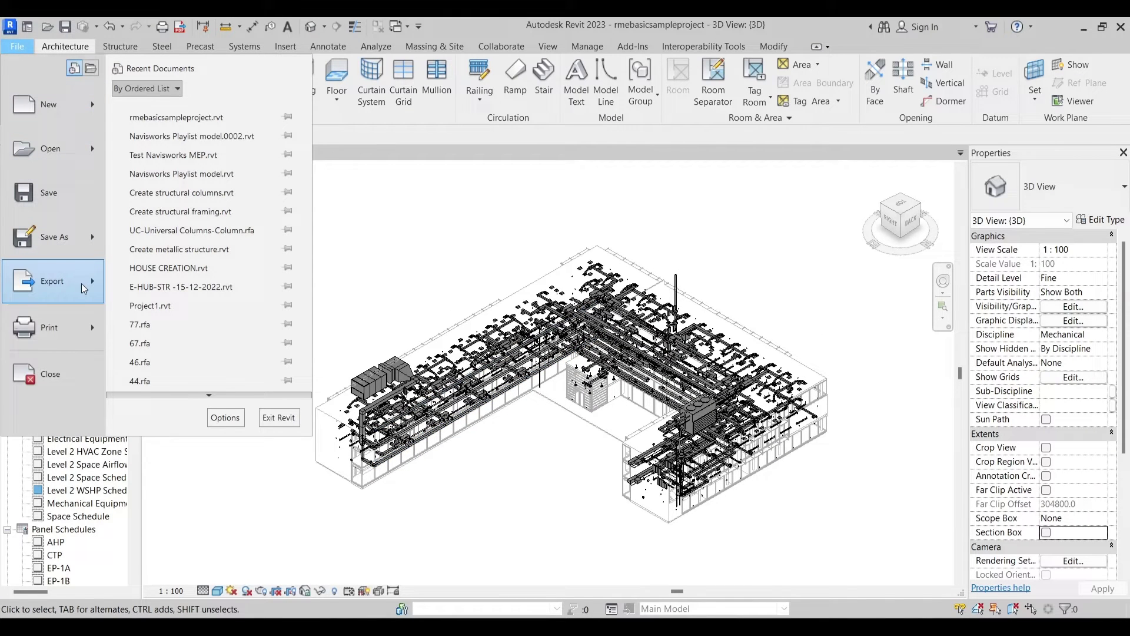
mouse_move(82, 284)
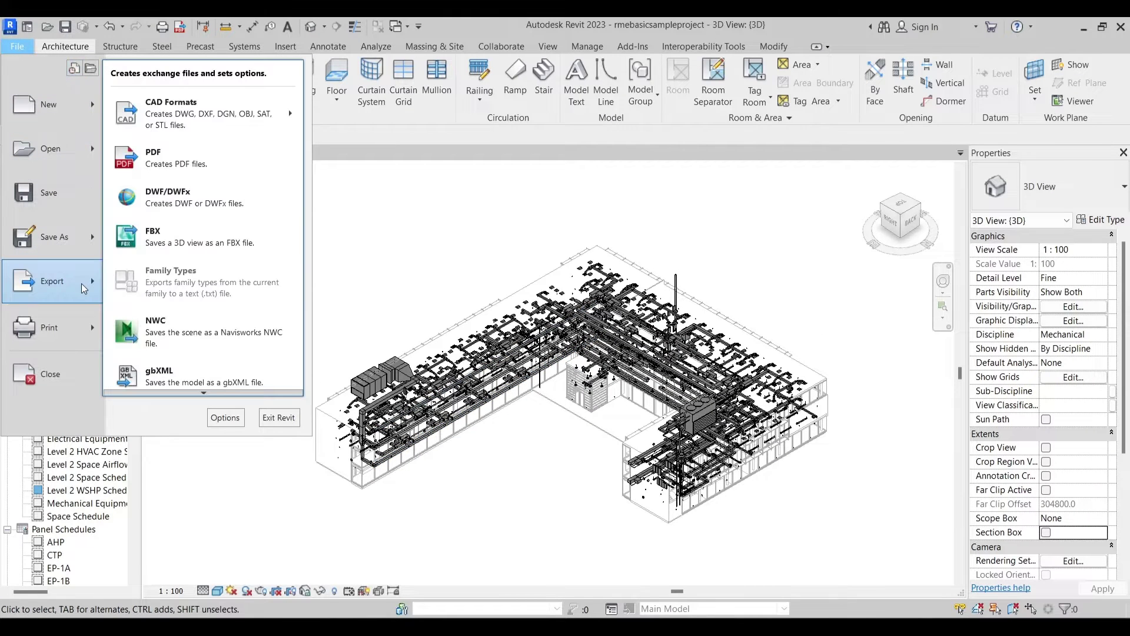
left_click(200, 339)
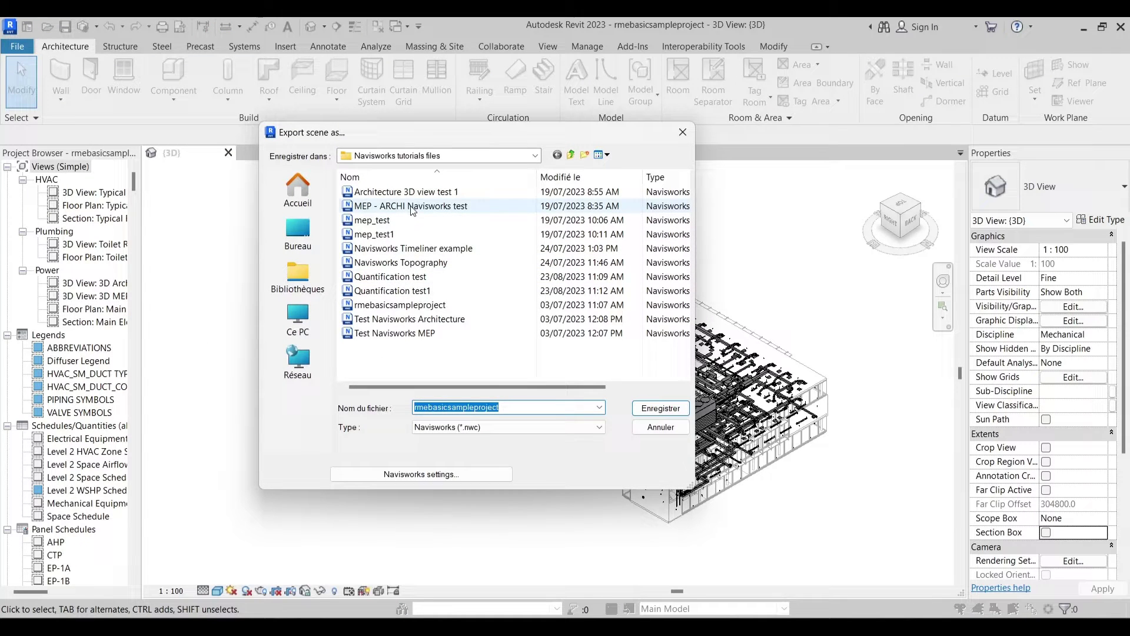
left_click(390, 277)
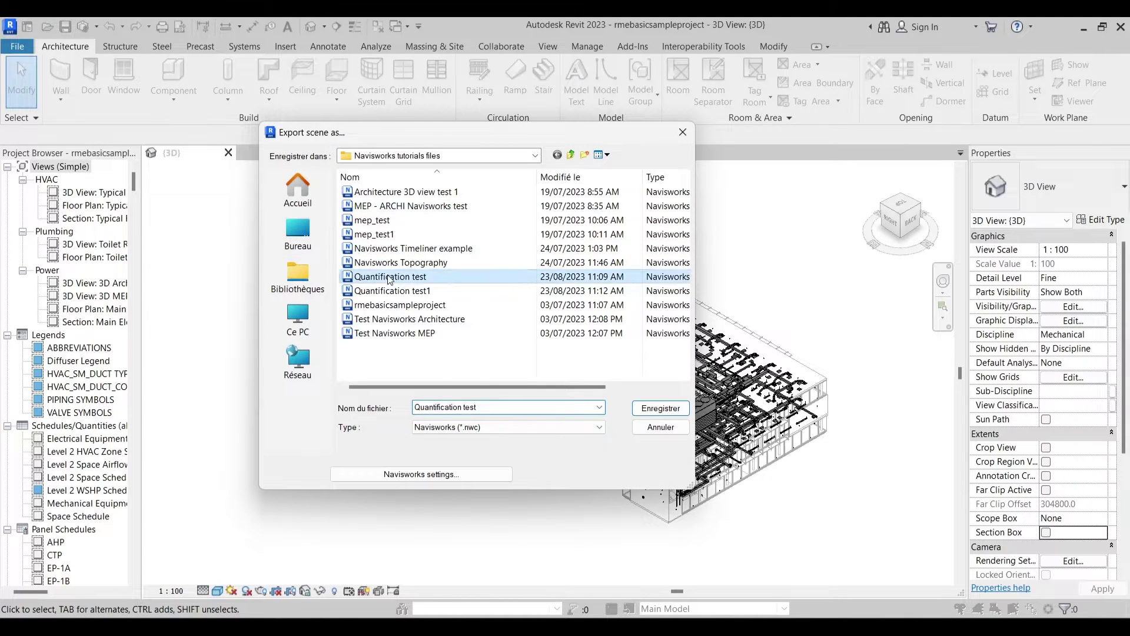
double_click(495, 408)
left_click(487, 407)
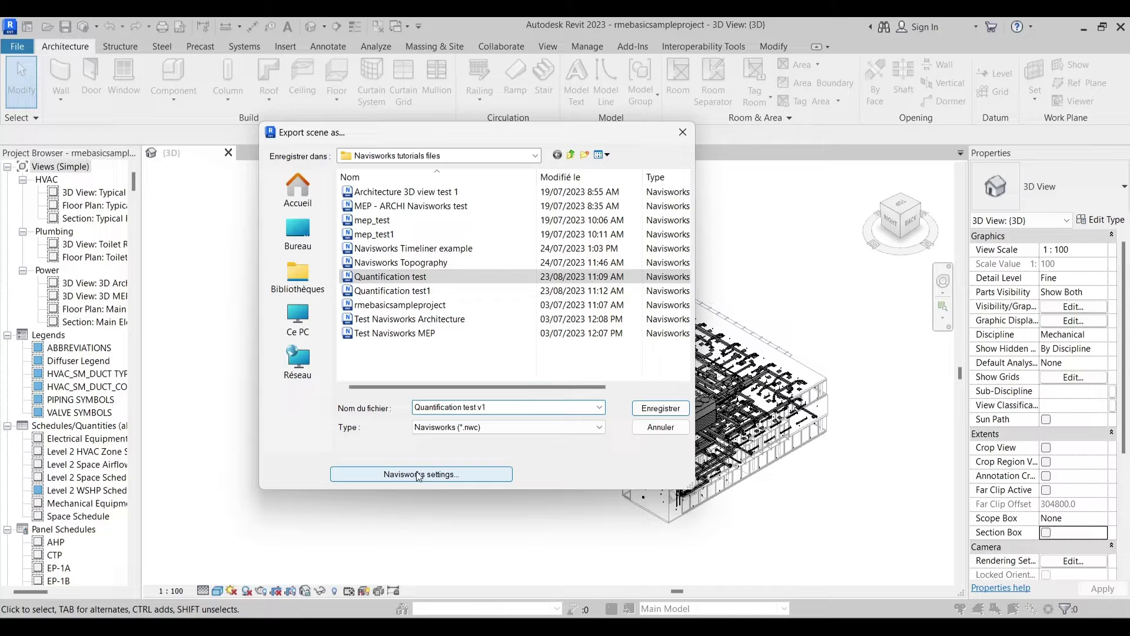
Step: Export with Project Internal coordinates and current view only, saving Quantification test v1.nwc
left_click(445, 477)
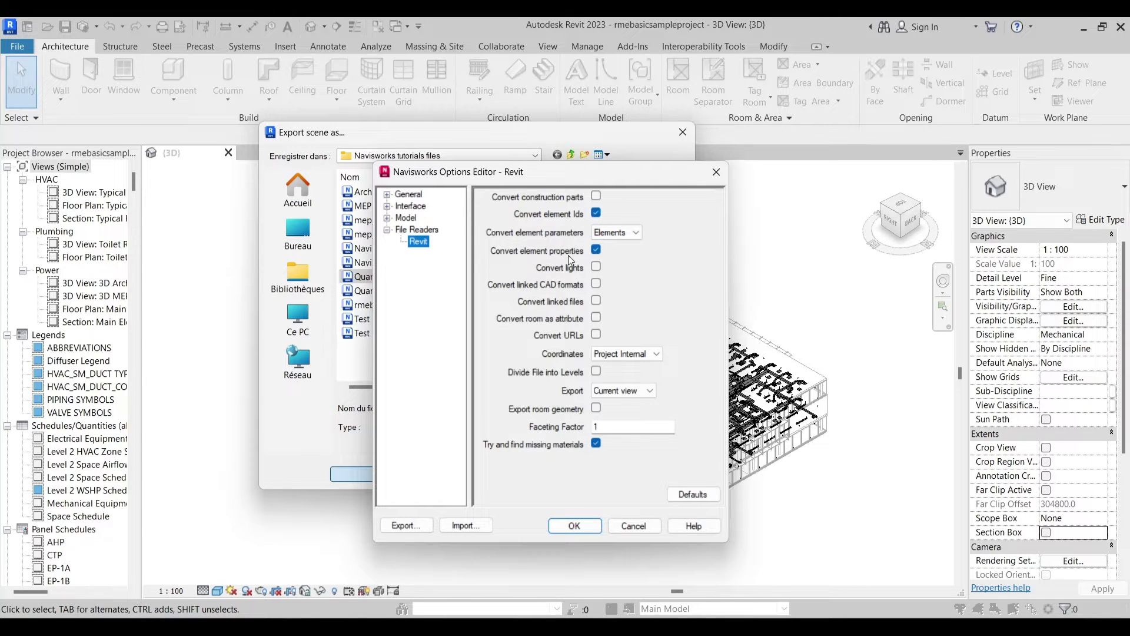
left_click(660, 359)
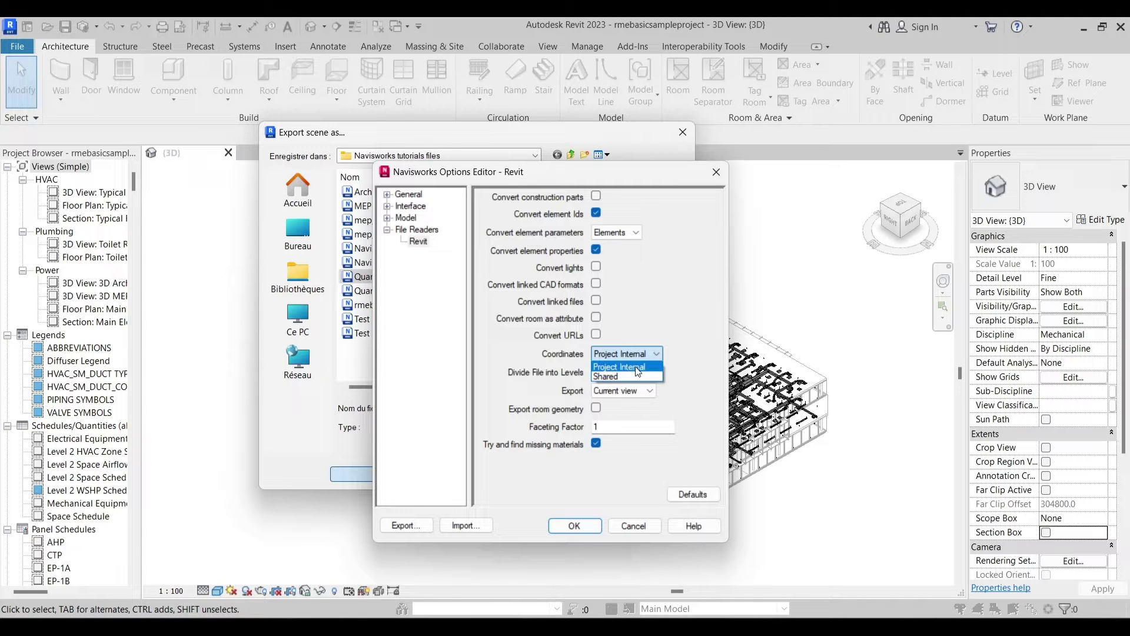
left_click(640, 368)
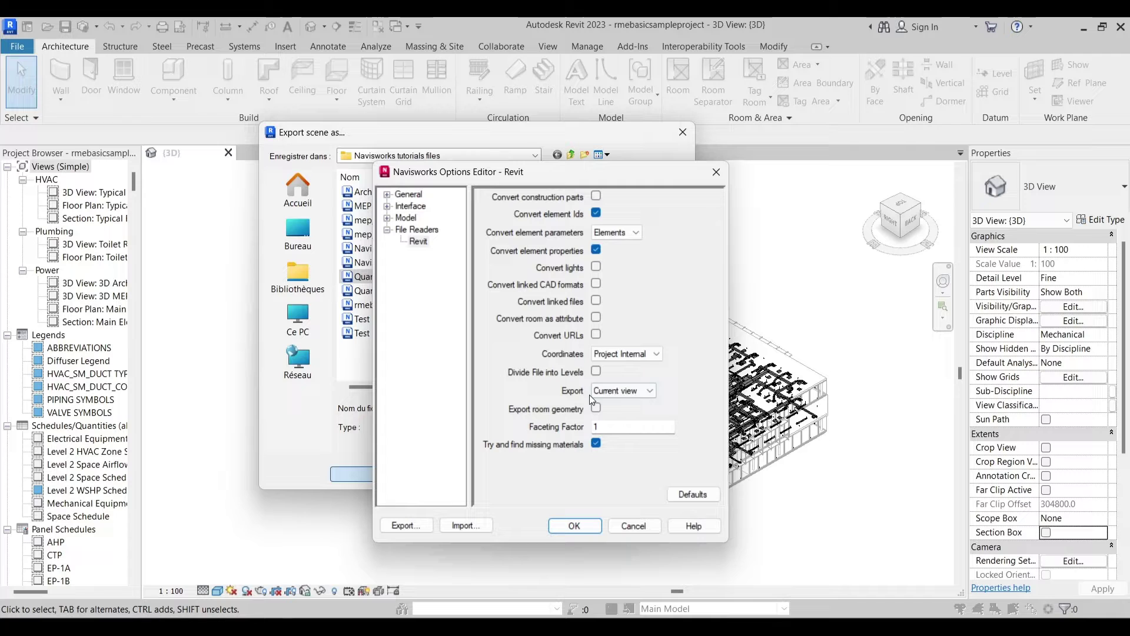
left_click(649, 392)
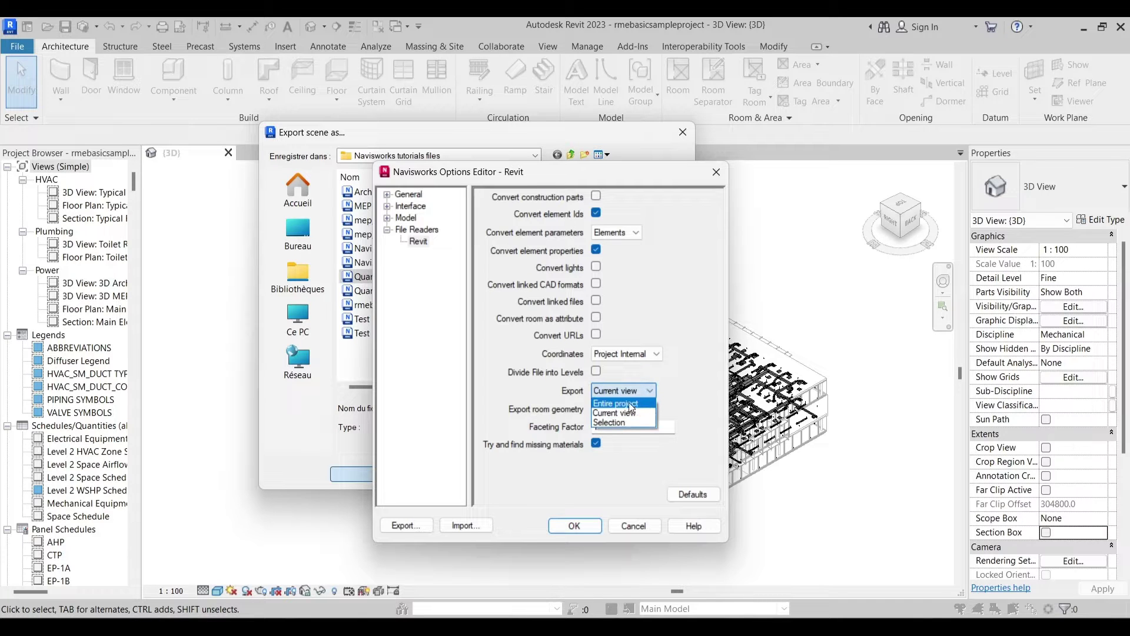
left_click(630, 412)
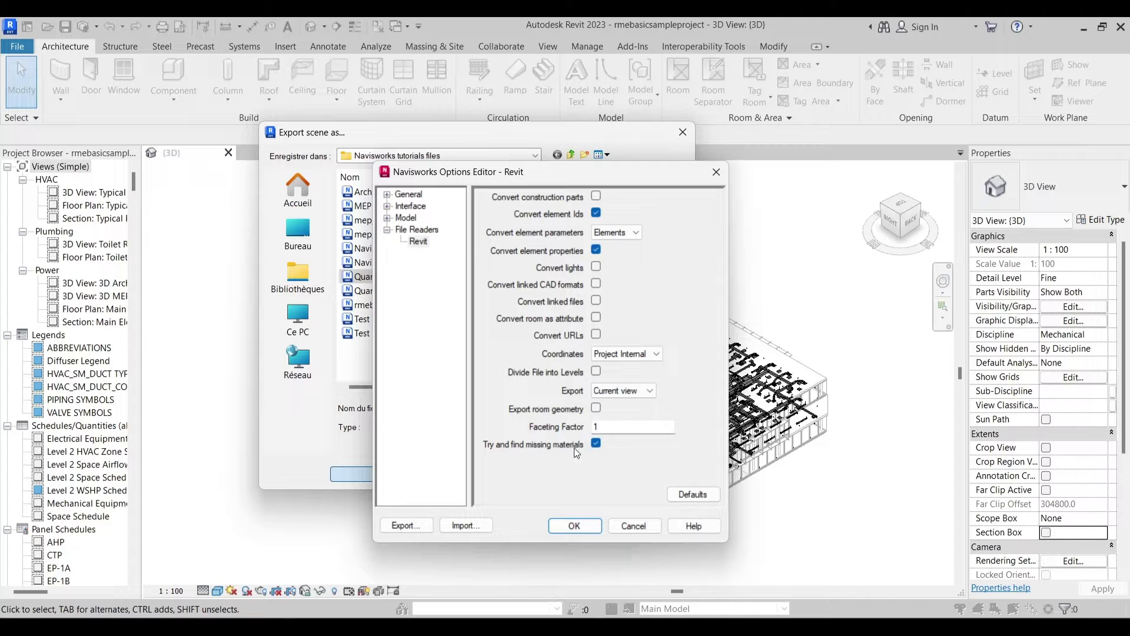
left_click(581, 526)
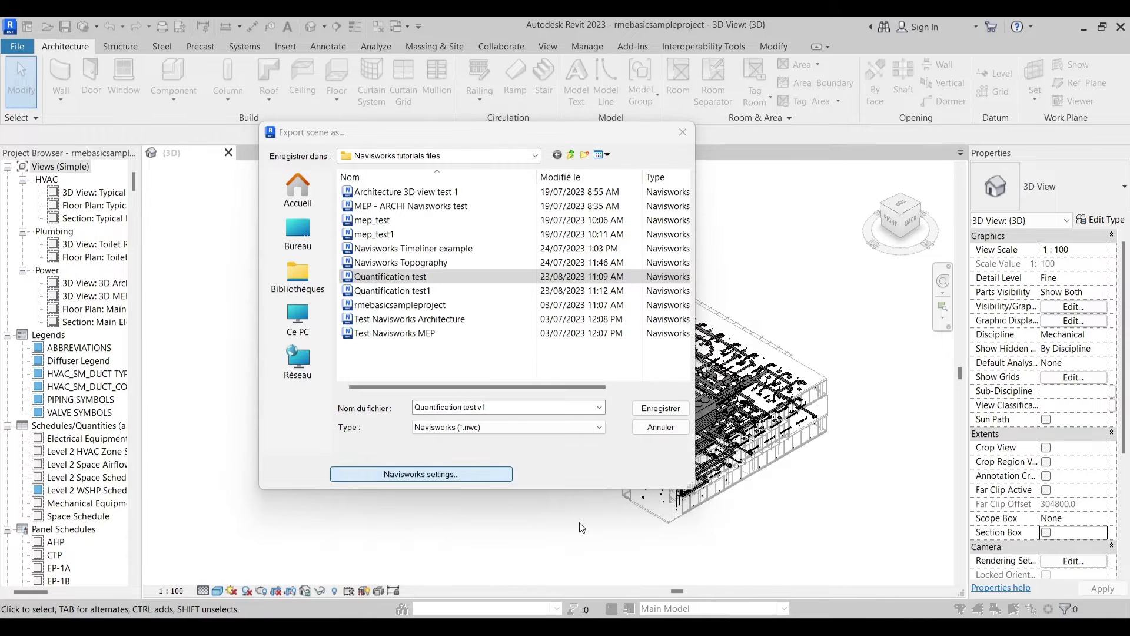
left_click(650, 411)
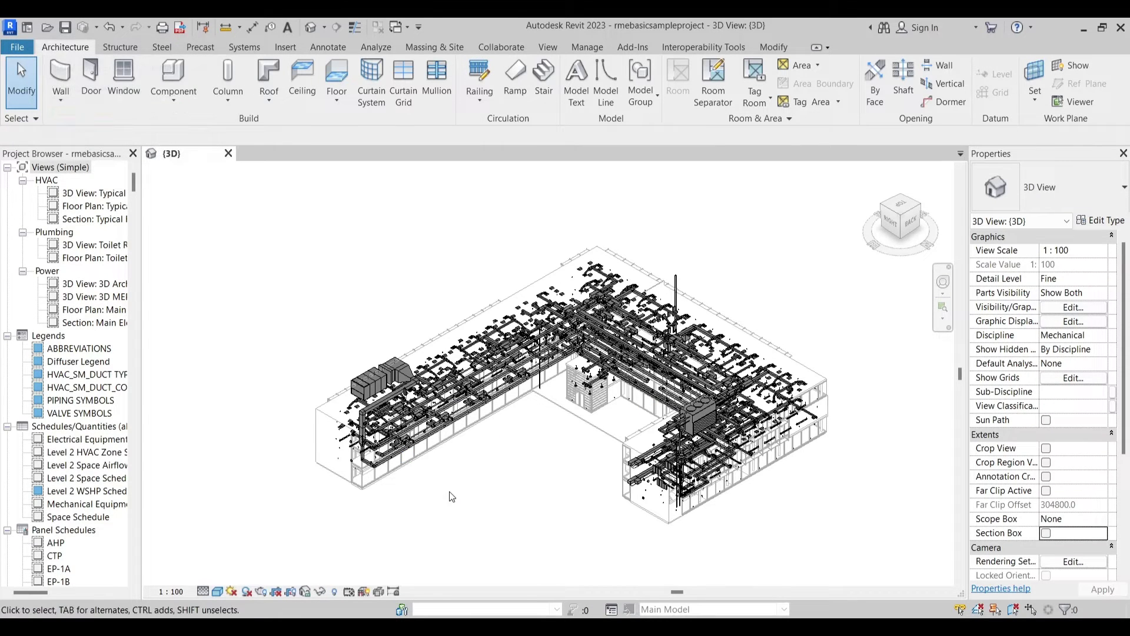
Step: Append Quantification test v1.nwc to the empty untitled Navisworks scene
key("alt+Tab")
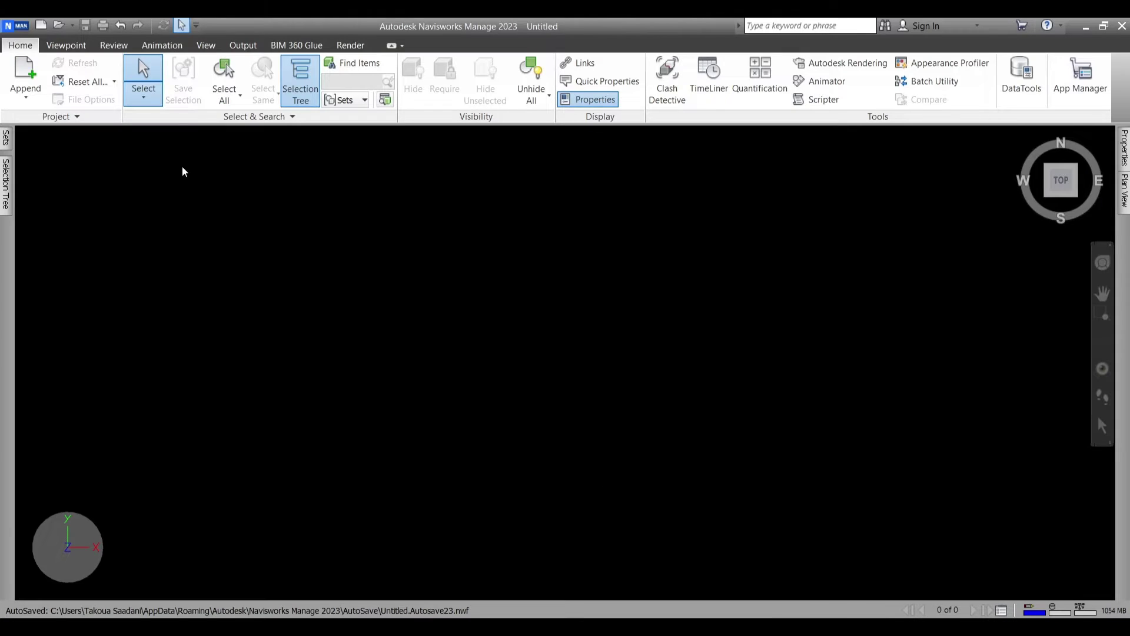
left_click(38, 81)
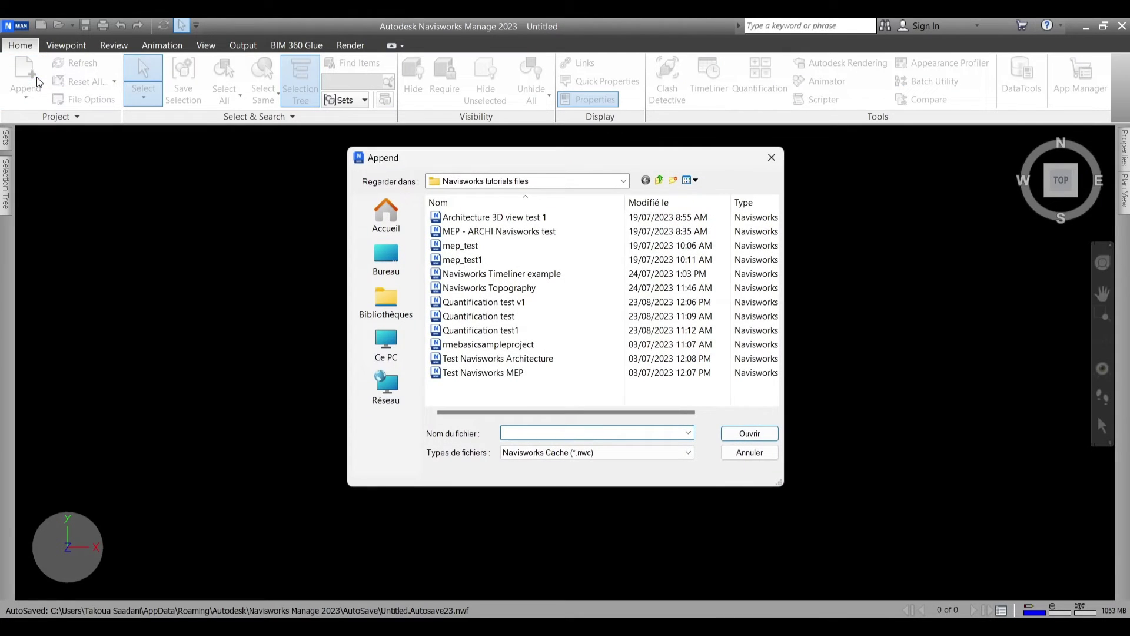
left_click(493, 303)
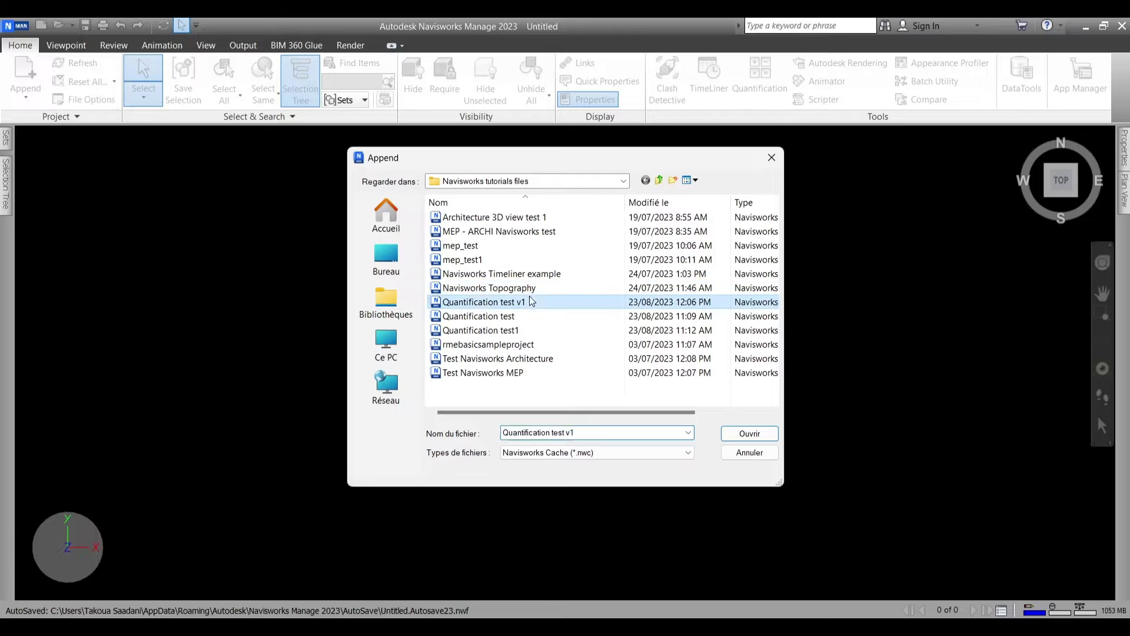
left_click(744, 434)
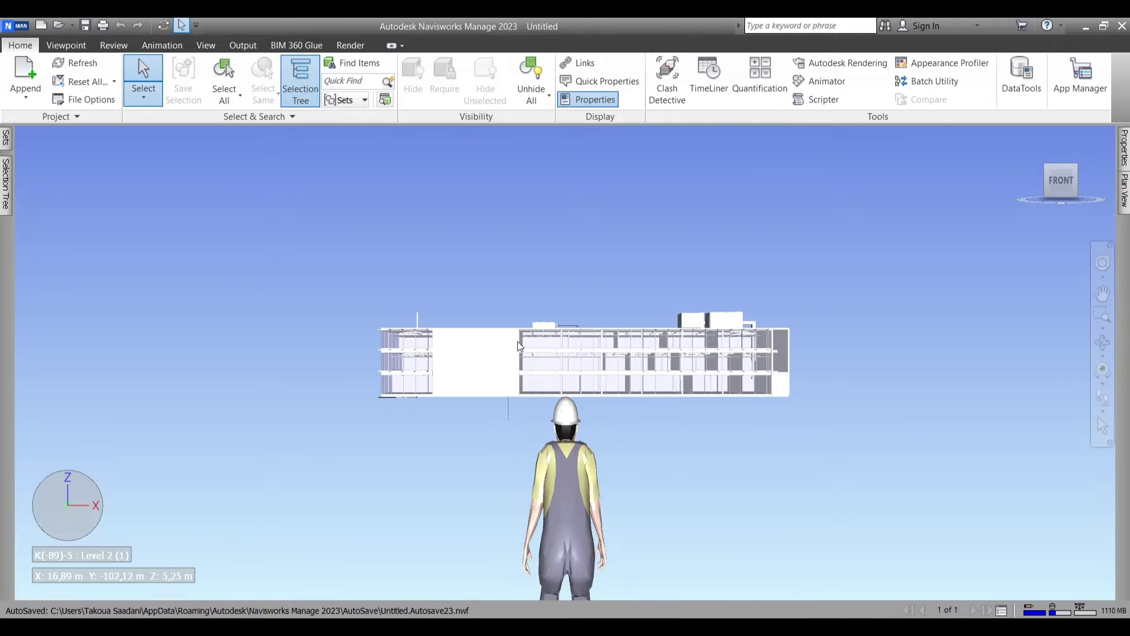
Step: Turn off the Third Person avatar after orbiting the building to an elevated view
scroll(517, 341, "down", 3)
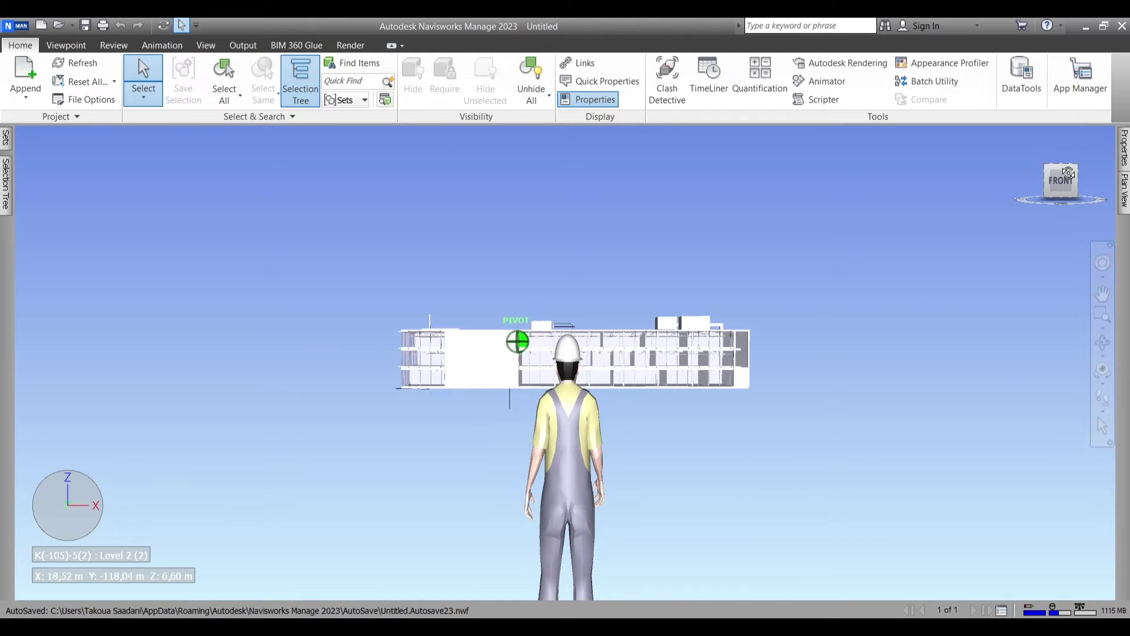
middle_click_drag(824, 259, 1080, 171, "shift")
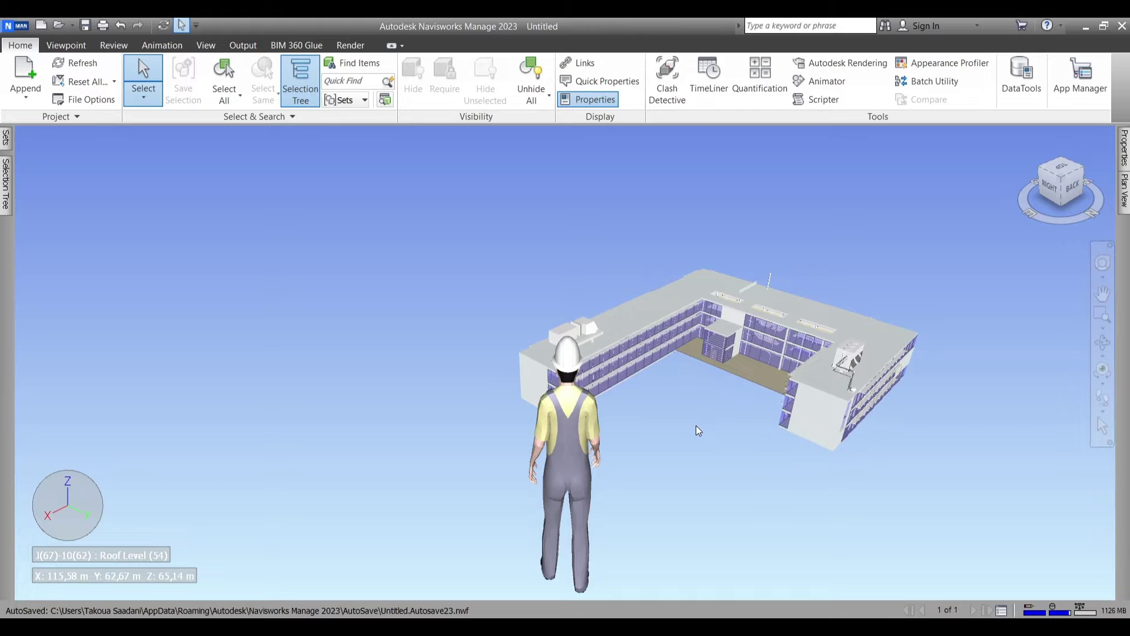
middle_click_drag(696, 429, 608, 350)
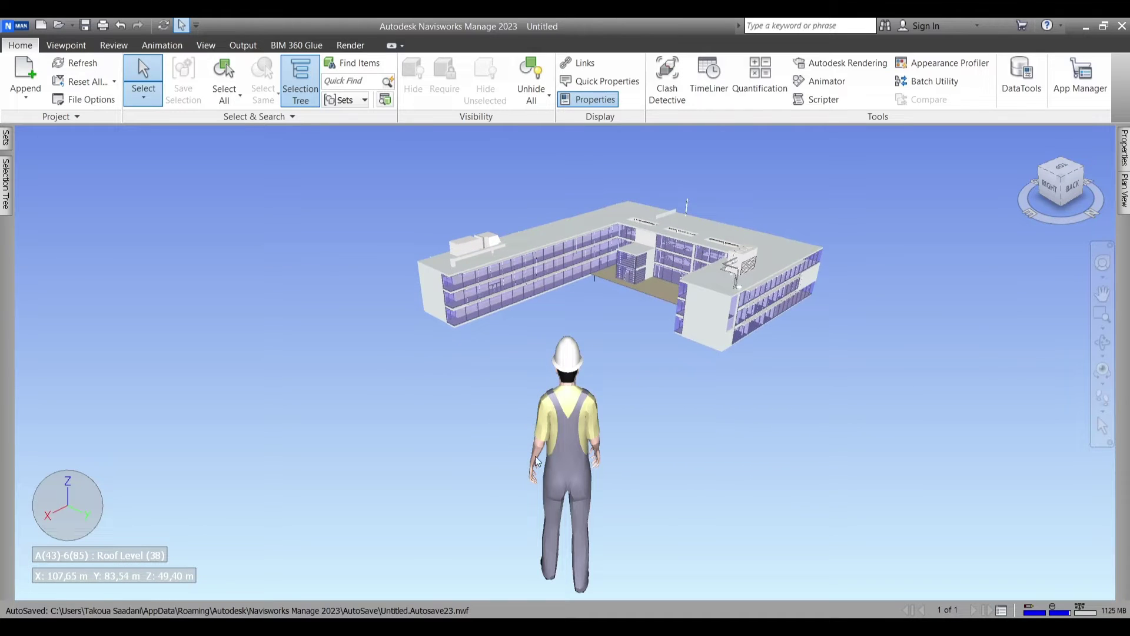
right_click(576, 399)
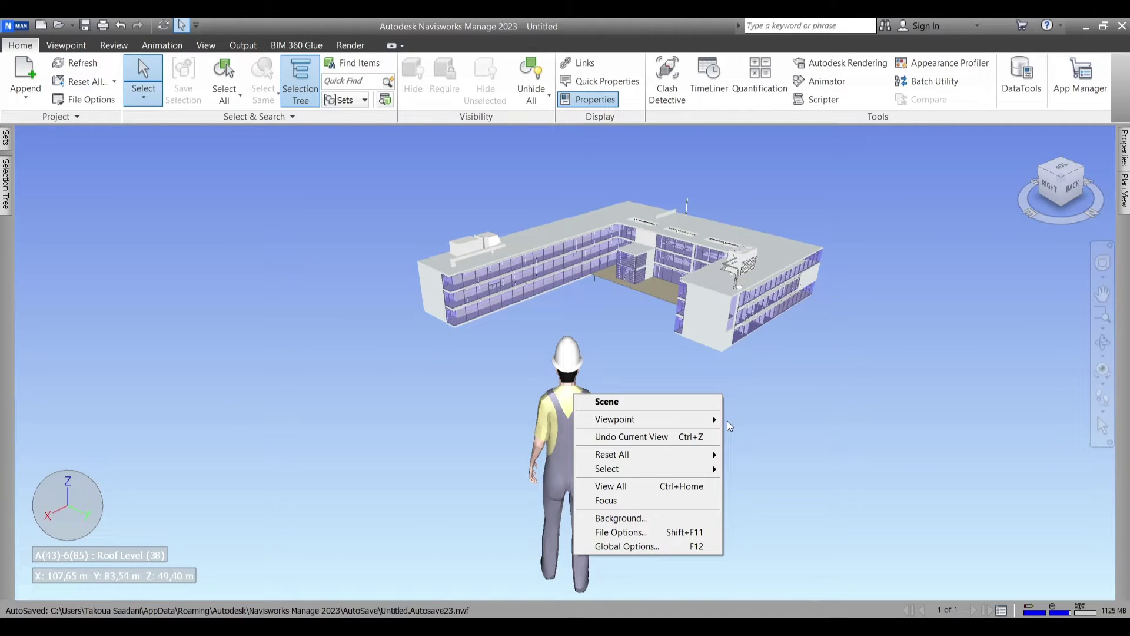
mouse_move(716, 427)
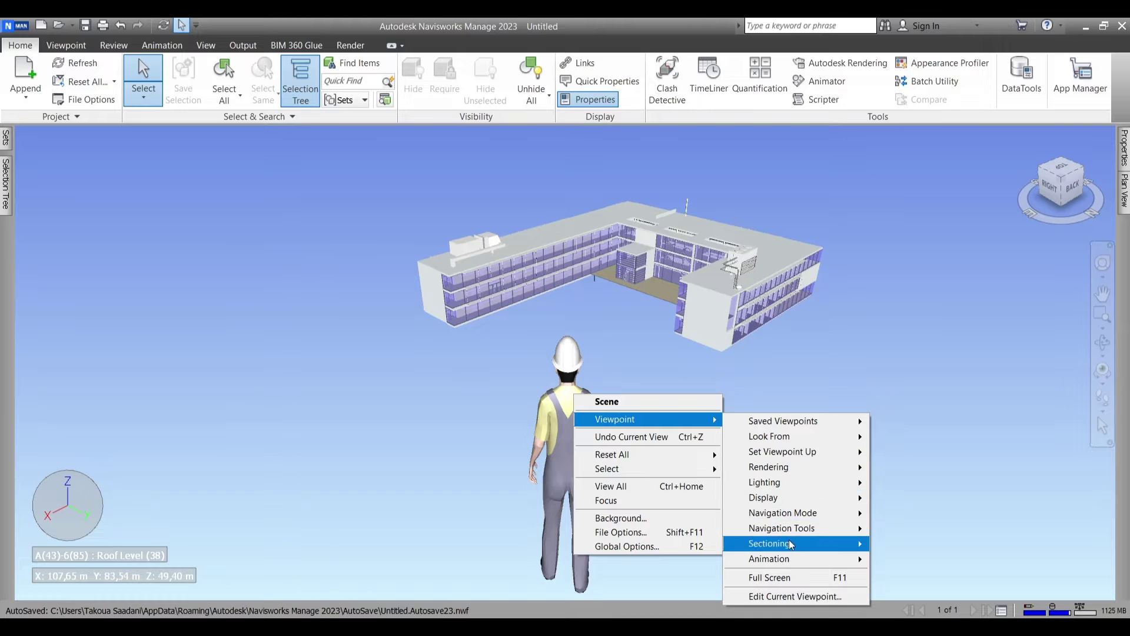
mouse_move(811, 537)
left_click(889, 533)
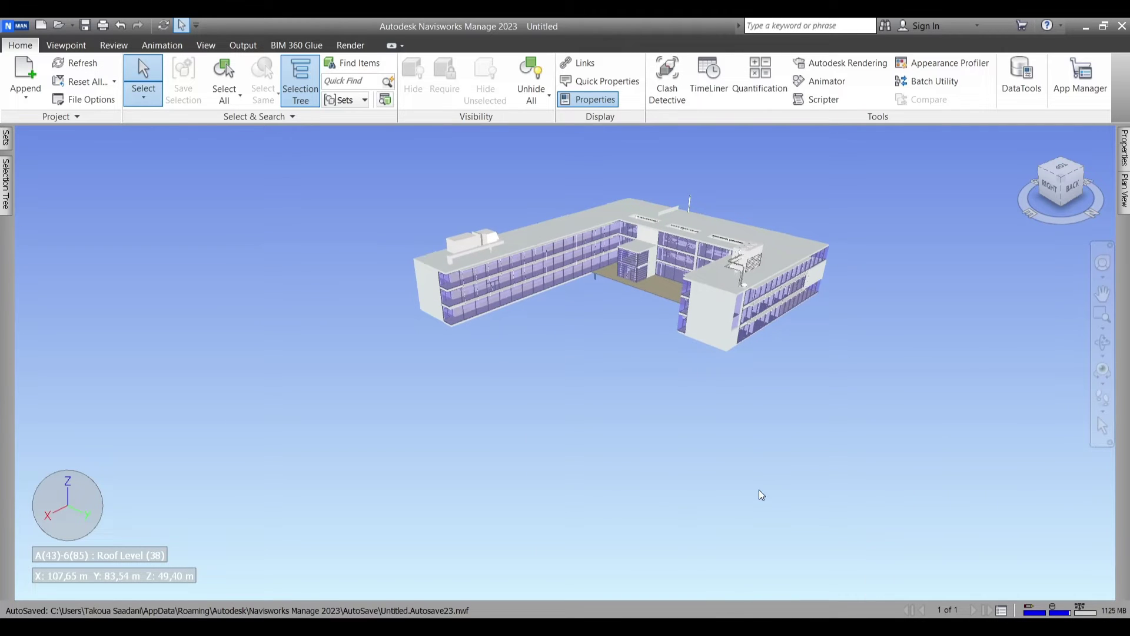
Step: Shift the building view right and open the Quantification Workbook
scroll(560, 176, "up", 3)
middle_click_drag(469, 233, 530, 221)
scroll(525, 212, "down", 2)
scroll(558, 355, "down", 2)
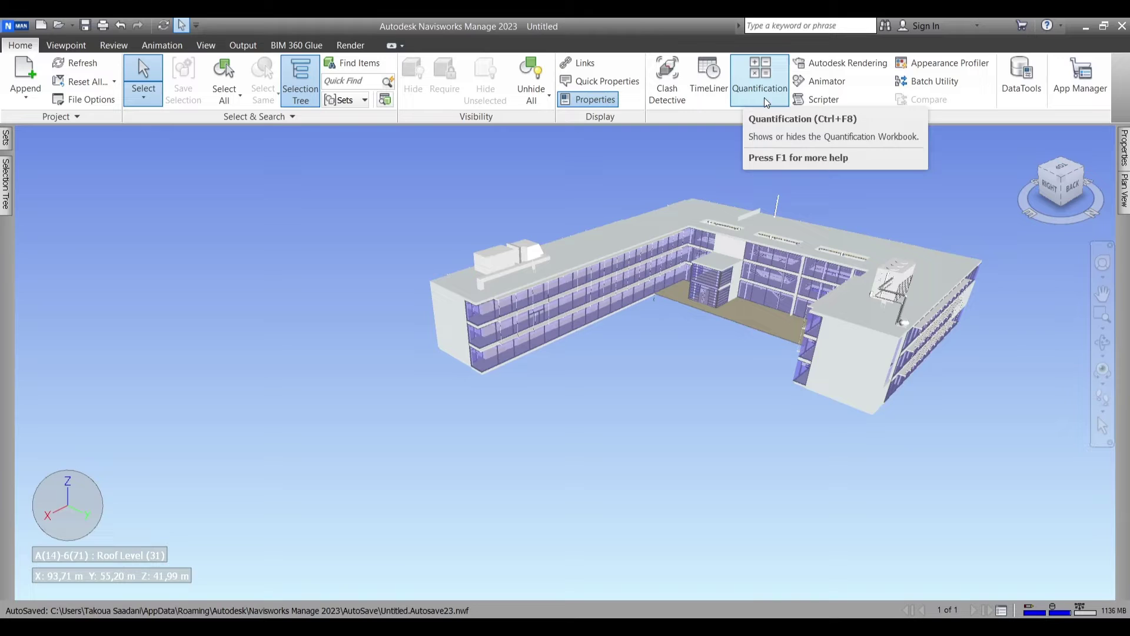
left_click(760, 83)
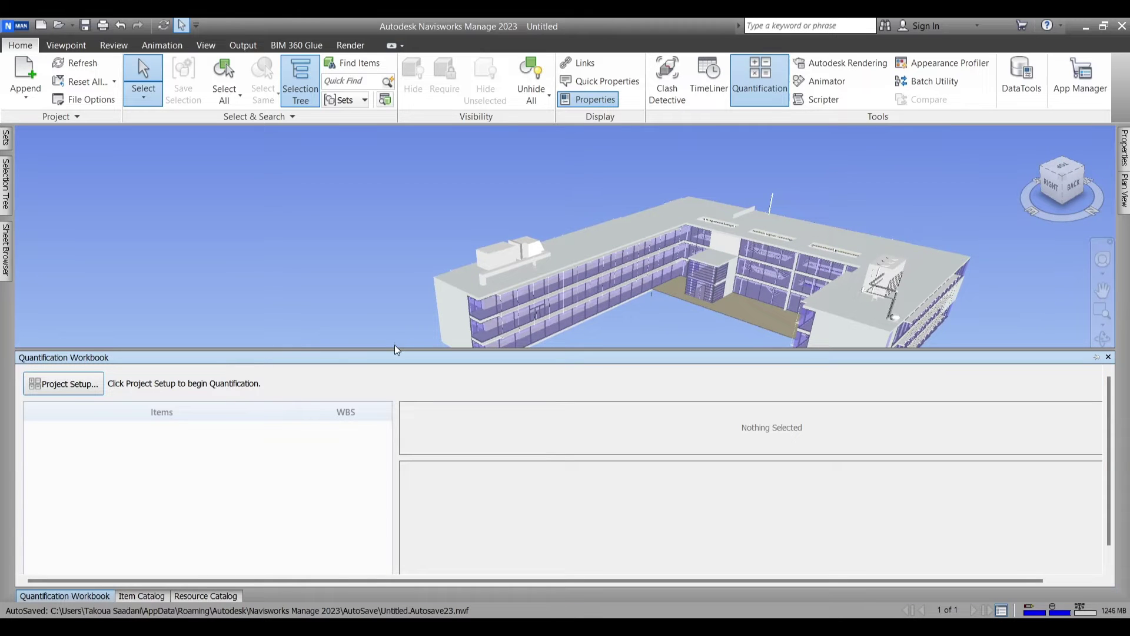
Step: Complete Project Setup with no catalog, Metric units and General Properties
left_click_drag(390, 383, 390, 386)
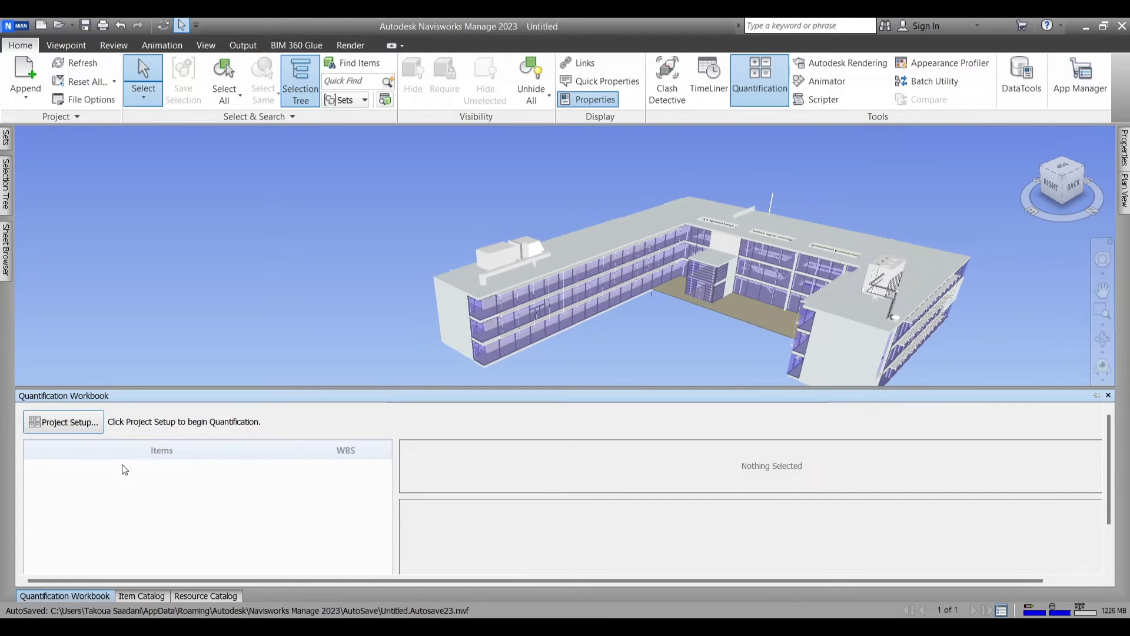
left_click(82, 433)
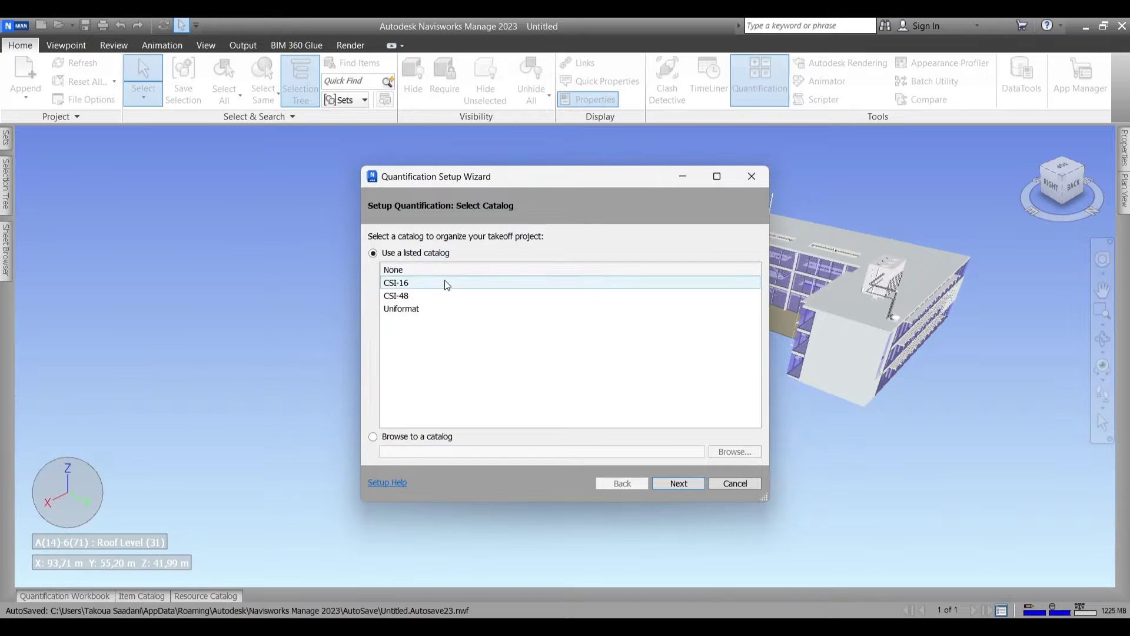
left_click(409, 272)
left_click(671, 482)
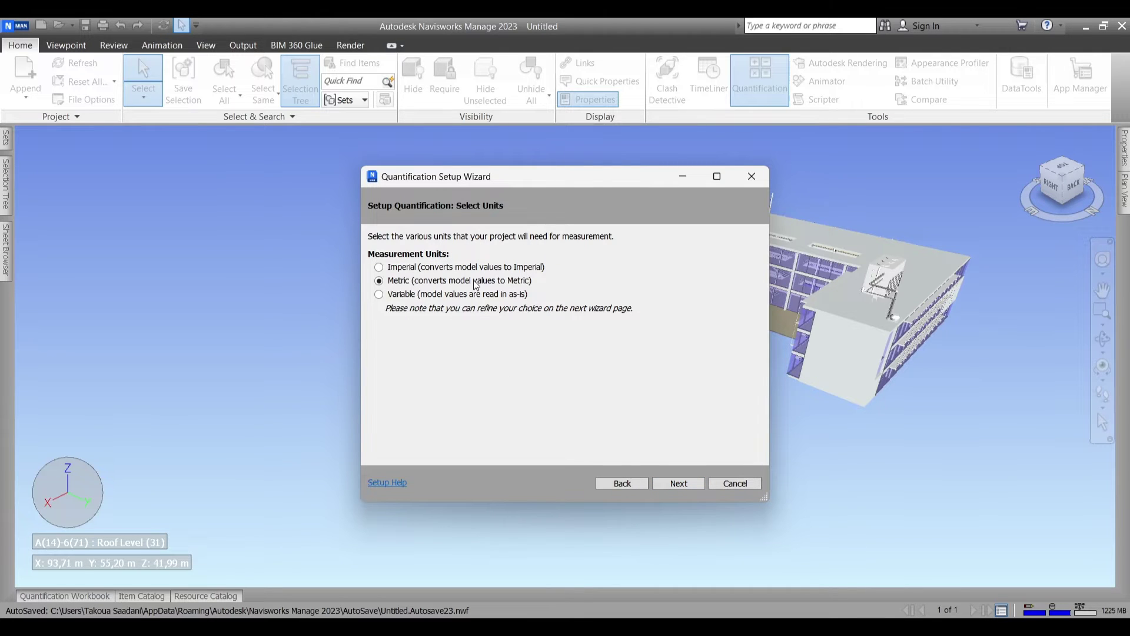
left_click(673, 483)
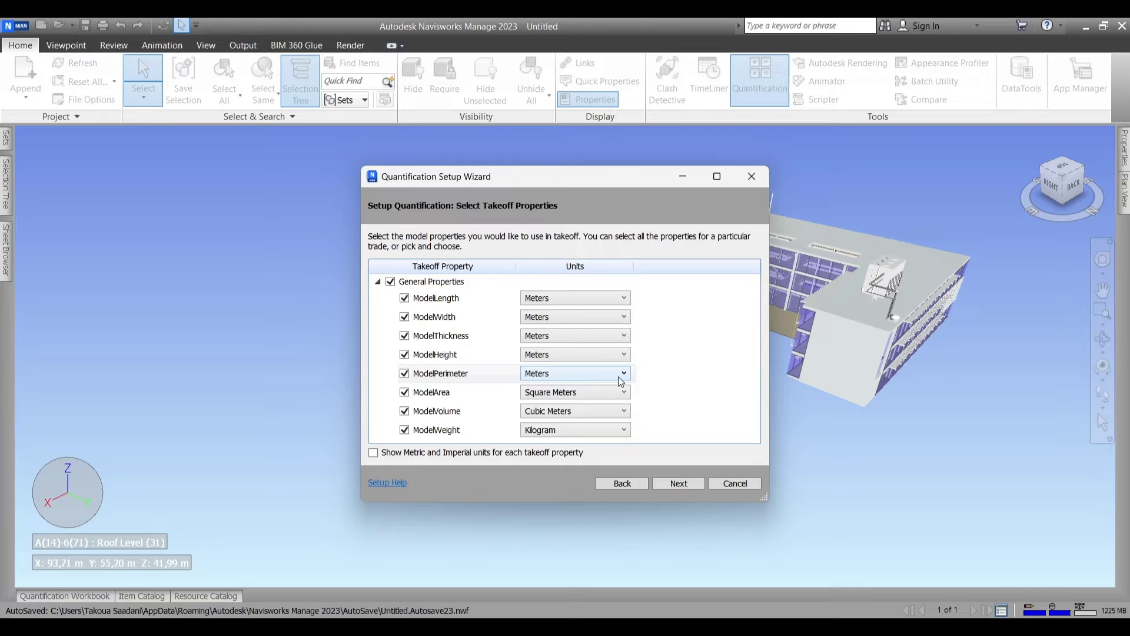
left_click(699, 483)
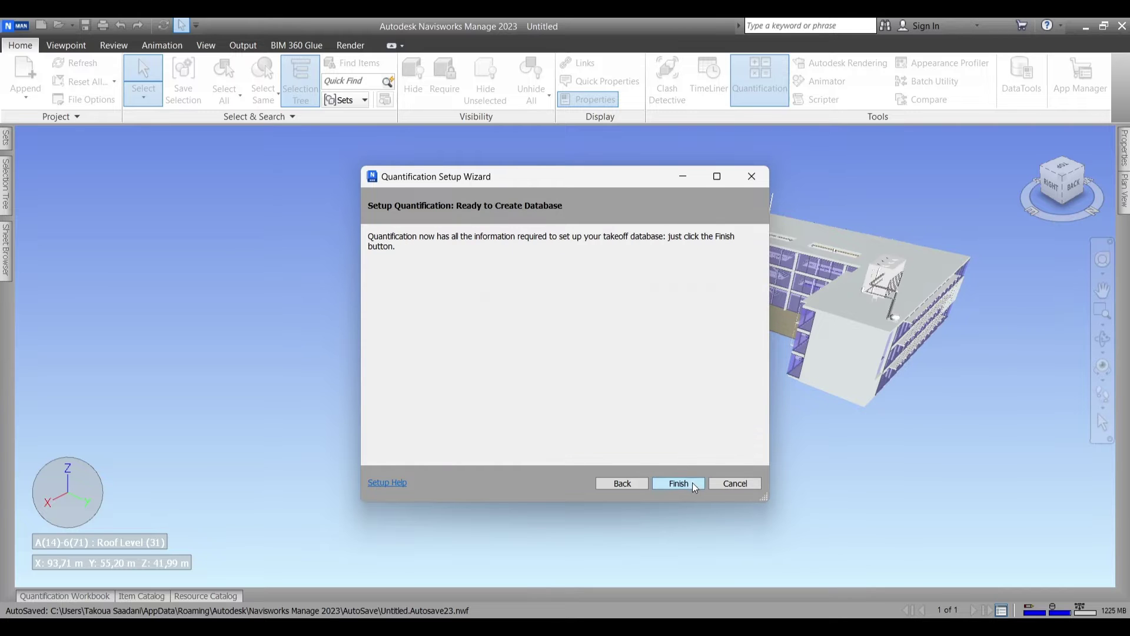
left_click(690, 485)
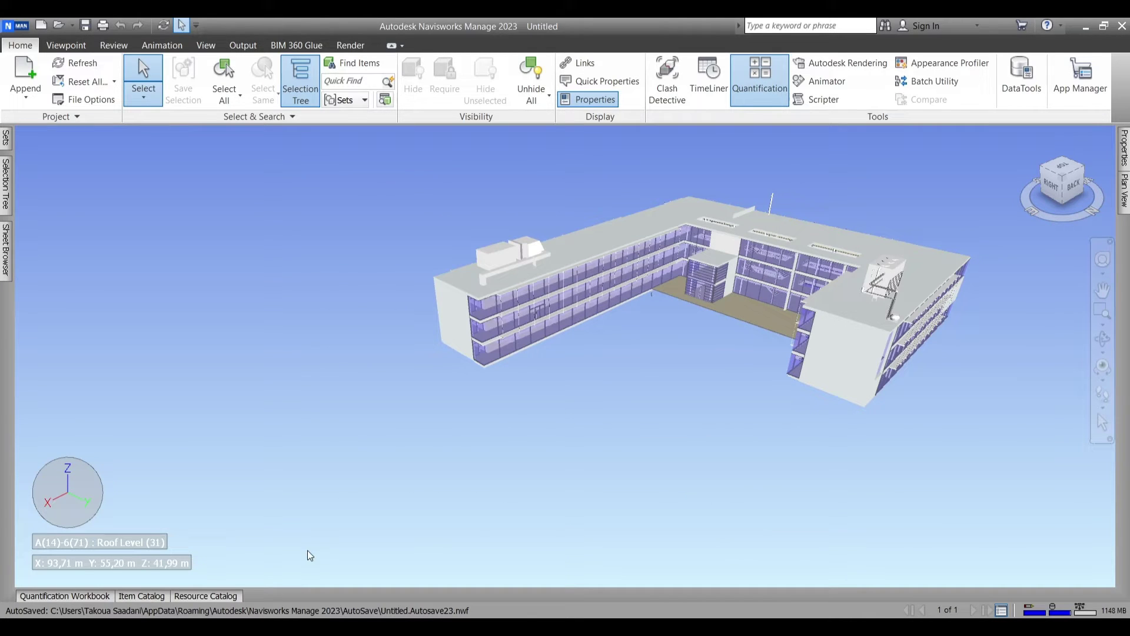
Step: Take off the whole Quantification test v1.nwc from the Selection Tree to a new catalog item
middle_click_drag(471, 417, 476, 411, "shift")
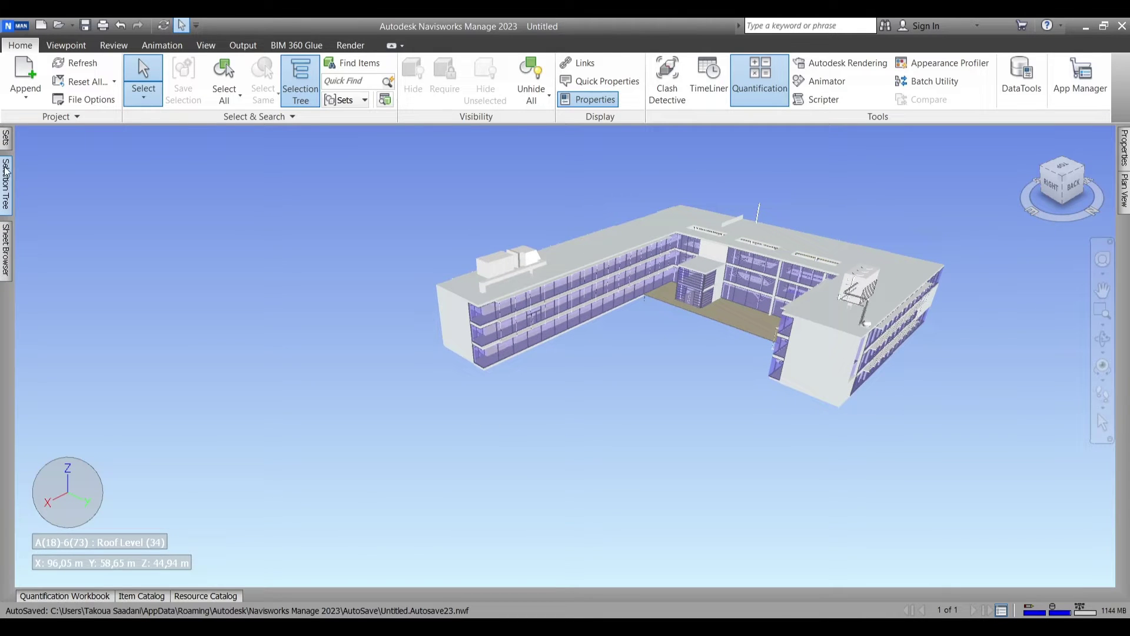
left_click(6, 182)
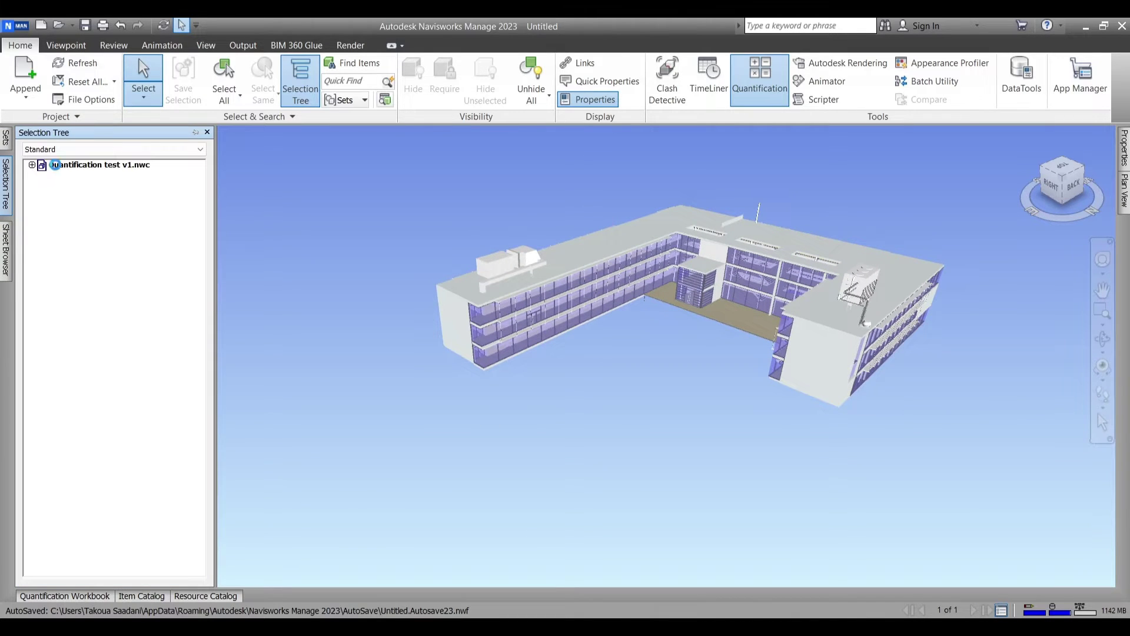
left_click(58, 168)
right_click(58, 169)
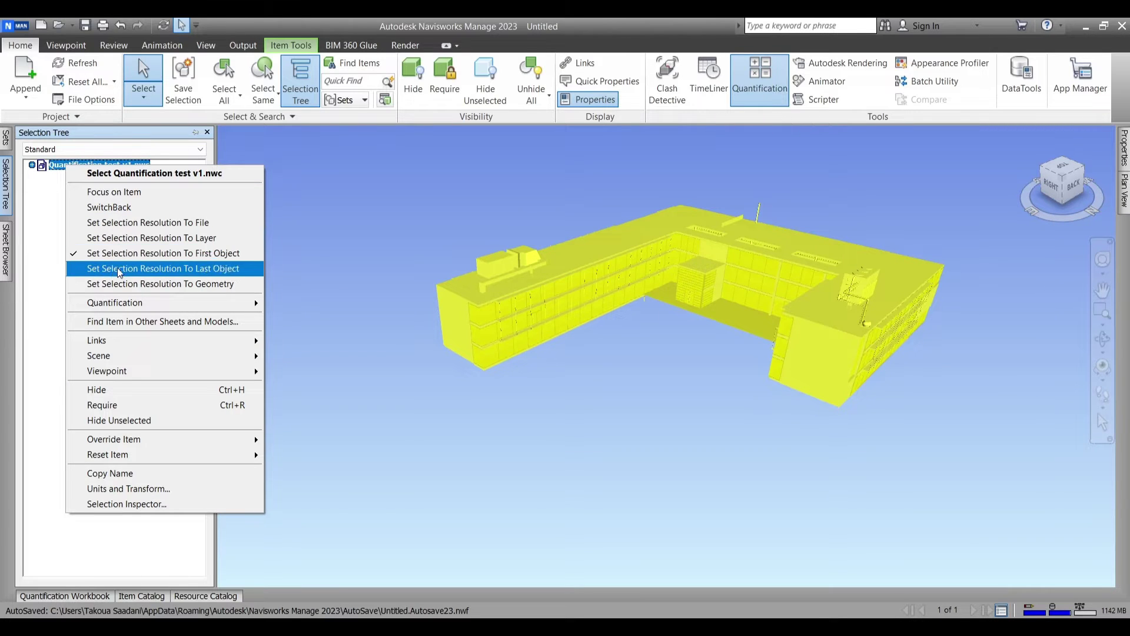
mouse_move(143, 308)
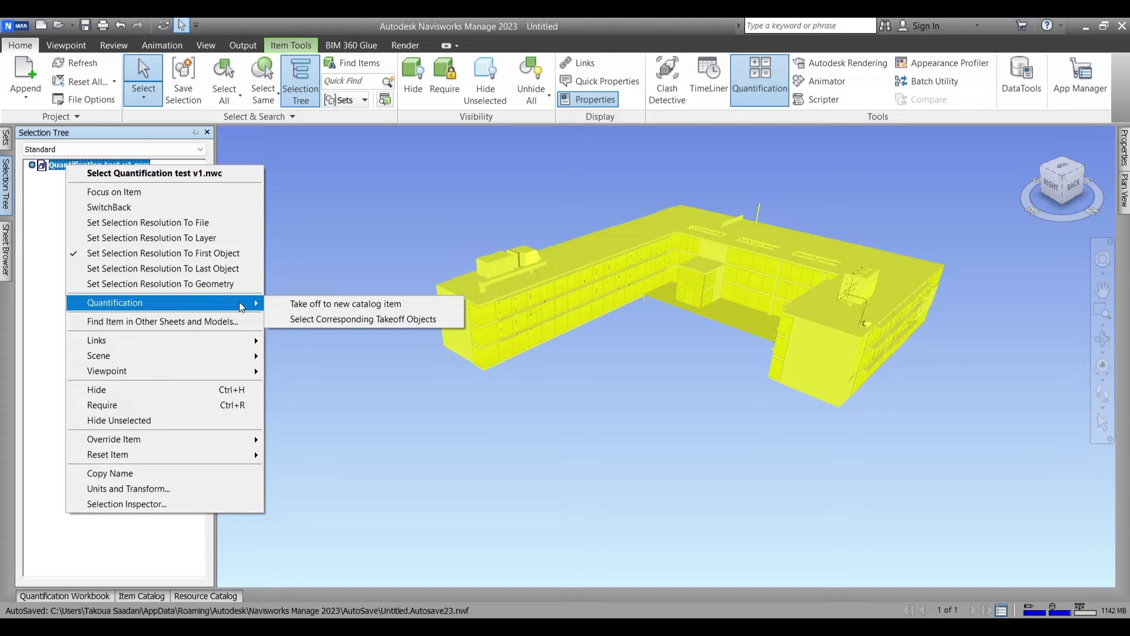
left_click(357, 304)
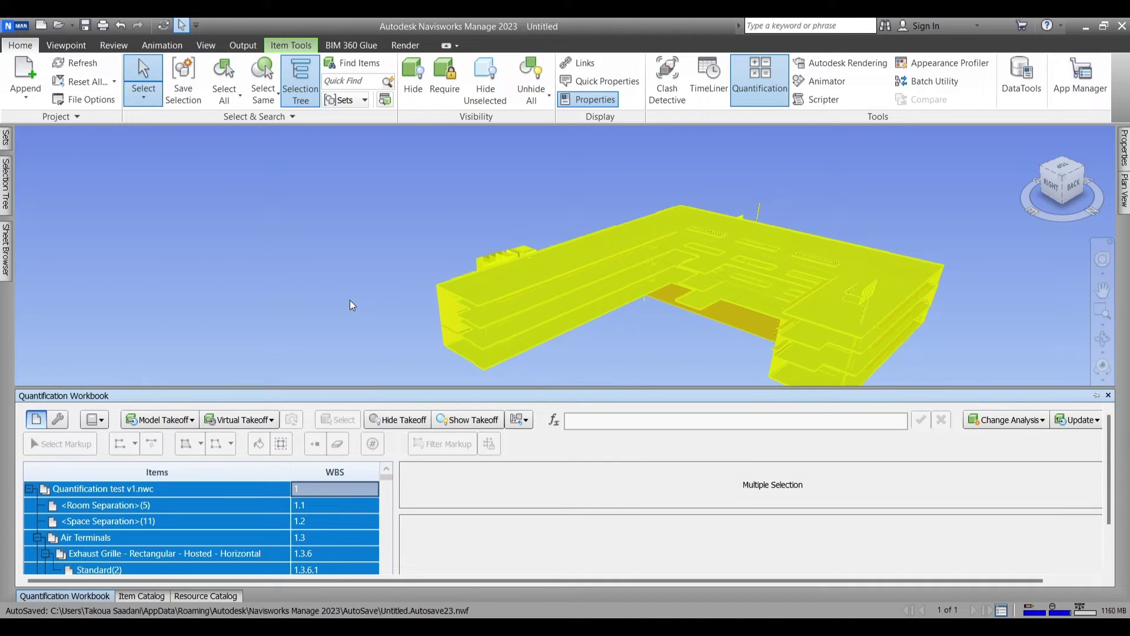
scroll(252, 523, "down", 2)
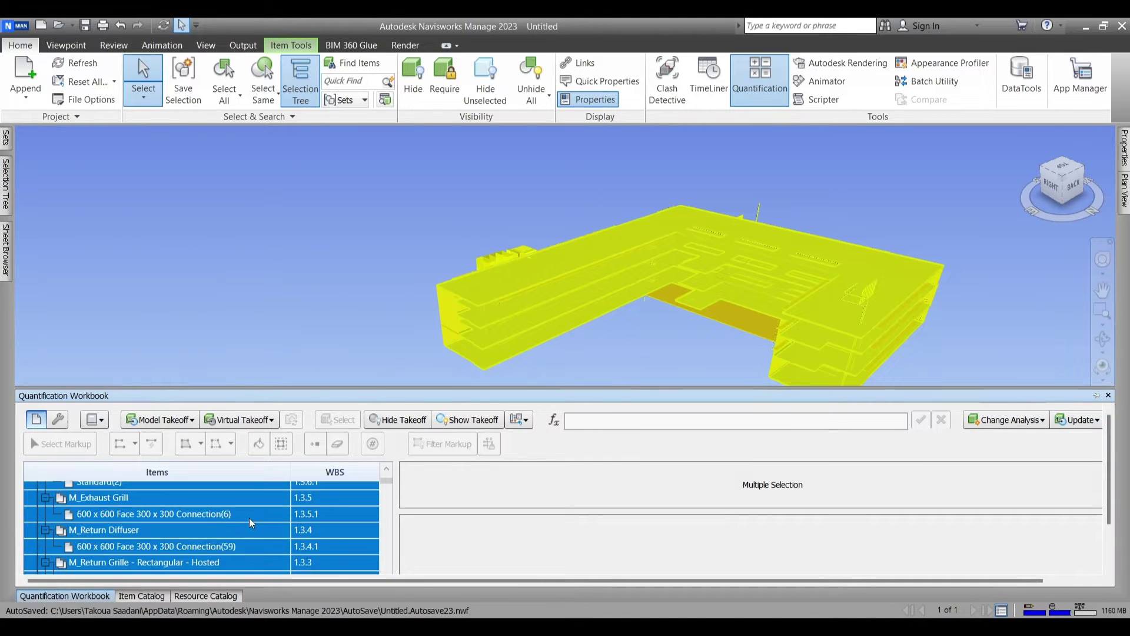
scroll(250, 522, "up", 3)
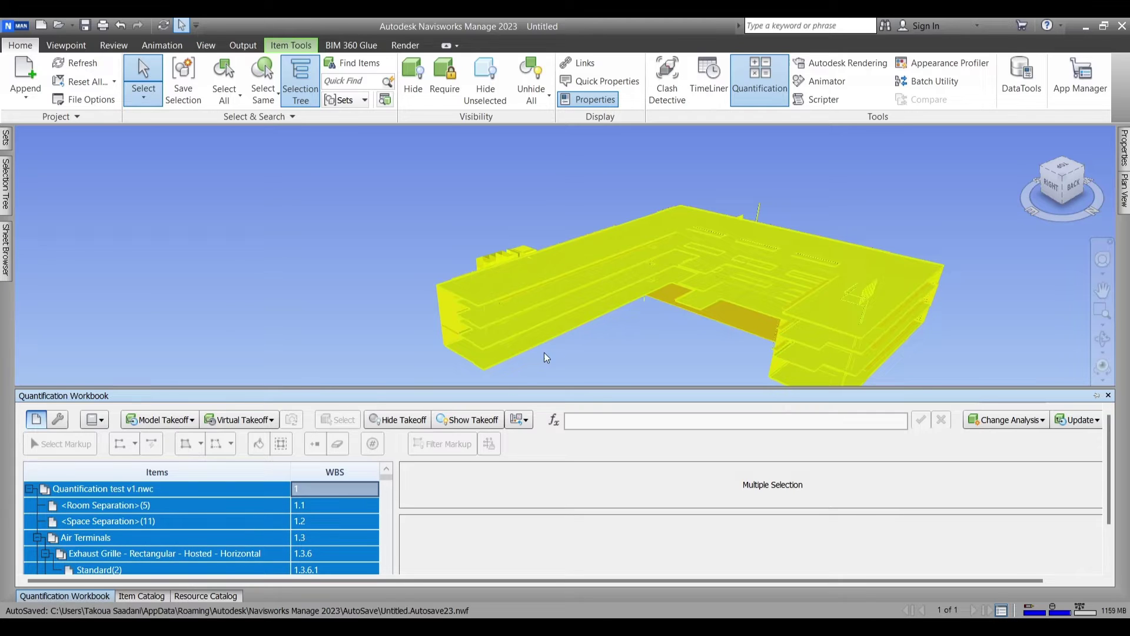
left_click_drag(509, 389, 508, 337)
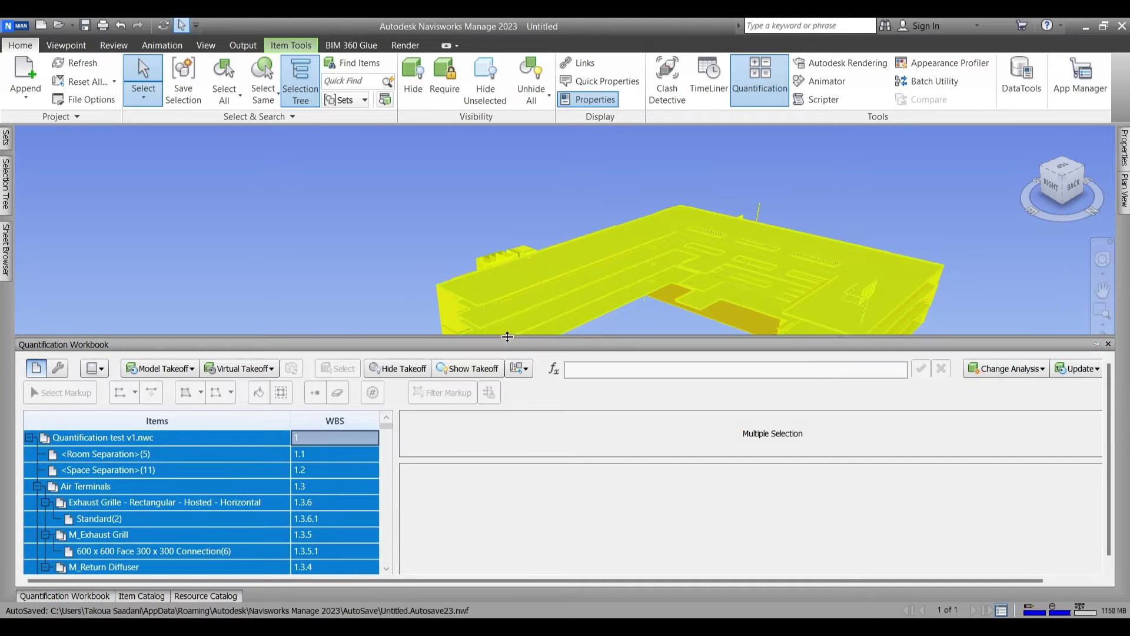
scroll(158, 476, "down", 4)
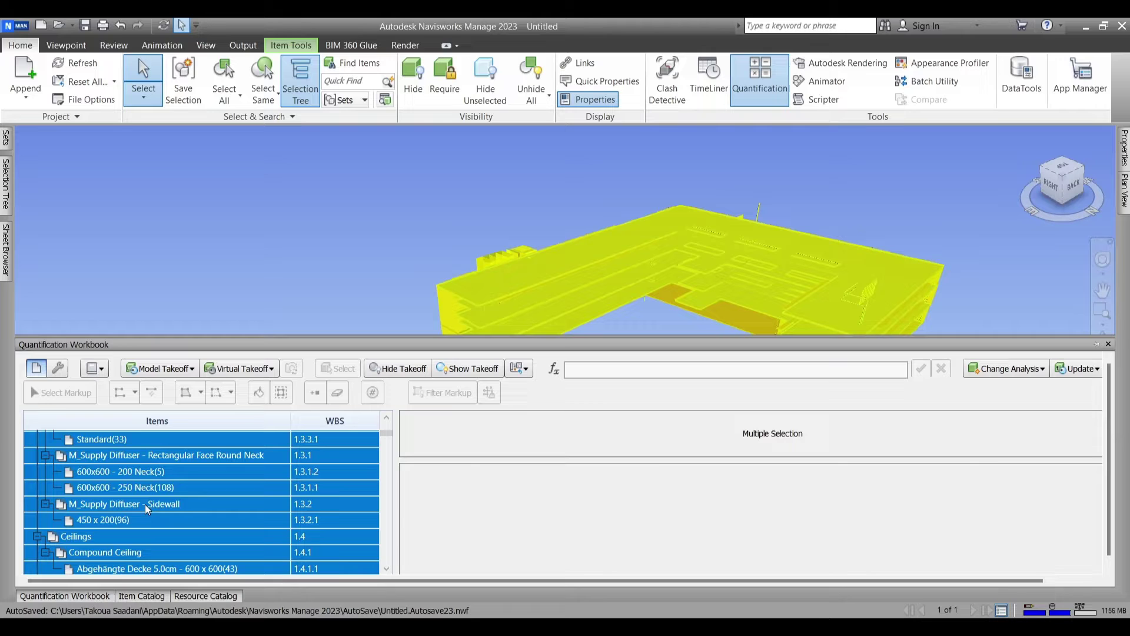
left_click(147, 507)
scroll(147, 509, "down", 8)
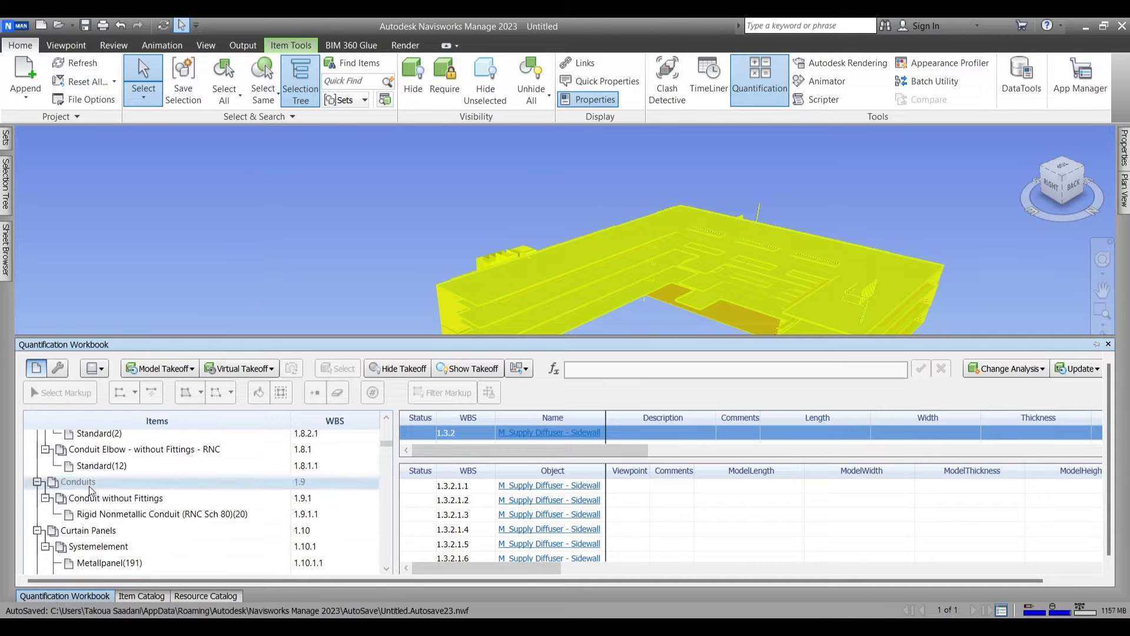
left_click(91, 483)
scroll(141, 514, "down", 8)
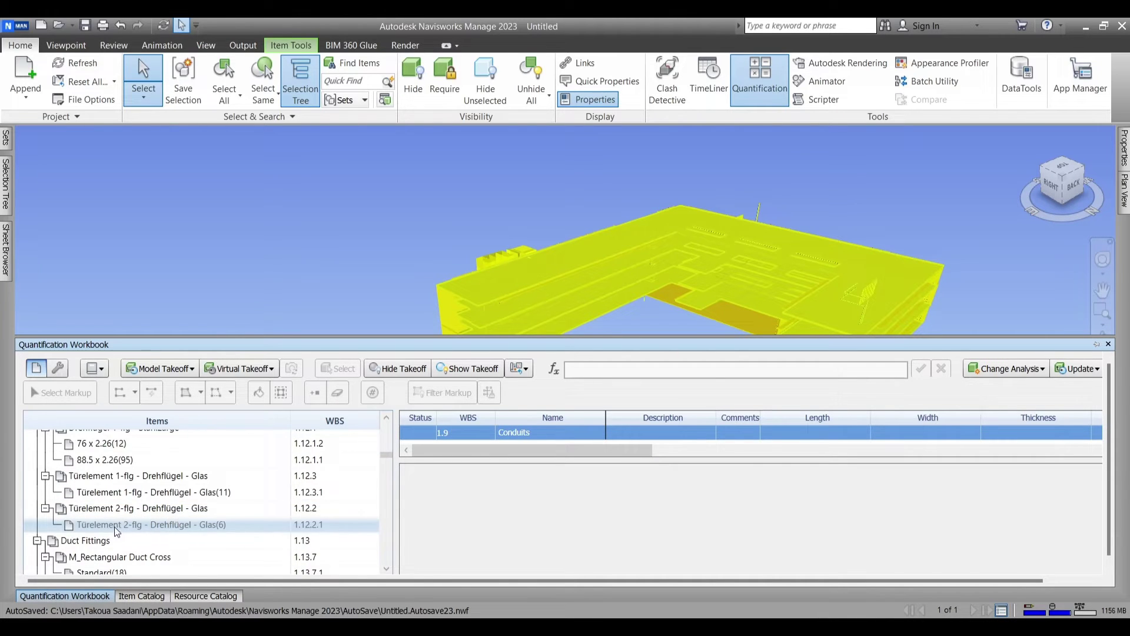
left_click(88, 540)
left_click(107, 556)
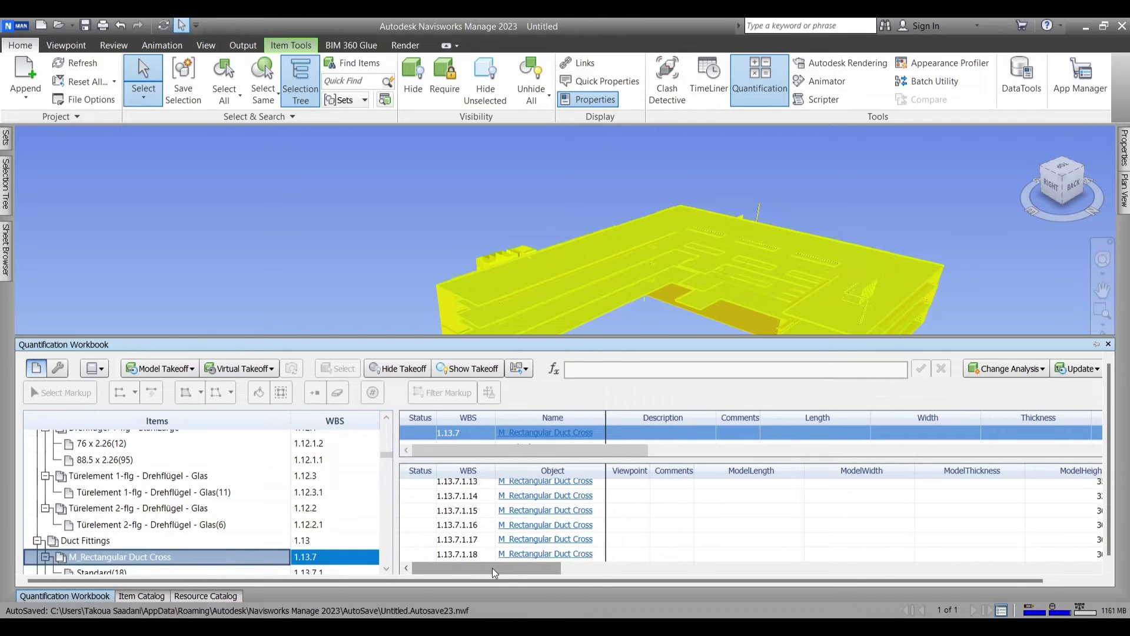
left_click_drag(492, 567, 437, 582)
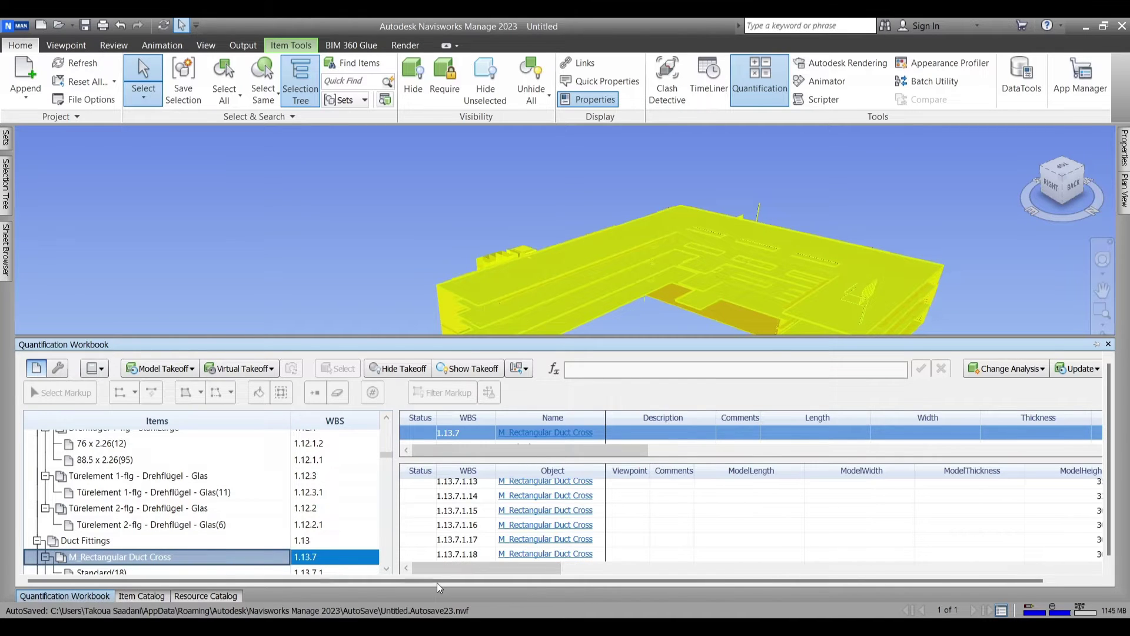
scroll(172, 545, "down", 6)
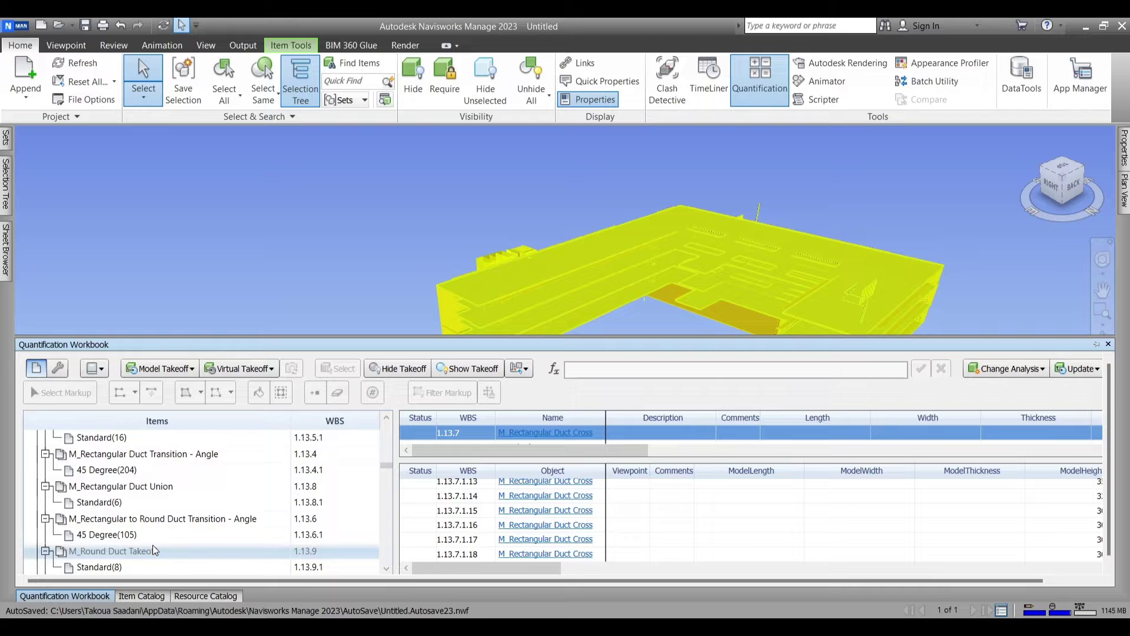
scroll(153, 549, "up", 15)
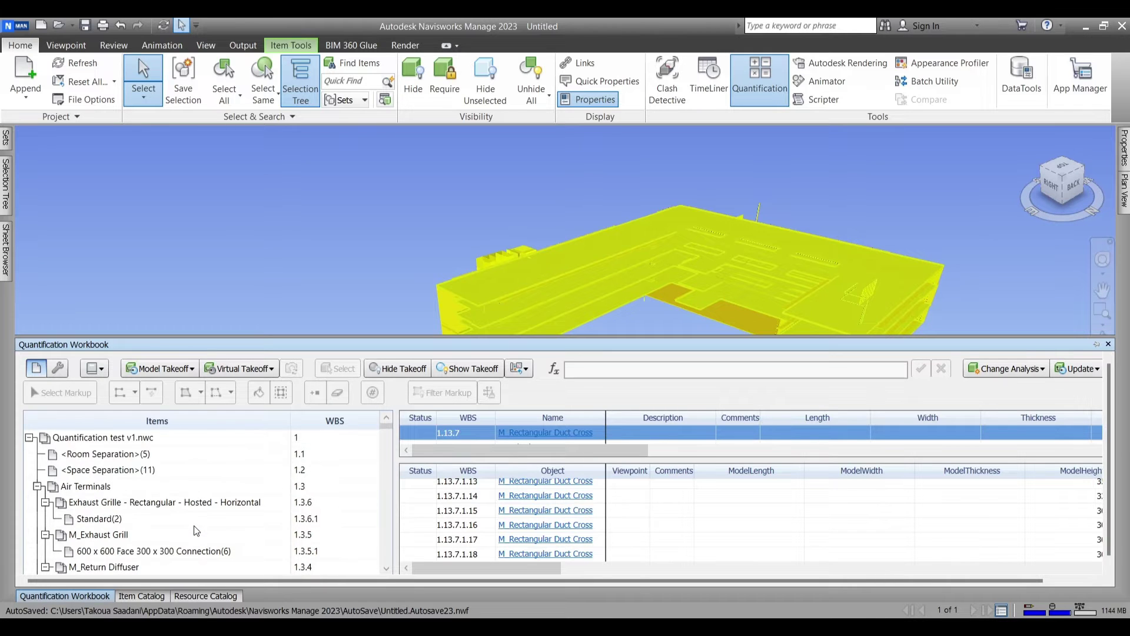
left_click(112, 437)
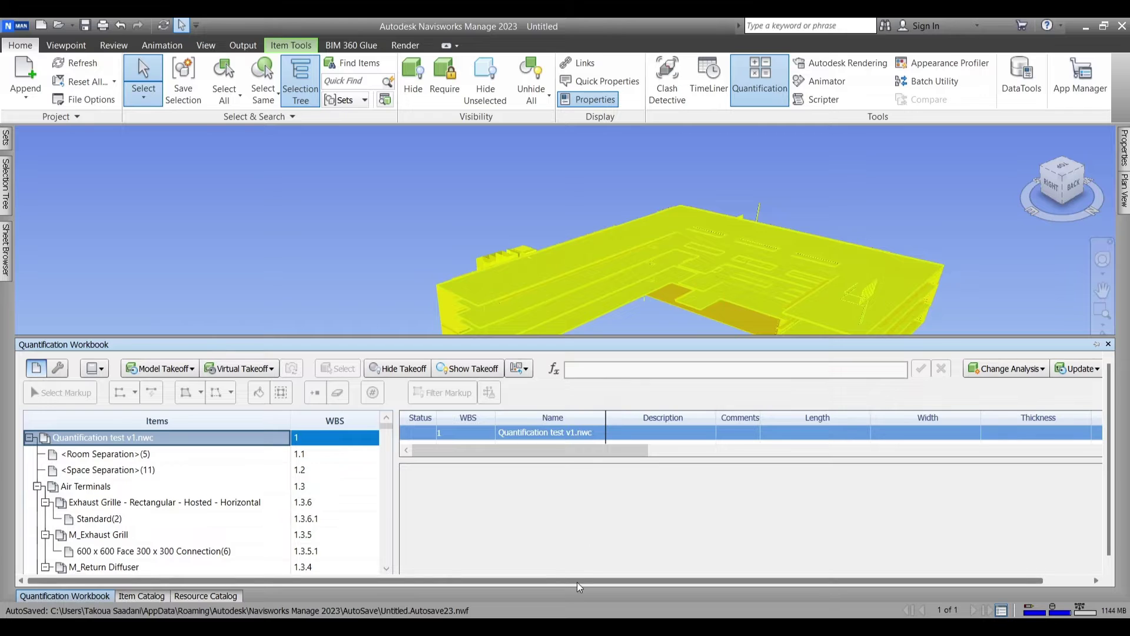
left_click_drag(577, 582, 633, 577)
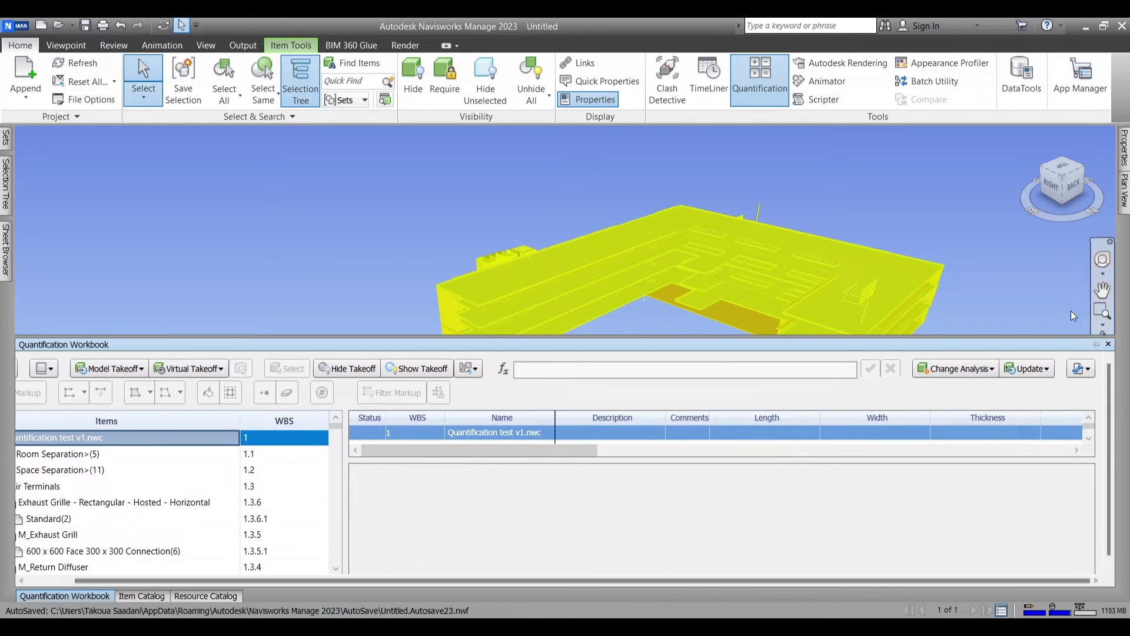
Step: Export quantities to Excel as 'New Quantity Report all project' and open the workbook
left_click(1087, 368)
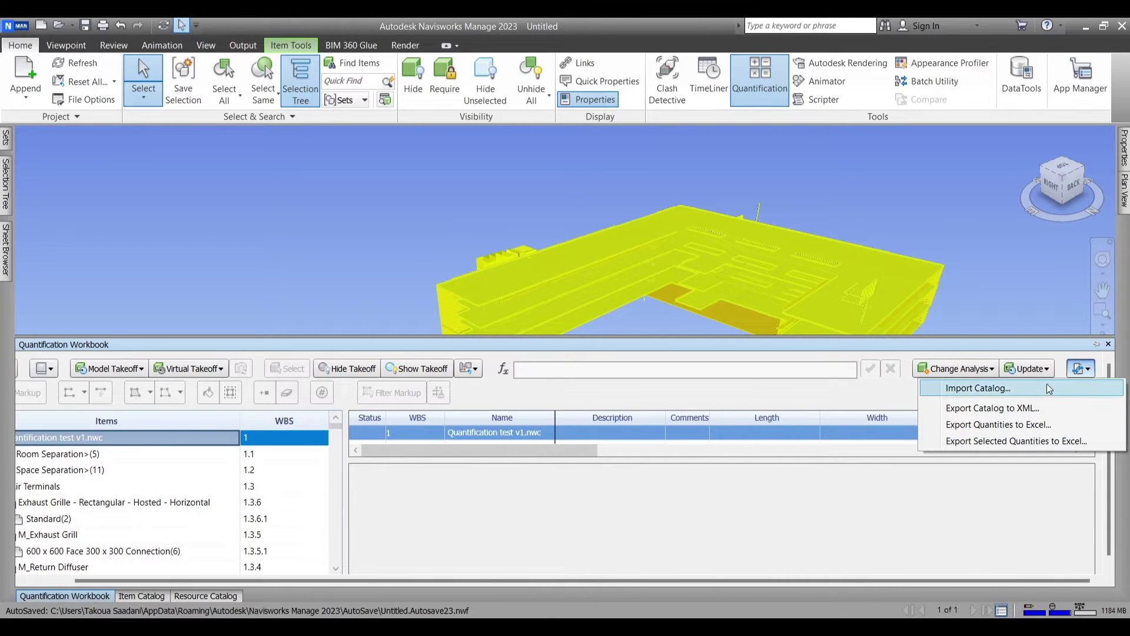
left_click(1025, 425)
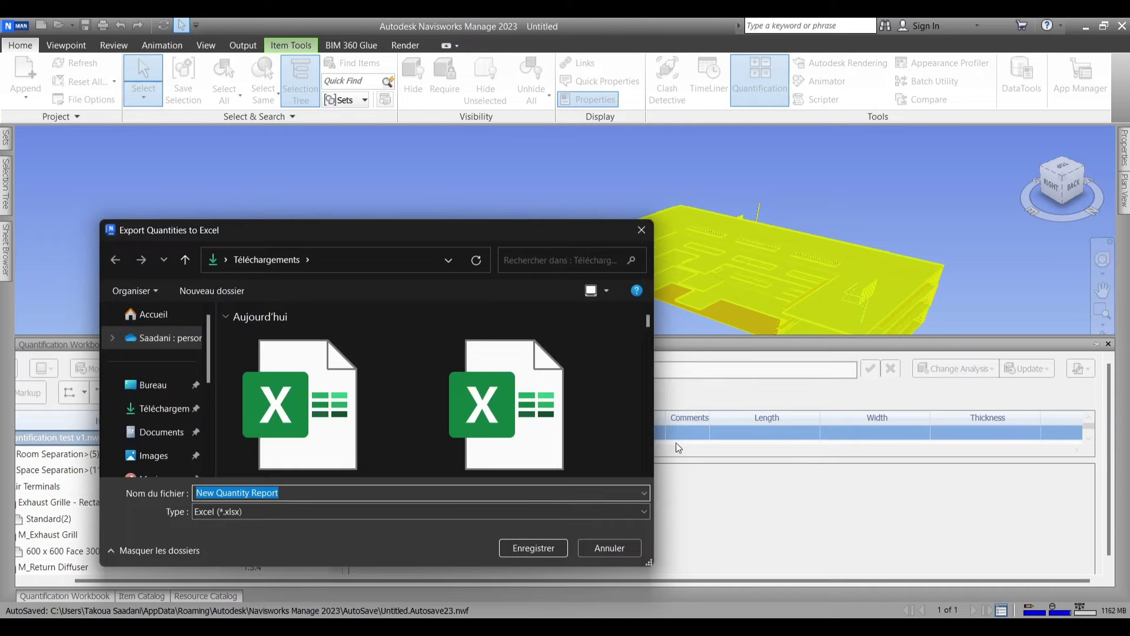
left_click(288, 490)
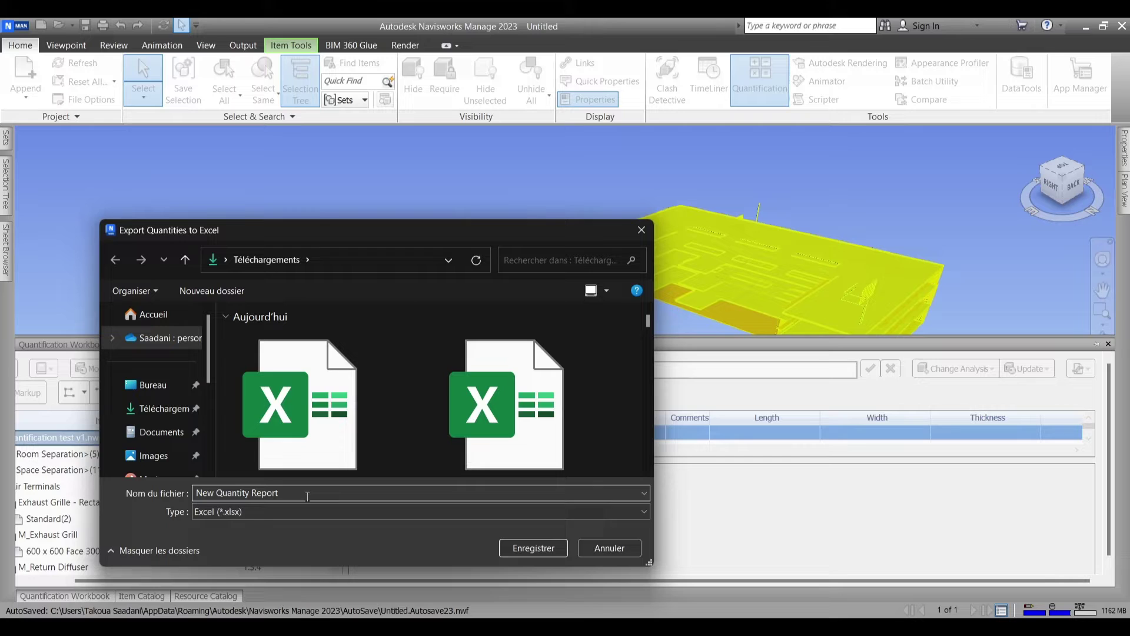
type("all project")
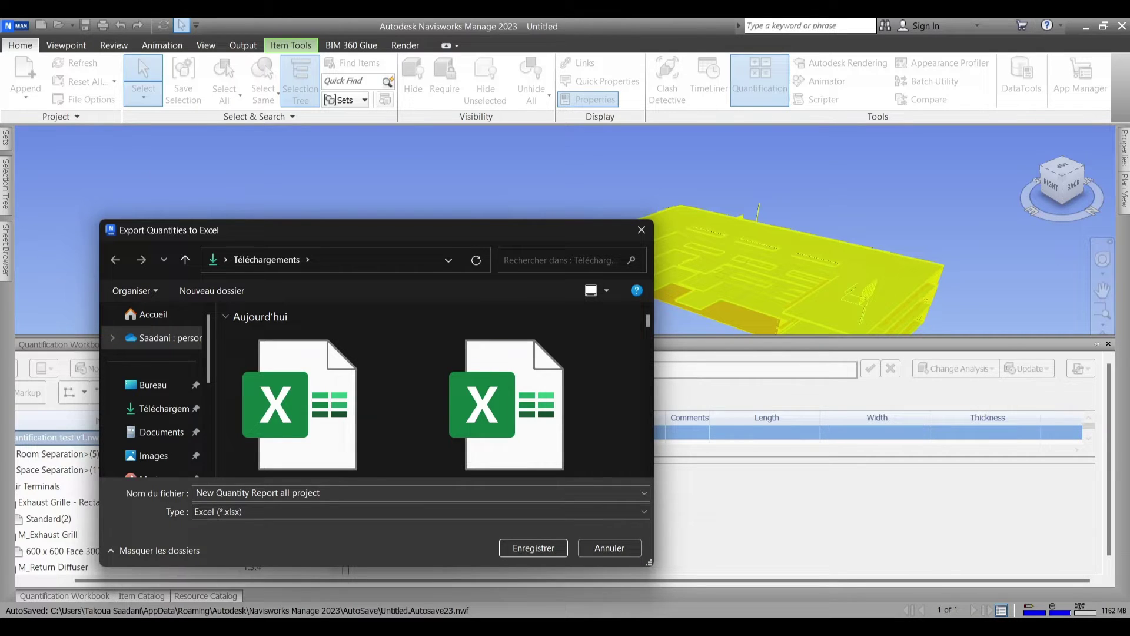
left_click(532, 549)
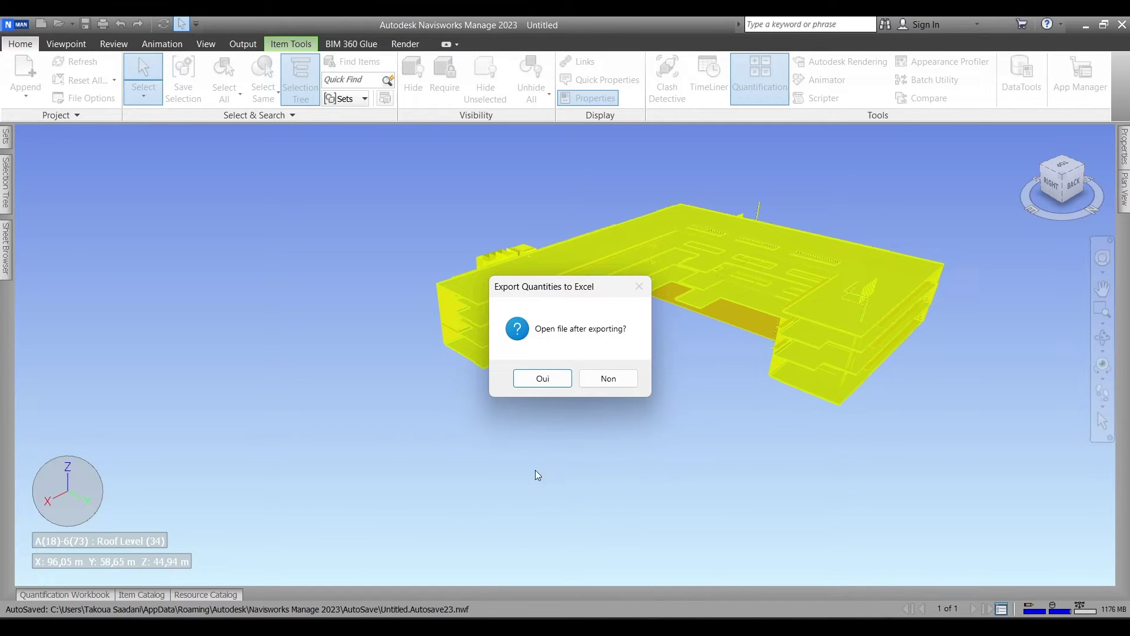
left_click(543, 378)
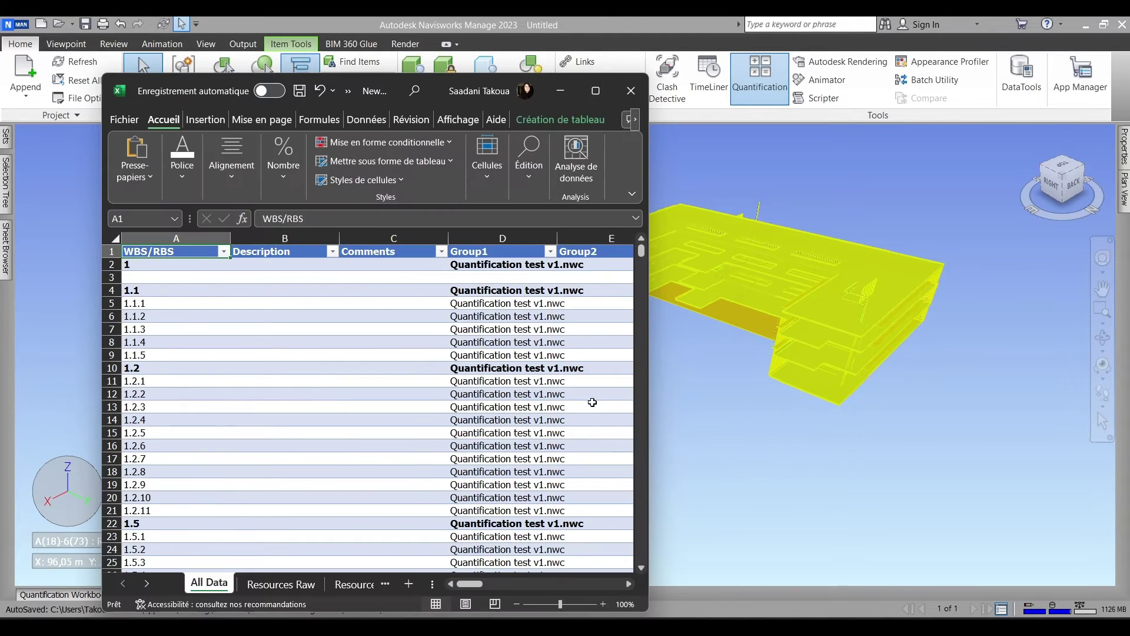
Step: Maximize the exported workbook, dismiss the Office activation prompt and browse the All Data takeoff sheet
left_click(596, 90)
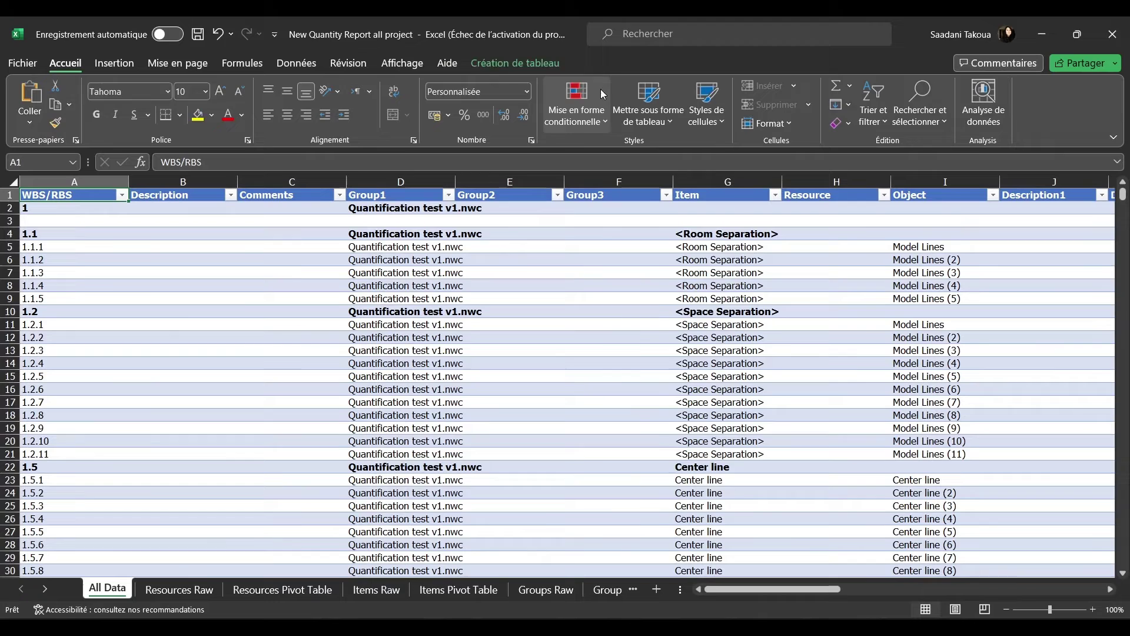
left_click(729, 145)
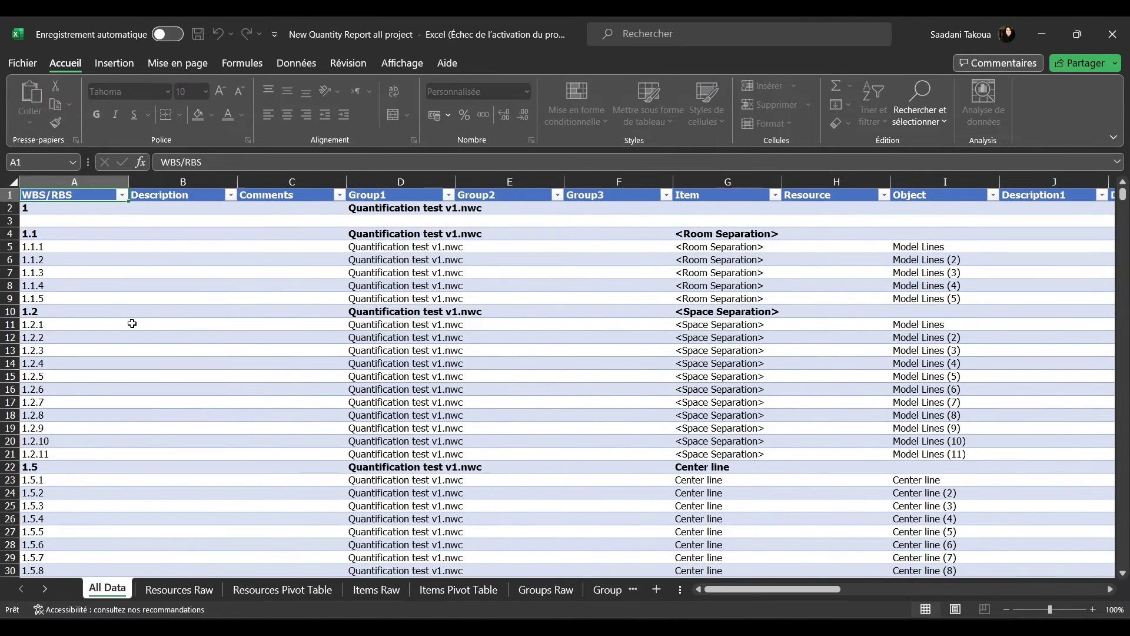
scroll(290, 354, "down", 3)
scroll(291, 354, "up", 2)
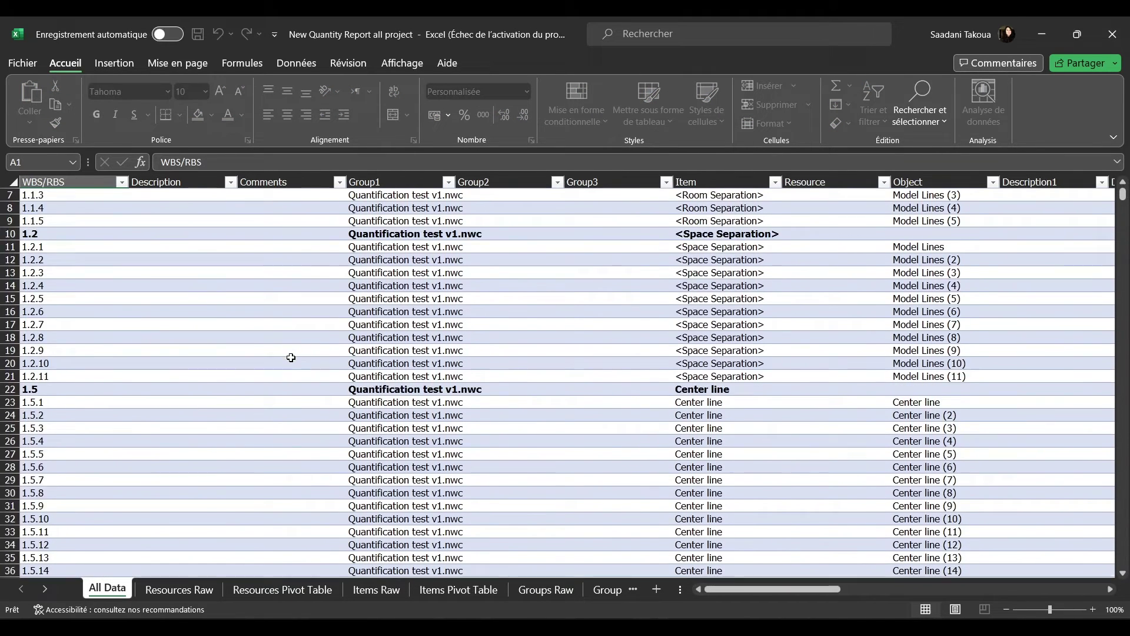
left_click_drag(745, 592, 677, 585)
scroll(153, 455, "up", 1)
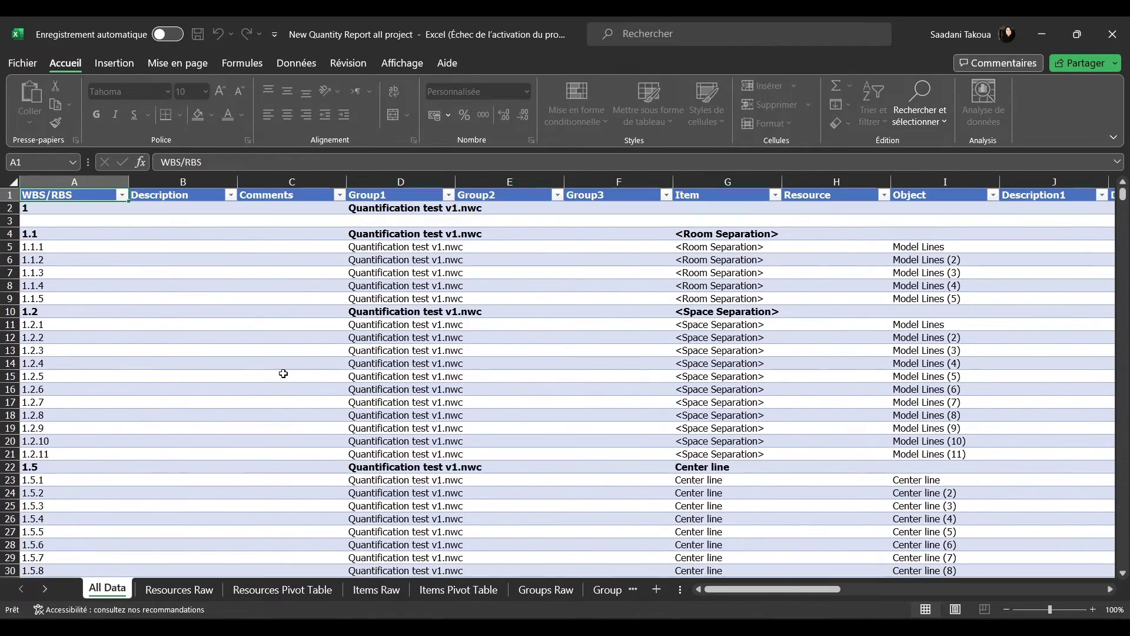
scroll(371, 342, "down", 2)
Step: Back in Navisworks, orbit to a low side view and inspect a floor slab and a second-floor beam
left_click(1042, 34)
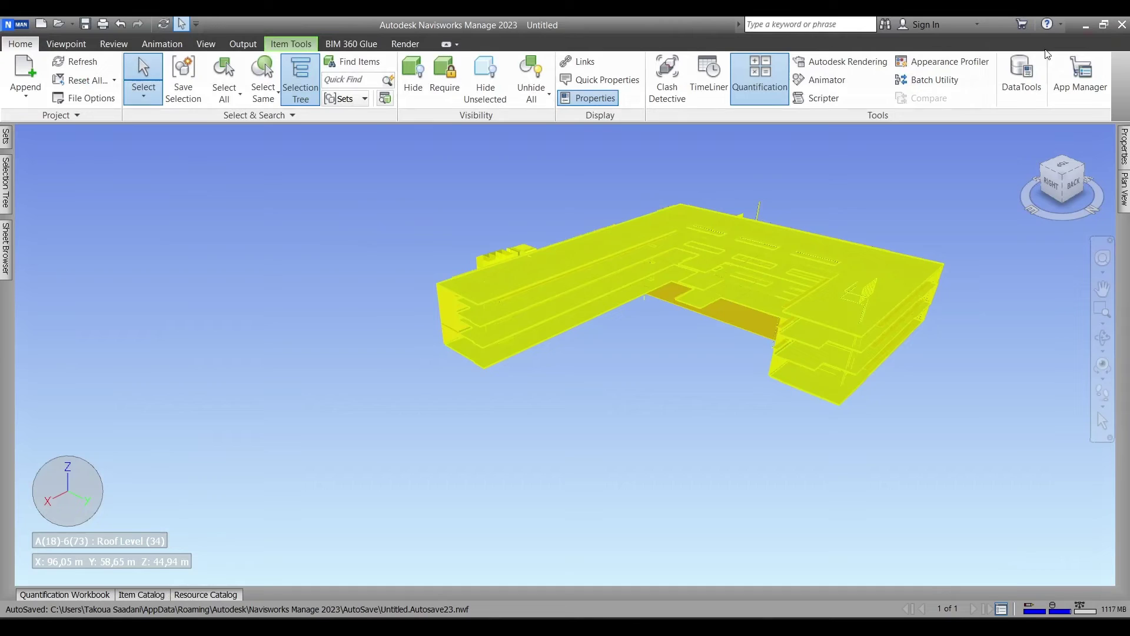
left_click(585, 406)
scroll(567, 385, "up", 5)
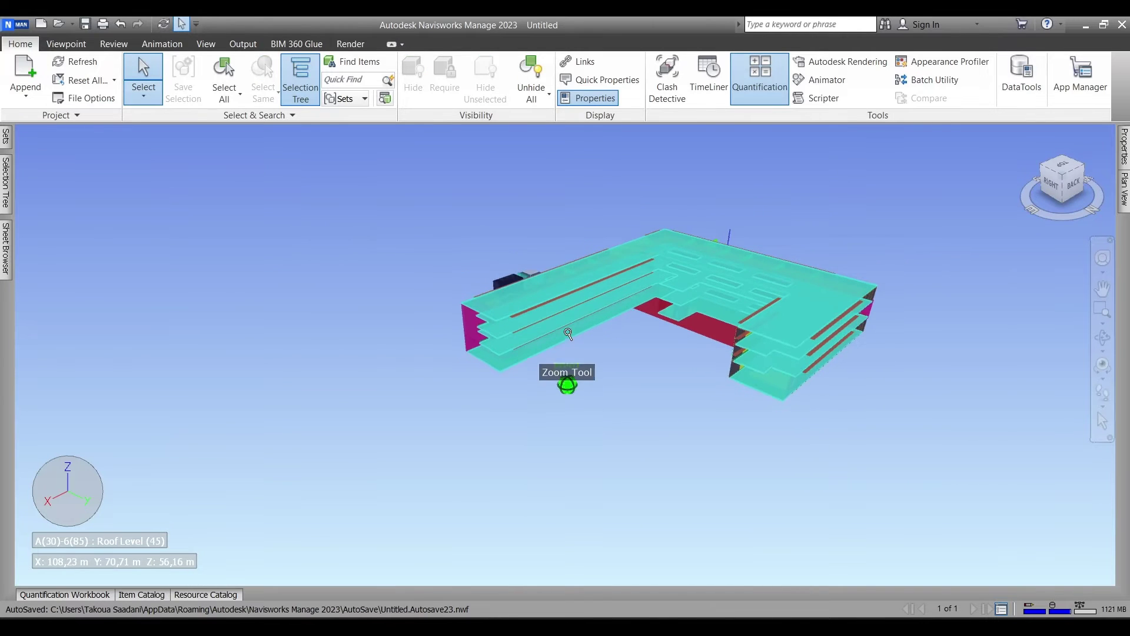
left_click_drag(1059, 172, 1058, 164)
scroll(630, 182, "up", 3)
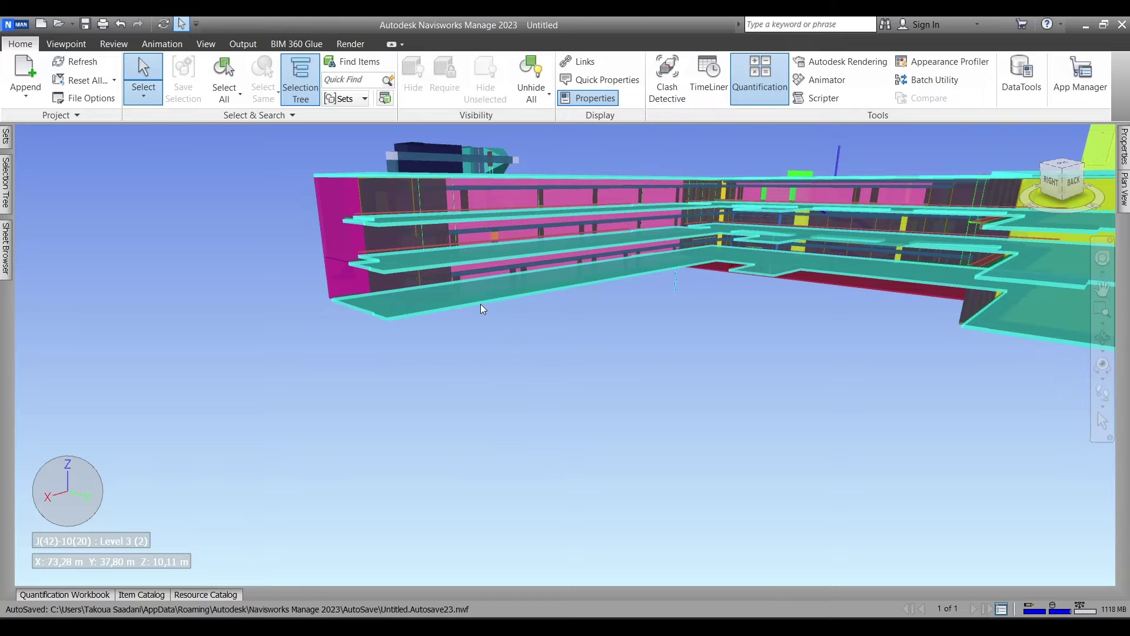
left_click(466, 272)
left_click(475, 243)
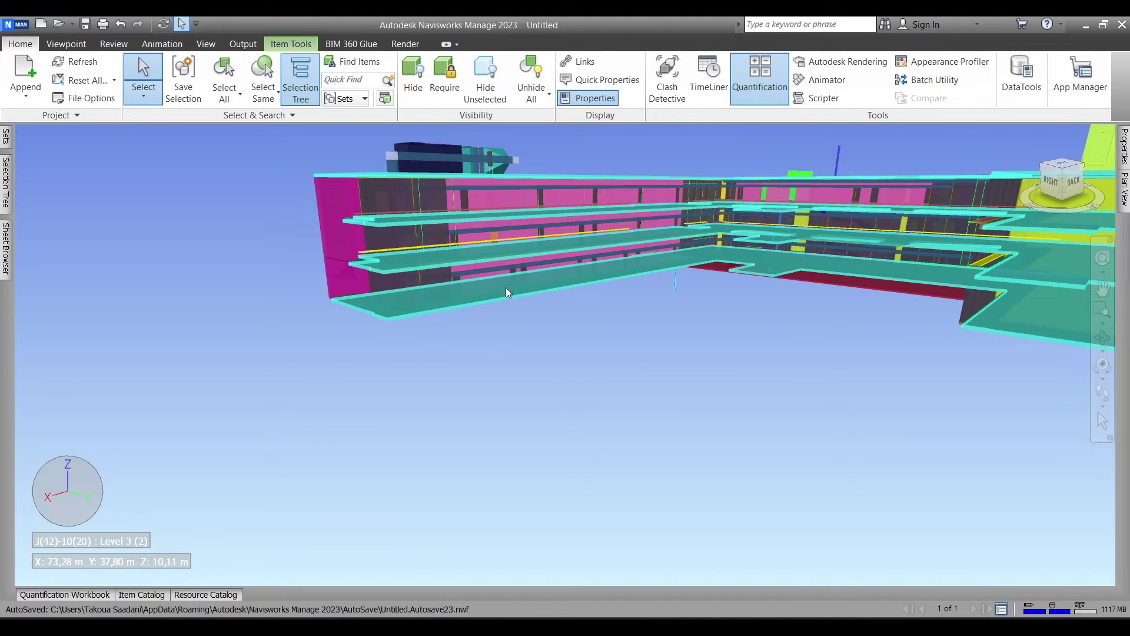
left_click(610, 333)
scroll(610, 333, "down", 3)
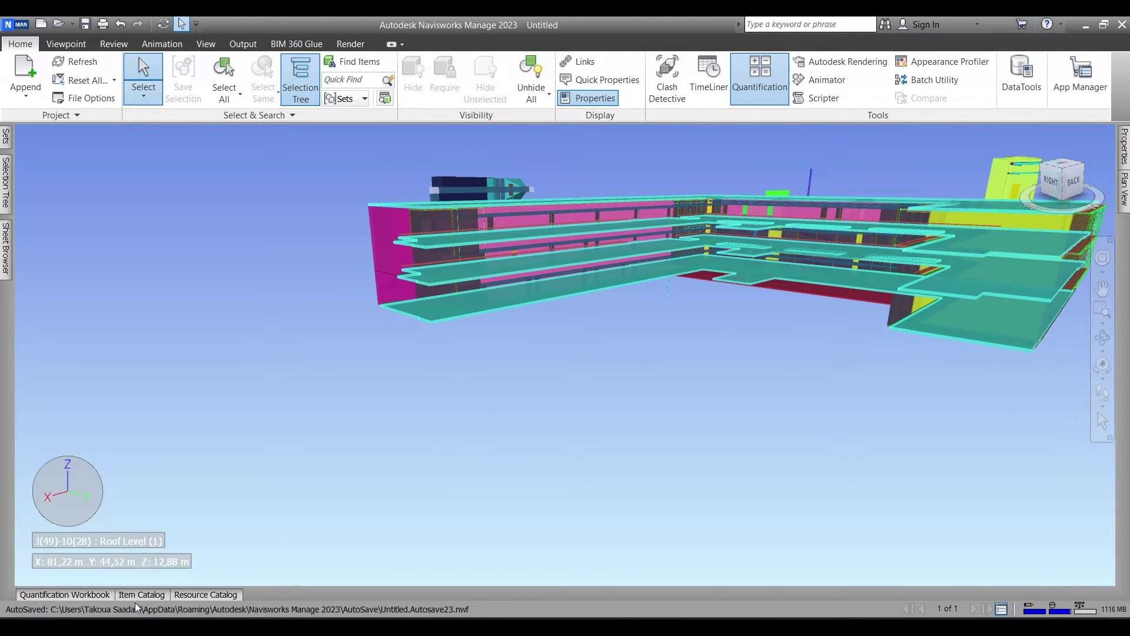
Step: Collapse the workbook takeoff tree to the root Quantification test v1.nwc item, then show the Item Catalog
left_click(96, 591)
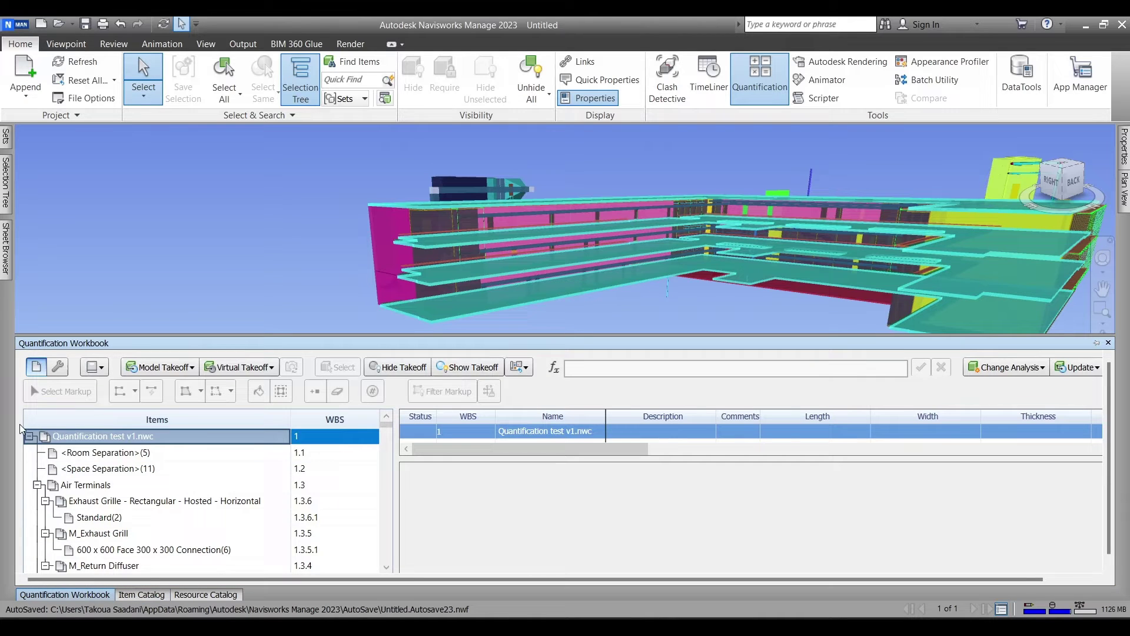
left_click(30, 439)
right_click(48, 433)
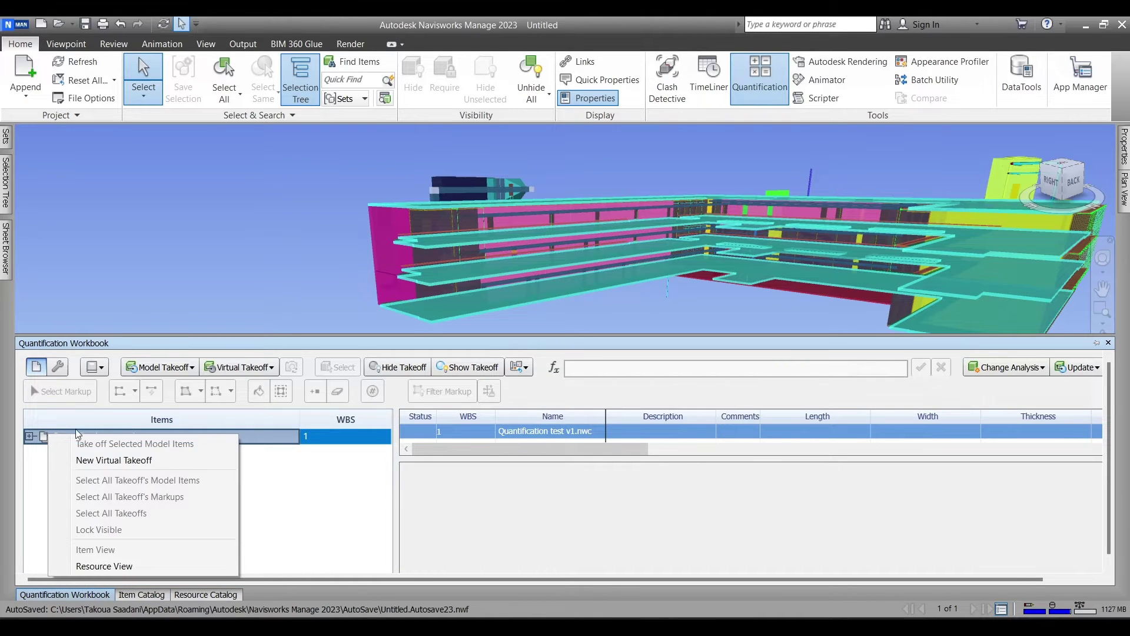
left_click(318, 481)
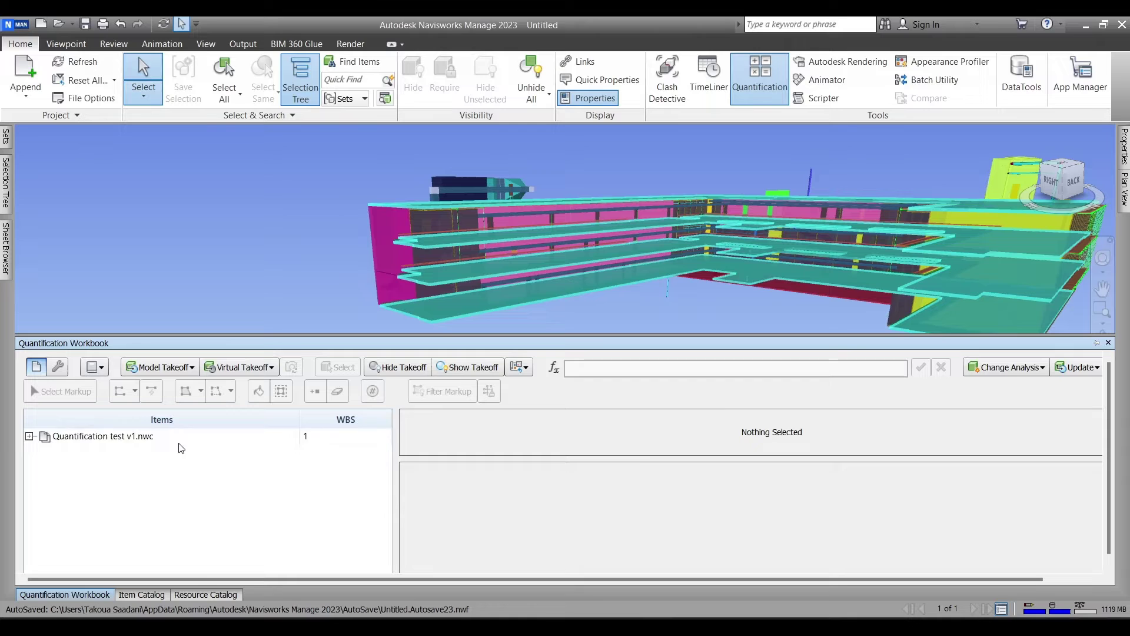
left_click(172, 442)
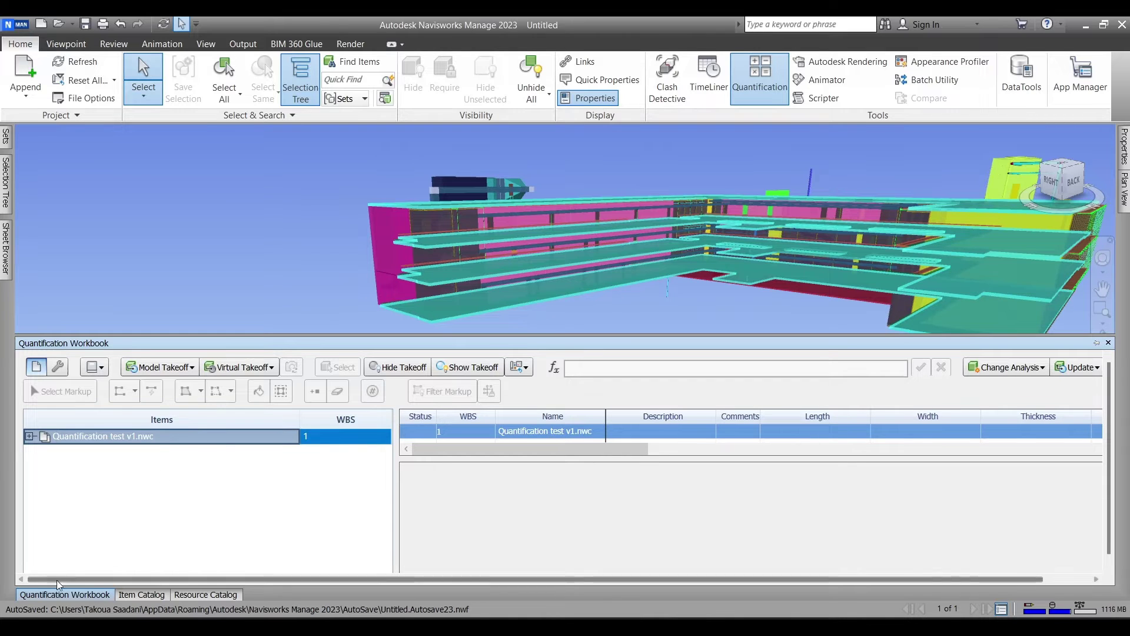
left_click(134, 593)
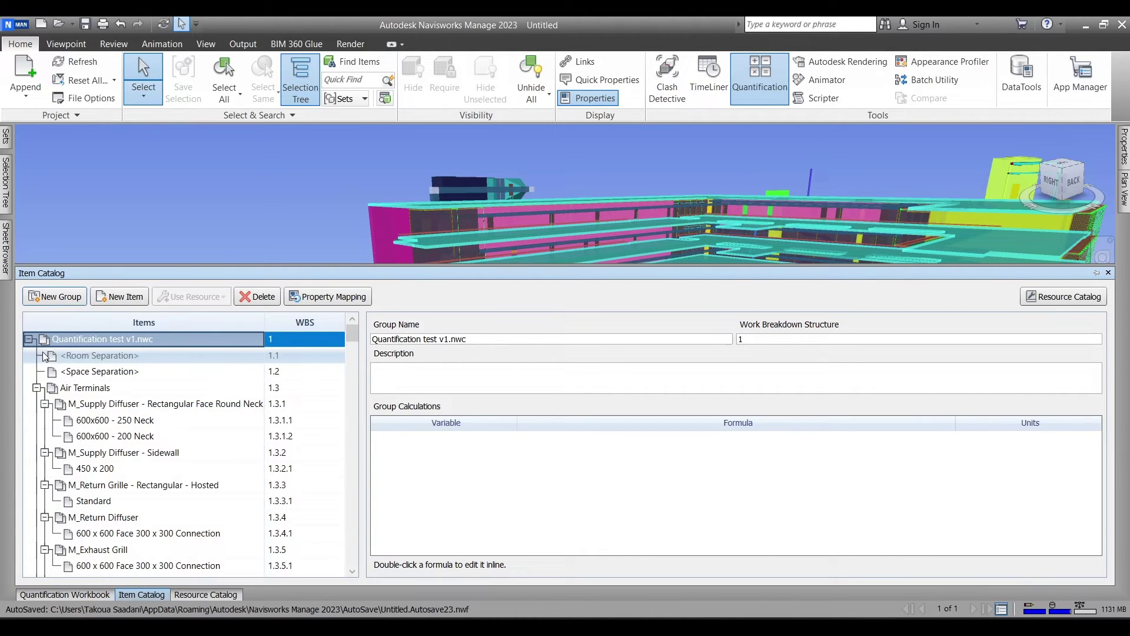
Step: Delete the entire existing item catalog along with its takeoffs
left_click(27, 339)
left_click(259, 299)
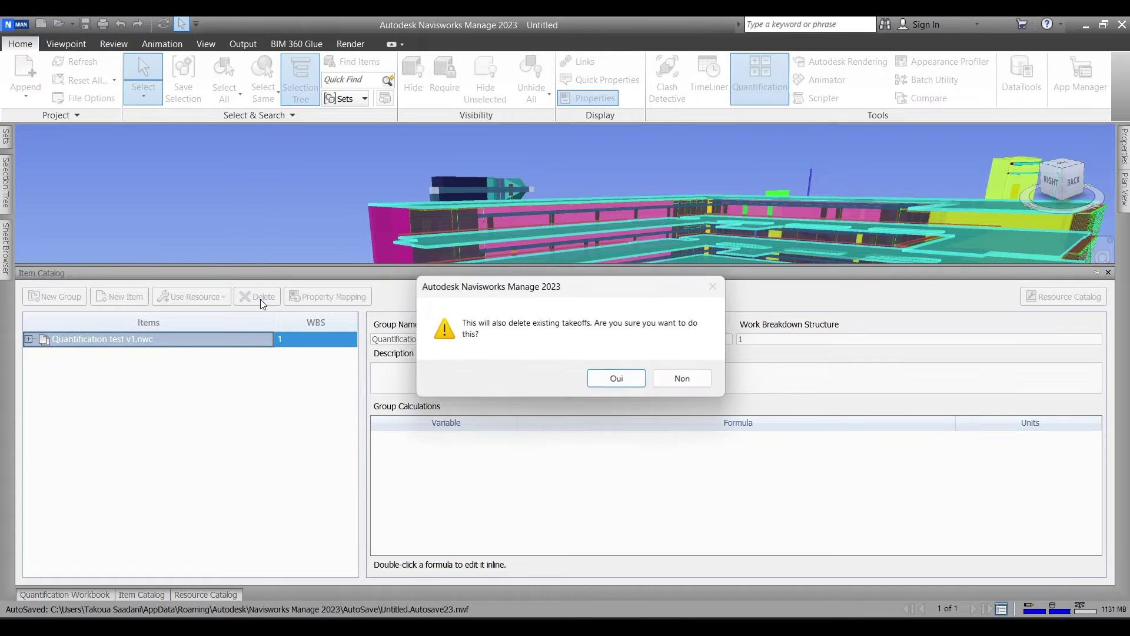
left_click(614, 375)
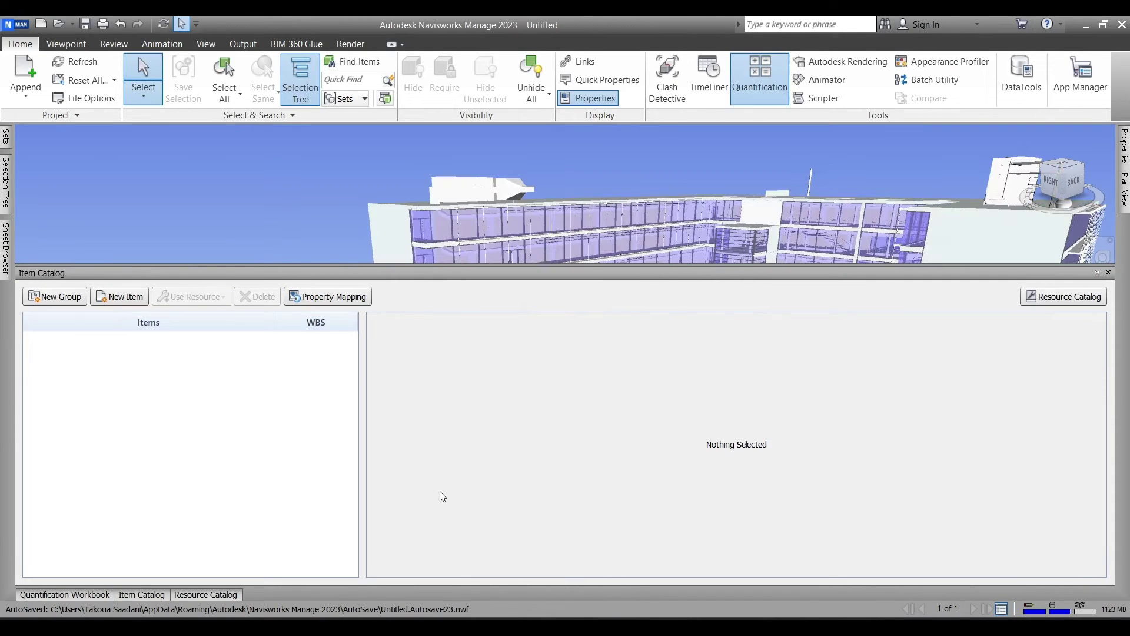
Step: Add a new catalog item named Pipes
left_click(102, 298)
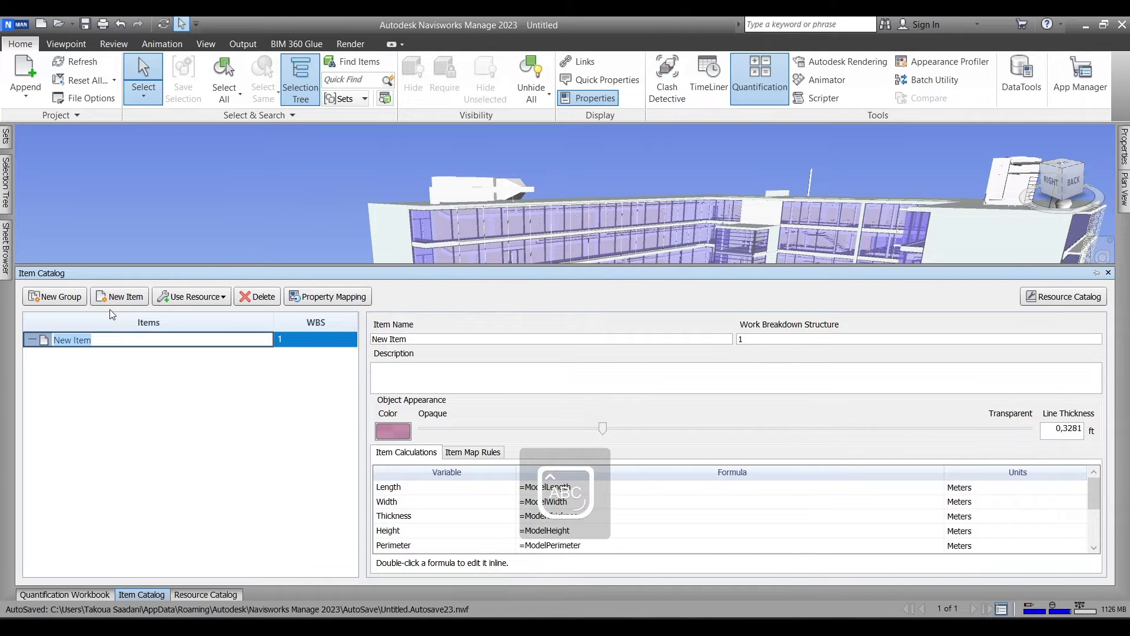
type("Pipes")
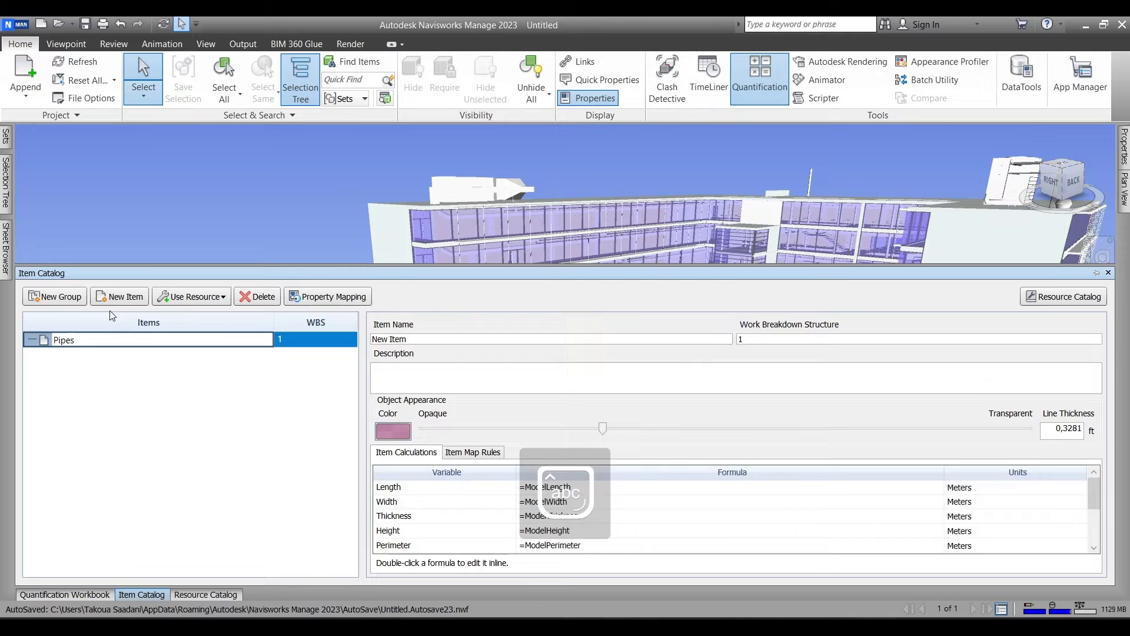
left_click(133, 454)
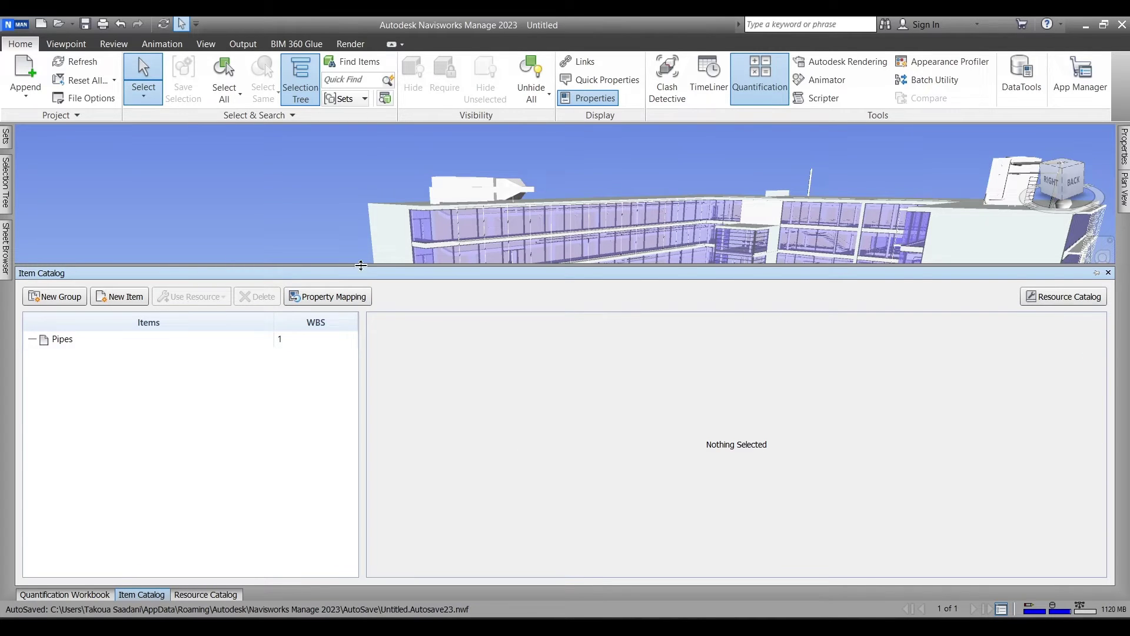
left_click_drag(360, 301, 356, 314)
Step: Build a Find Items rule of Category / Name / = / Pipes
left_click(383, 57)
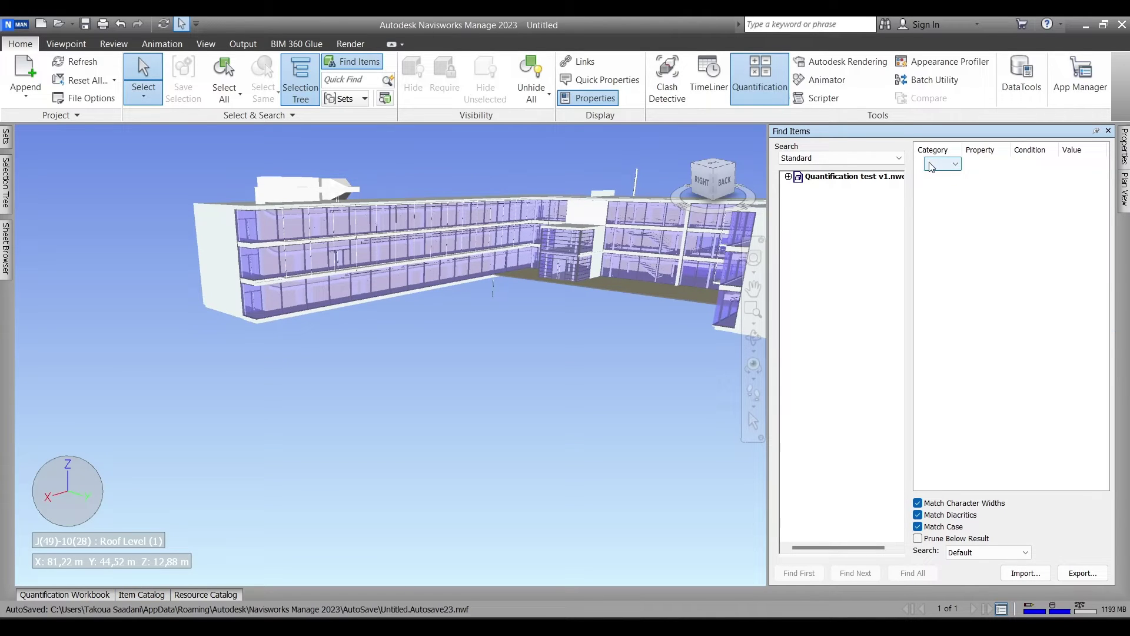
left_click(945, 167)
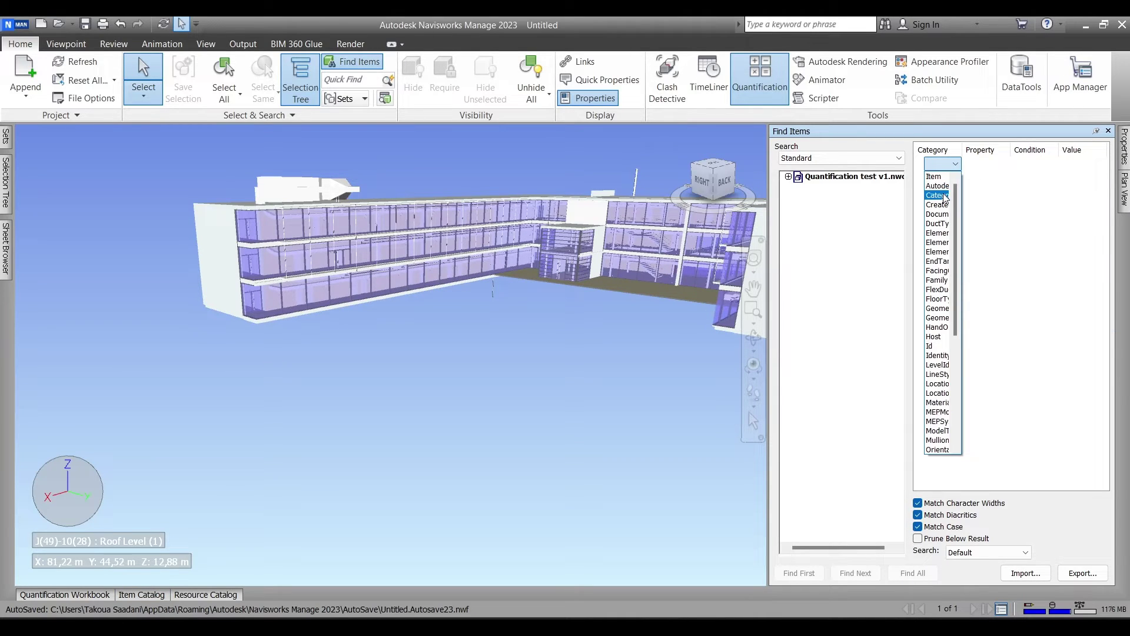
left_click(944, 195)
left_click(985, 164)
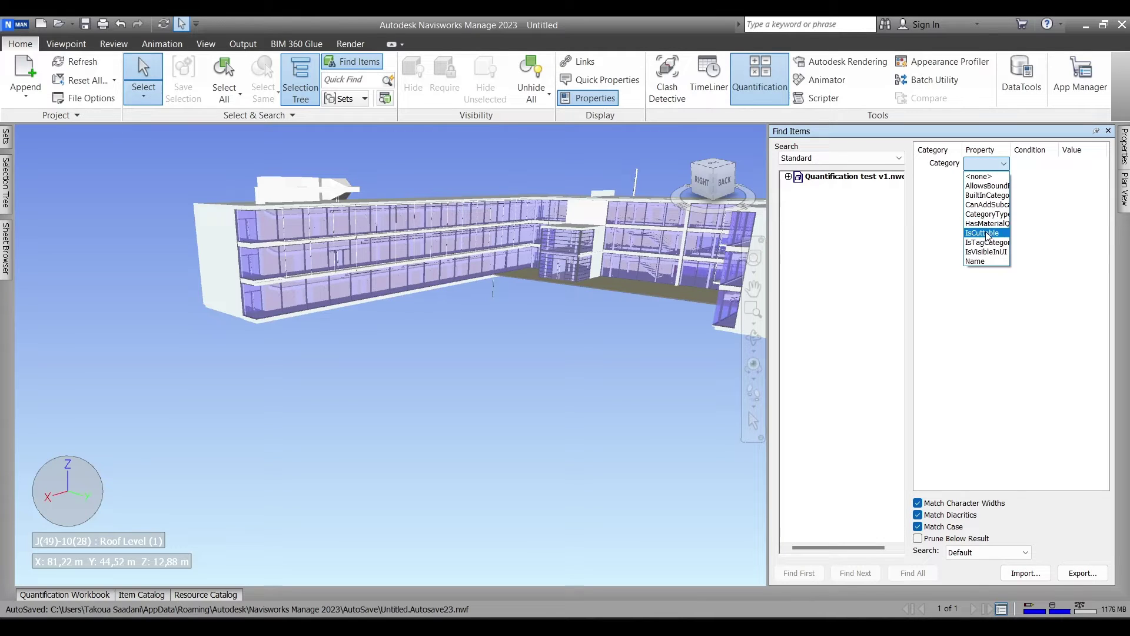
left_click(987, 260)
left_click(1039, 167)
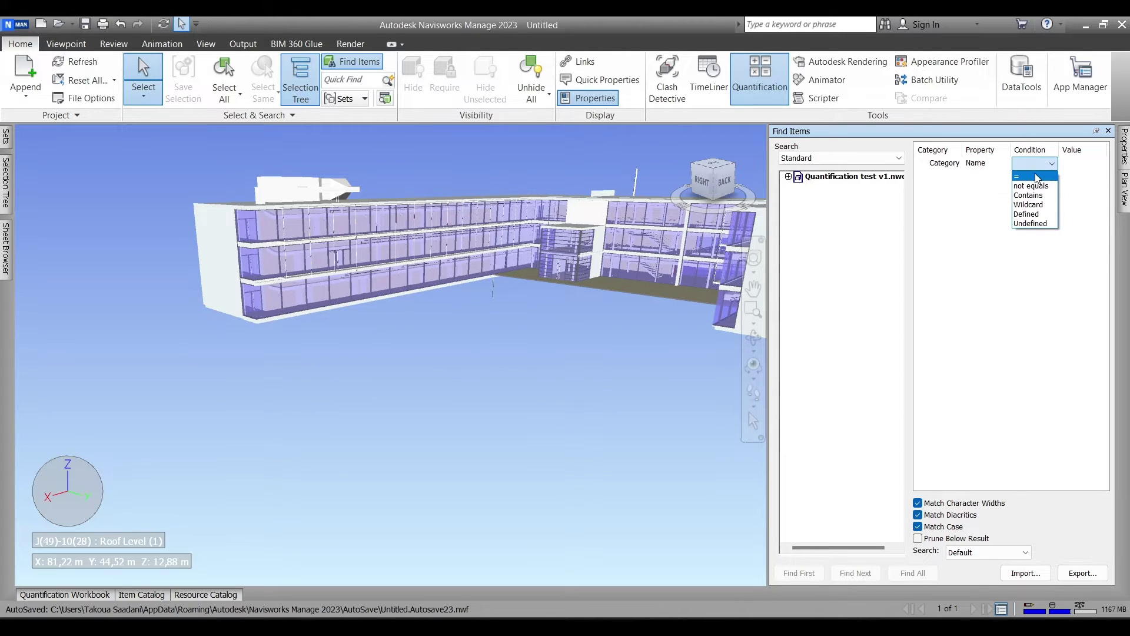
left_click(1034, 177)
left_click(1100, 165)
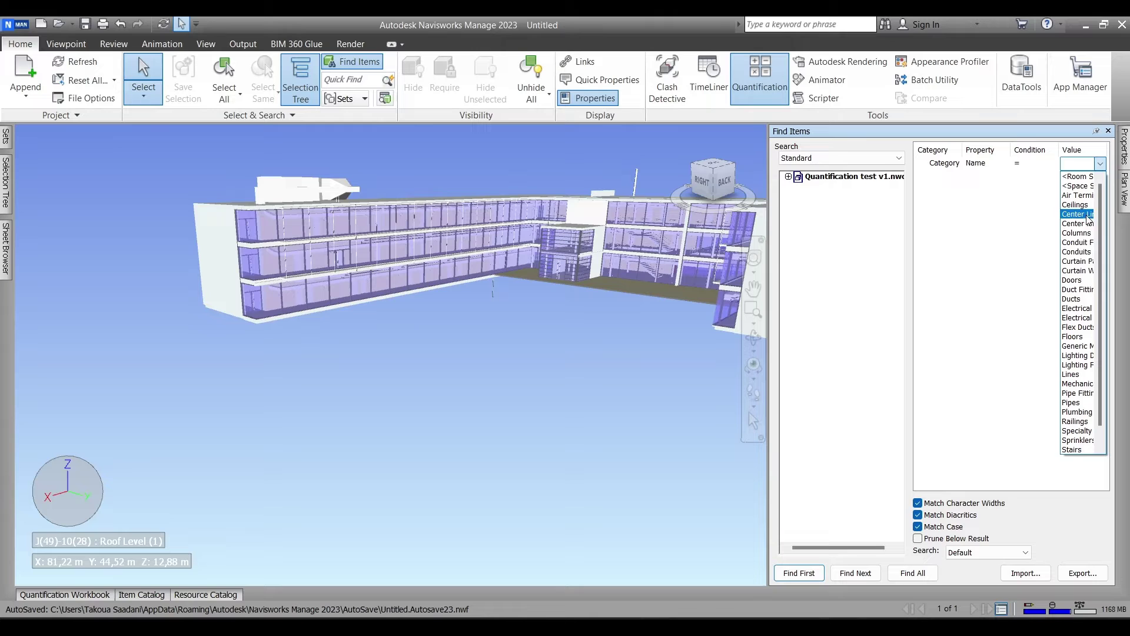
scroll(1071, 355, "down", 1)
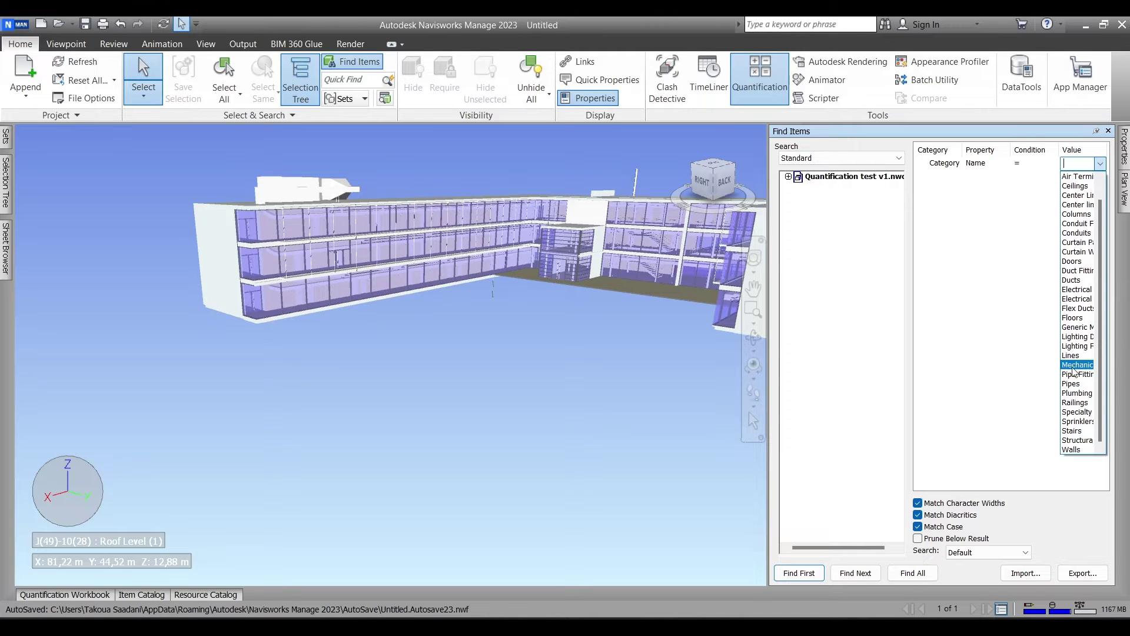
left_click(1077, 384)
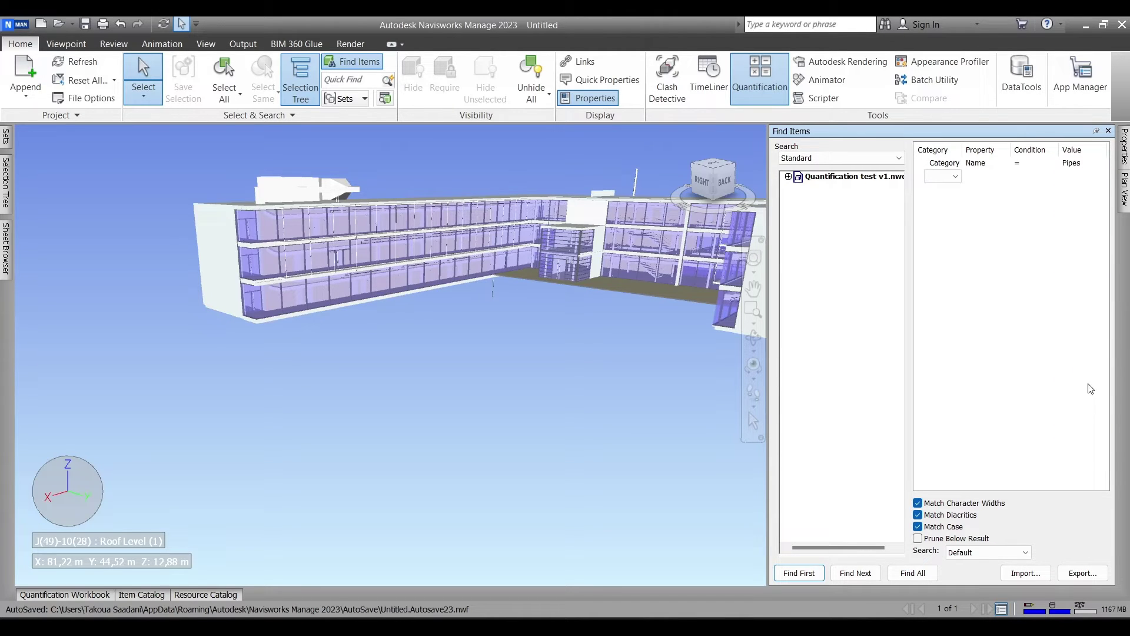
Step: Run Find All to select every pipe in the model
left_click(920, 579)
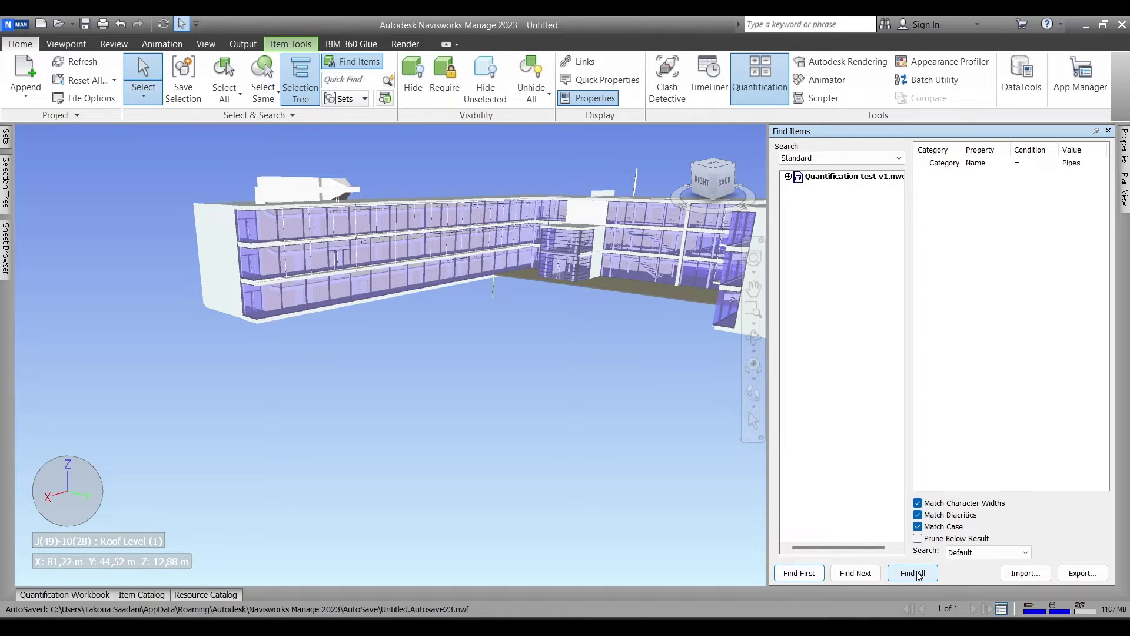
scroll(353, 294, "down", 4)
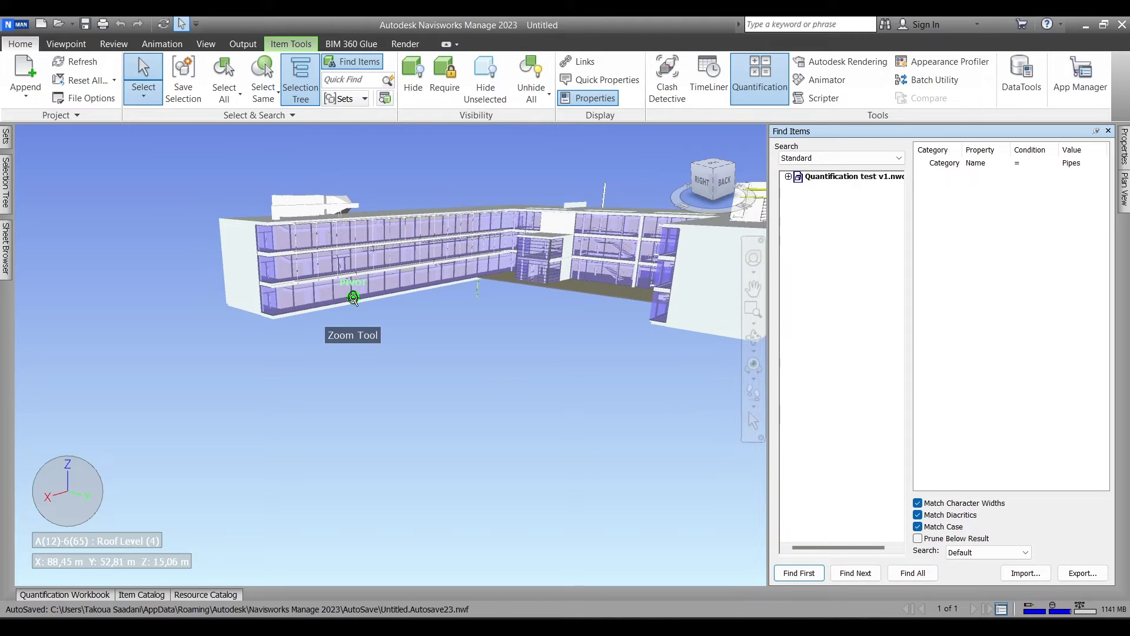
scroll(675, 210, "up", 5)
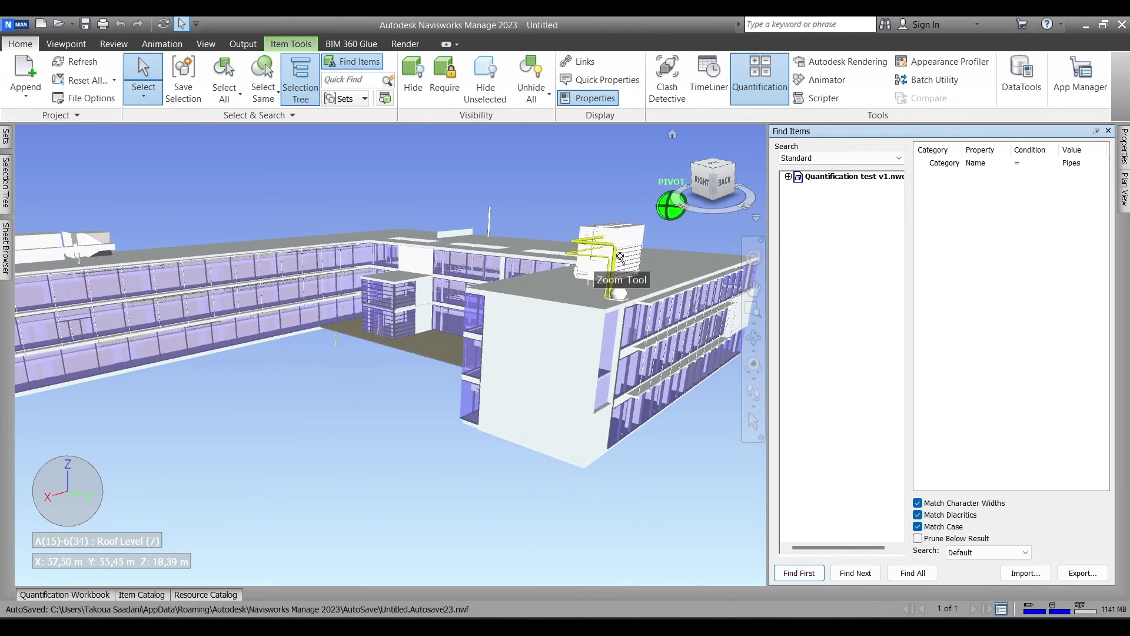
Step: Take off the selected pipes from the Selection Tree into the Pipes item (491 objects, 918,334 m)
left_click(6, 188)
right_click(109, 180)
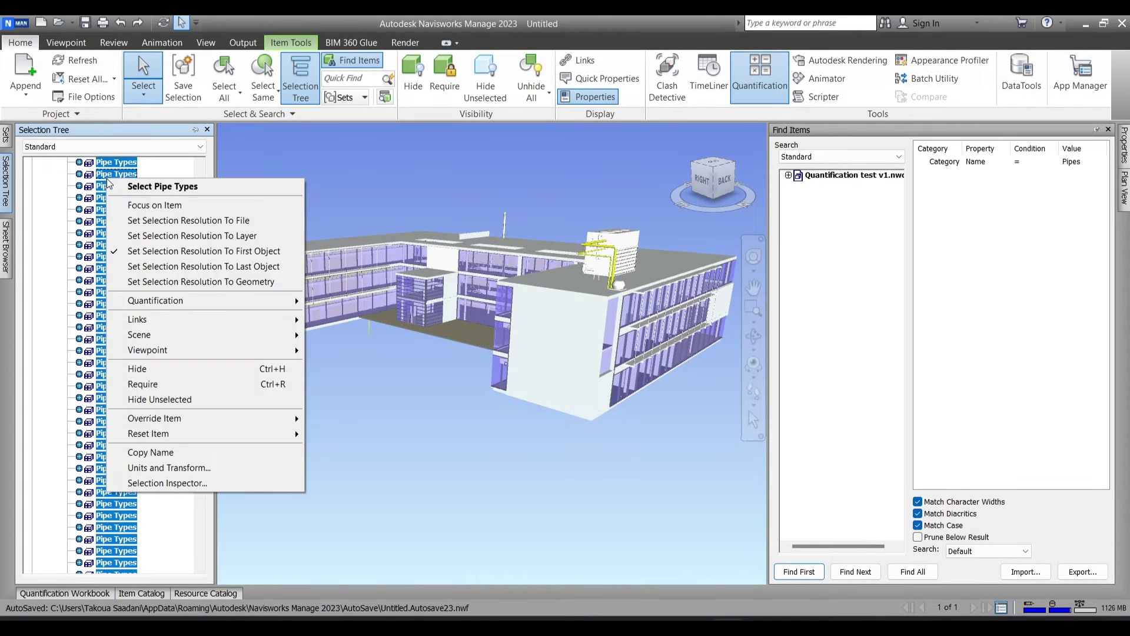
mouse_move(222, 310)
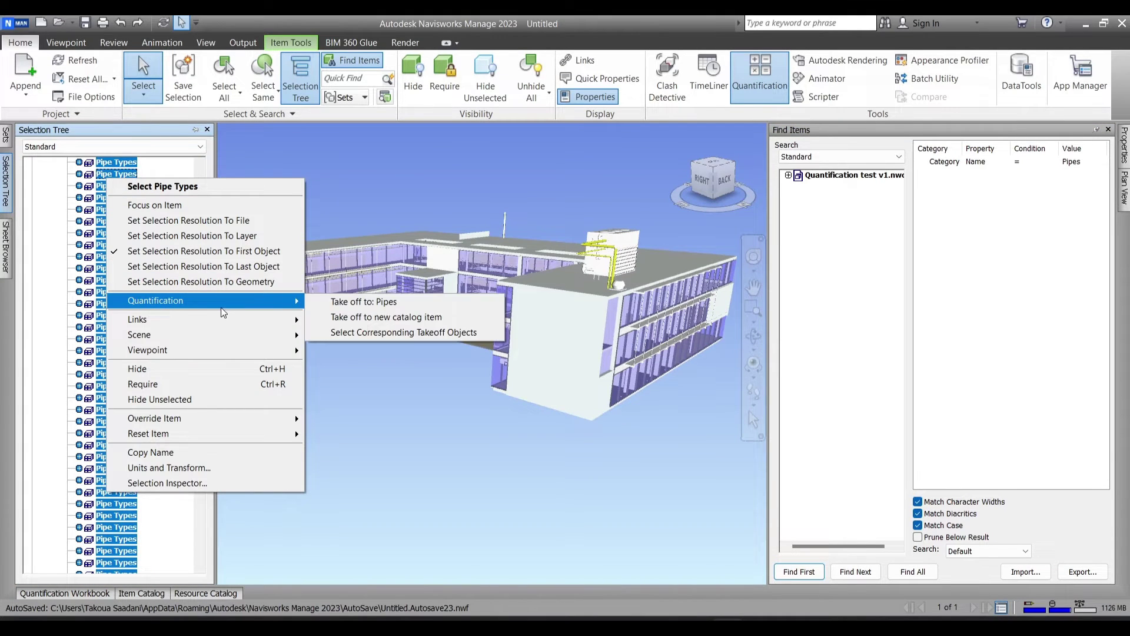
left_click(375, 303)
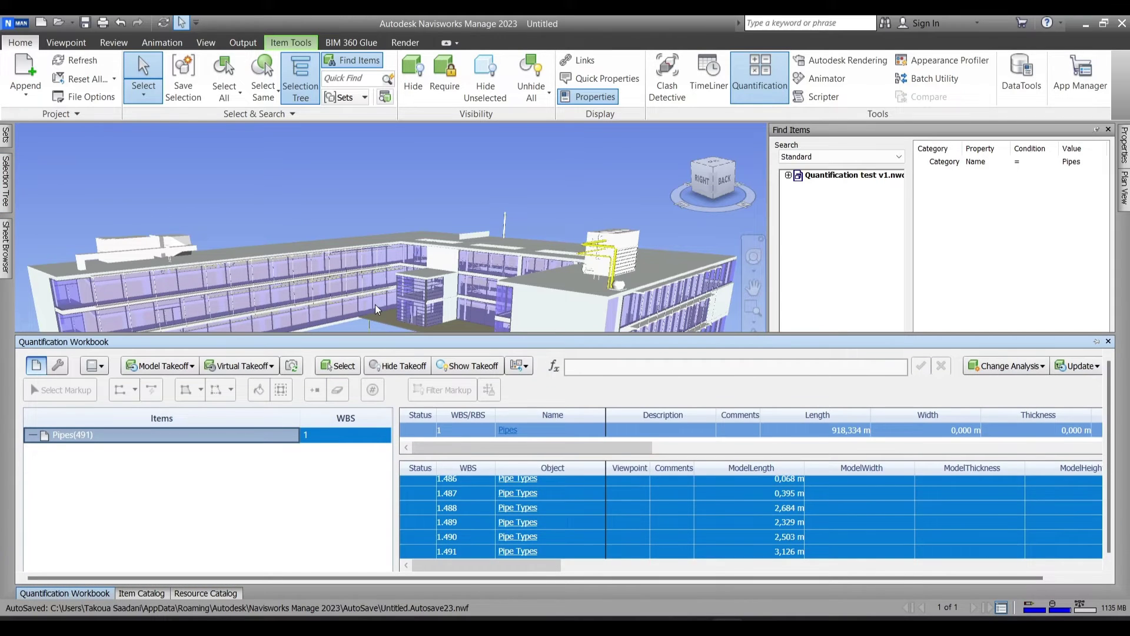
Step: Review the Pipes takeoff rows in the workbook and bring up its import/export options
left_click(613, 509)
scroll(809, 517, "up", 20)
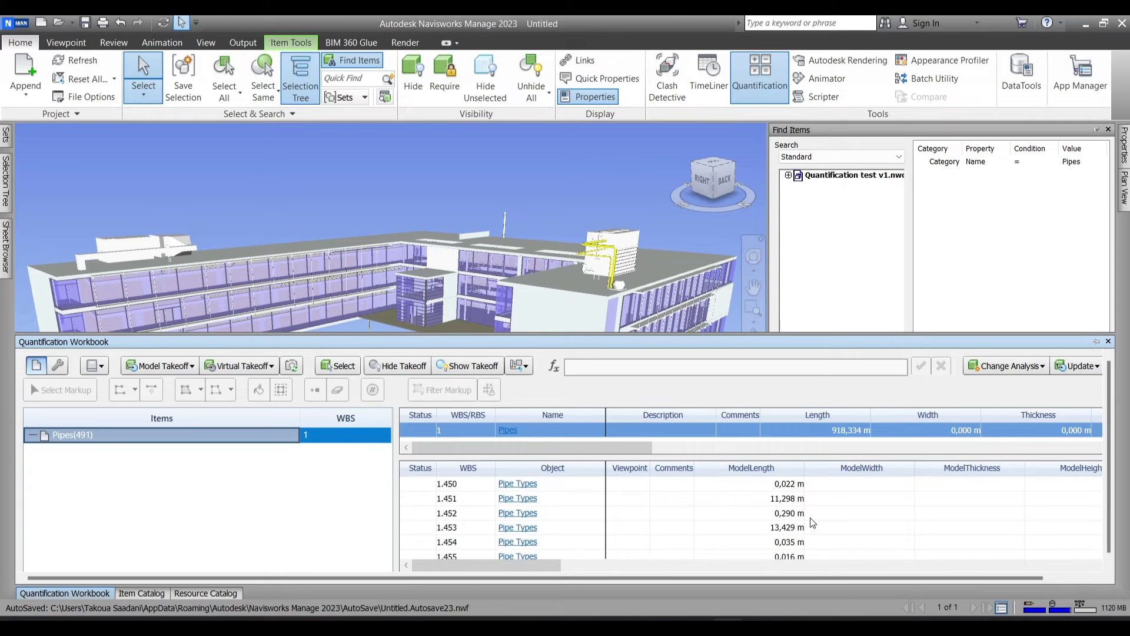
left_click_drag(548, 563, 616, 565)
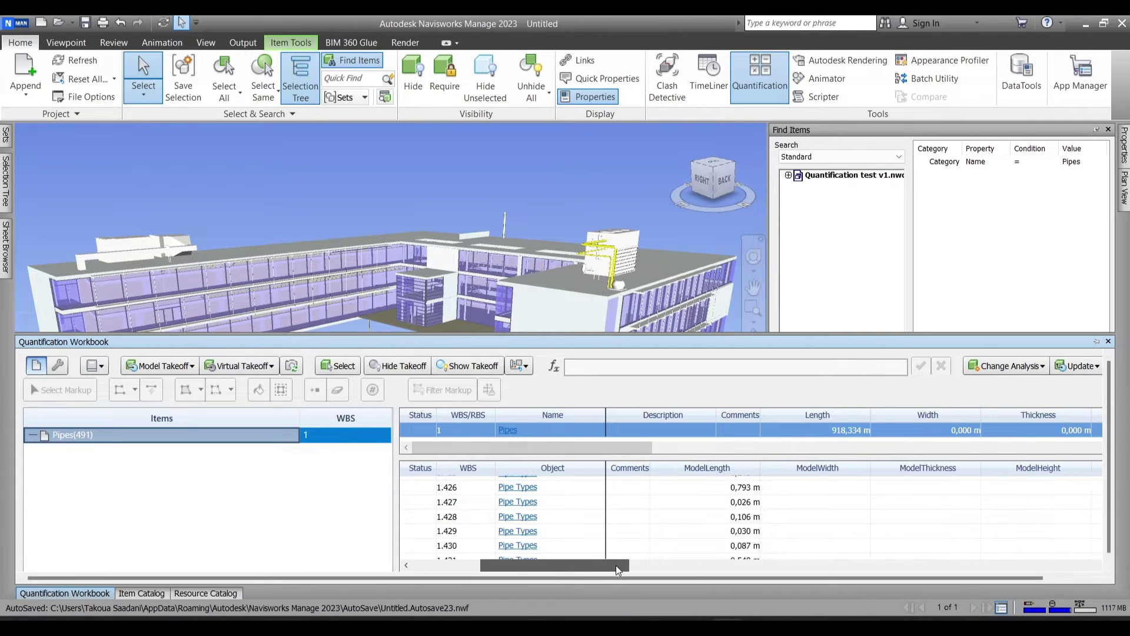
left_click(1080, 367)
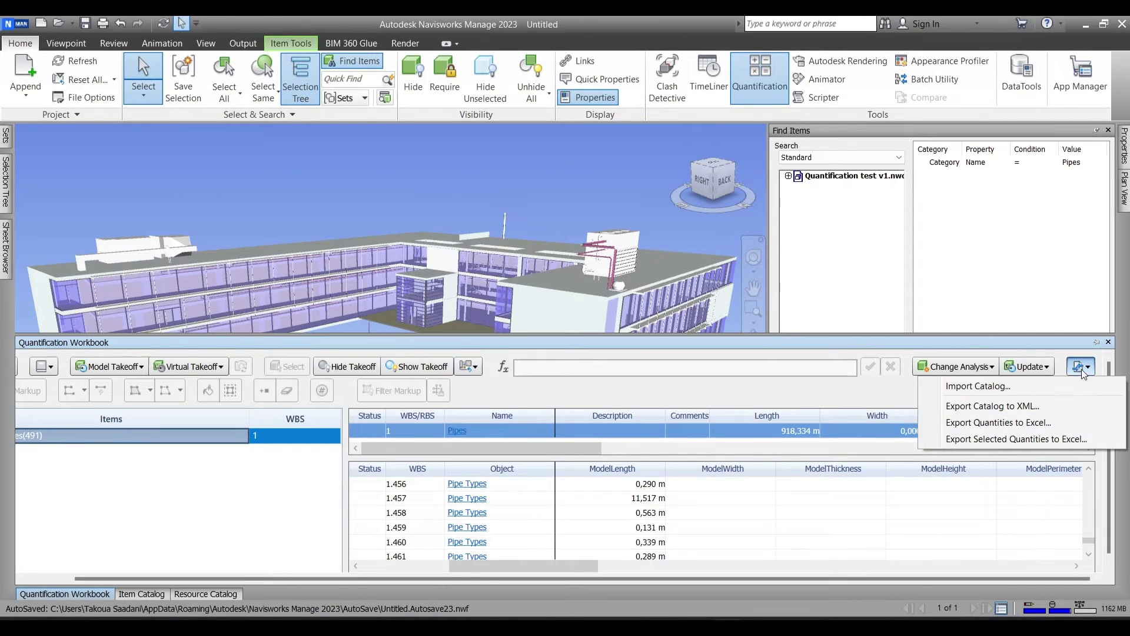
Step: Export the pipe quantities to Excel as New Quantity Report pipes and open the file
left_click(1028, 422)
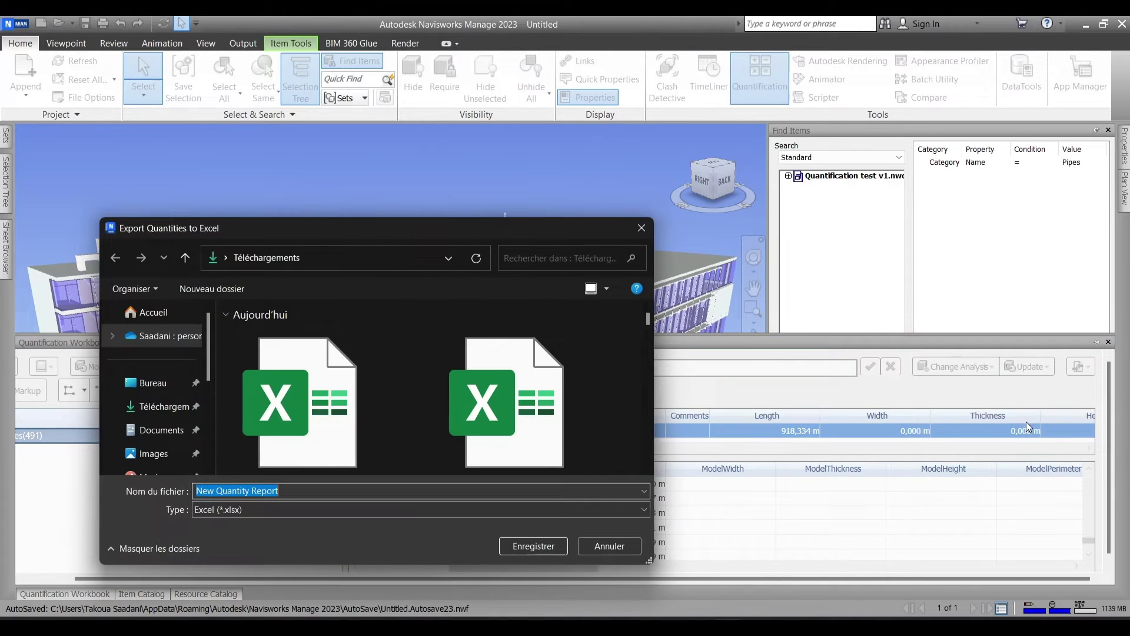
left_click(286, 491)
type("piop")
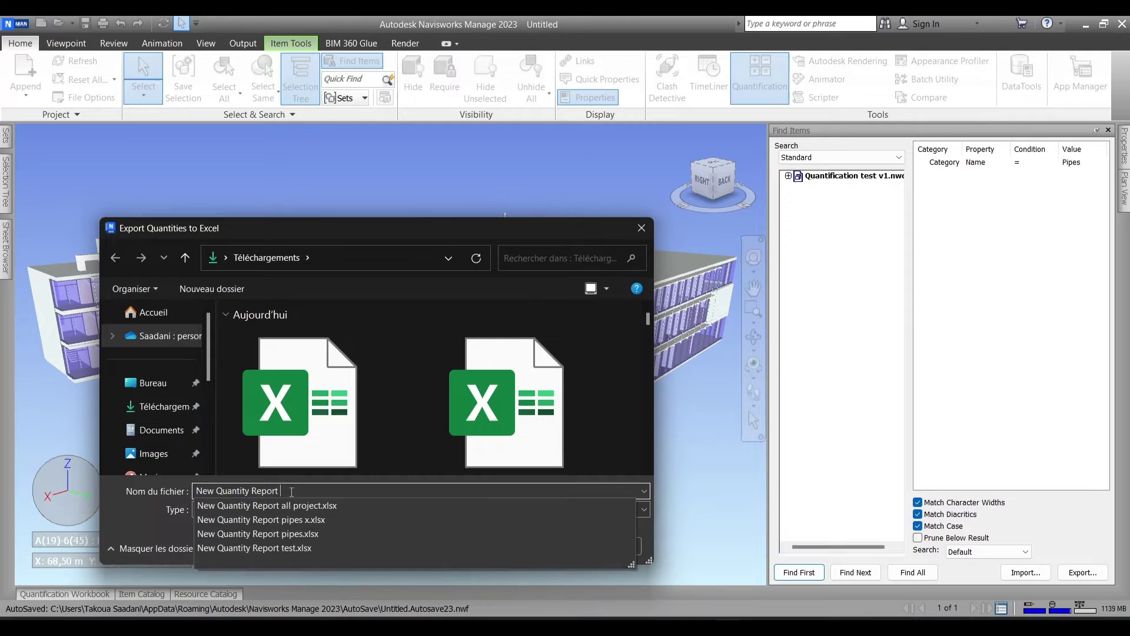
type("p")
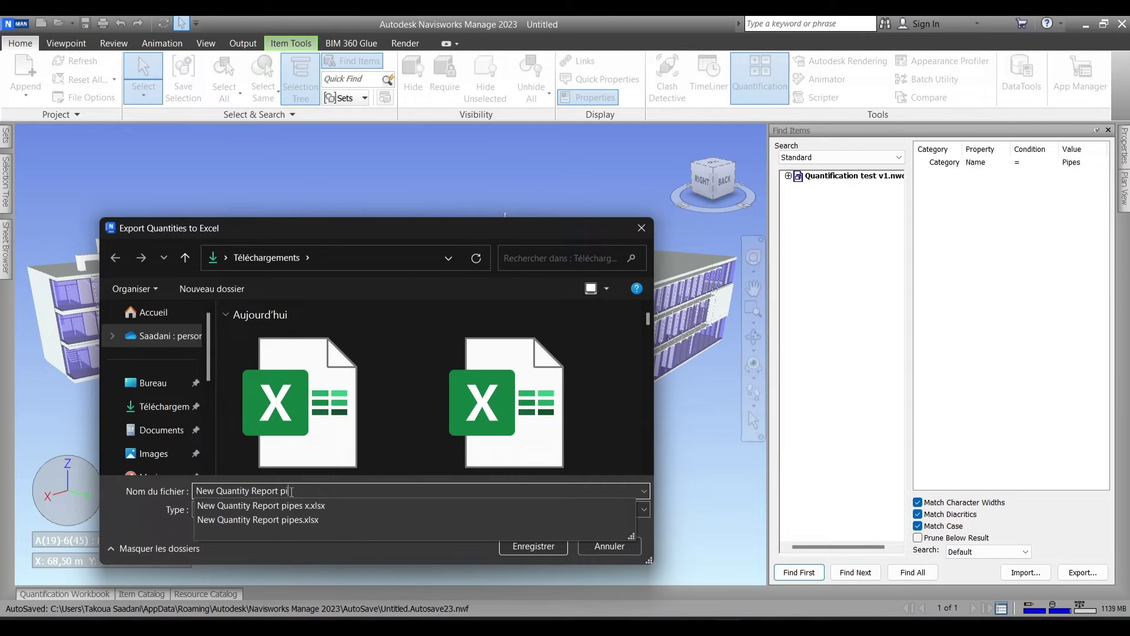
key("Return")
left_click(542, 379)
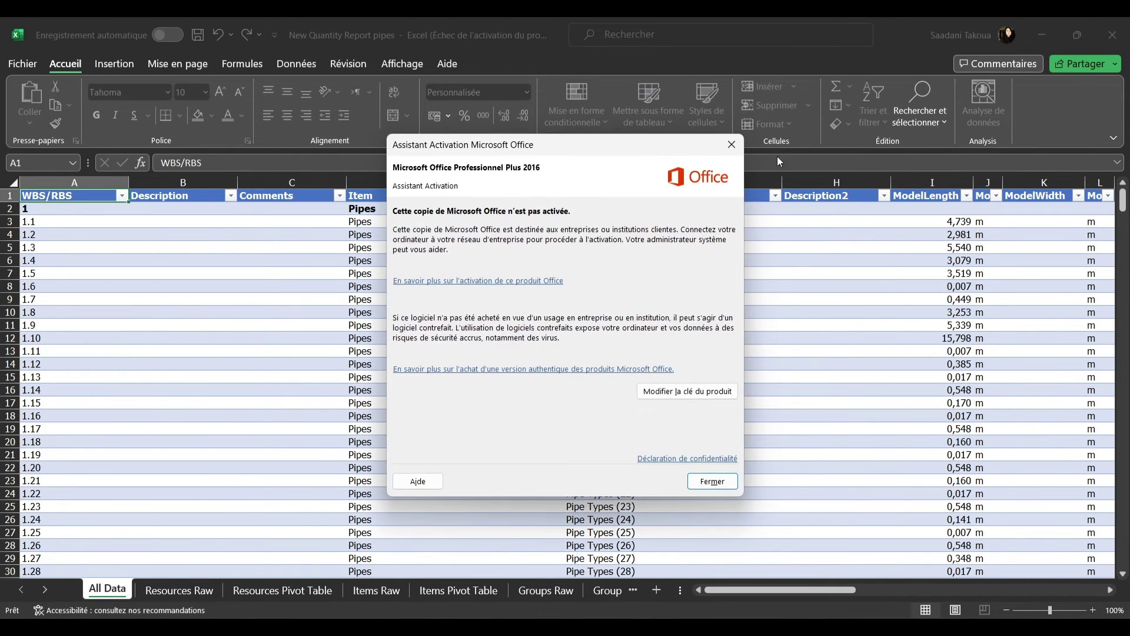
Step: Dismiss Excel's activation notice, scroll the pipe report's All Data sheet, then close Excel
left_click(732, 144)
scroll(249, 351, "down", 3)
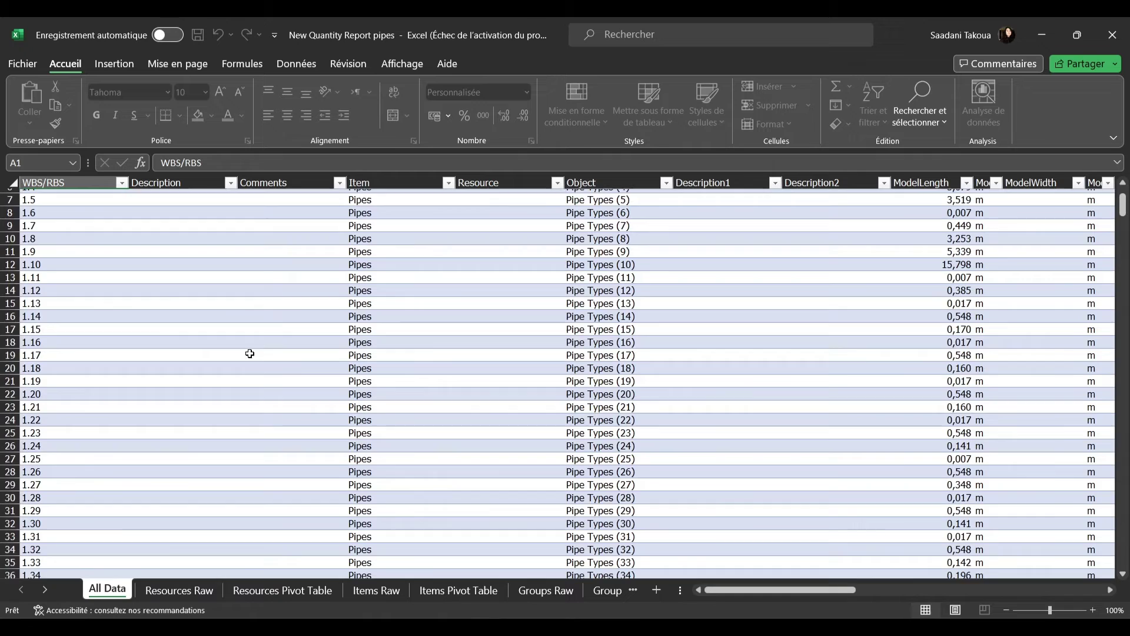
scroll(662, 572, "up", 2)
left_click_drag(706, 590, 857, 580)
left_click(1122, 26)
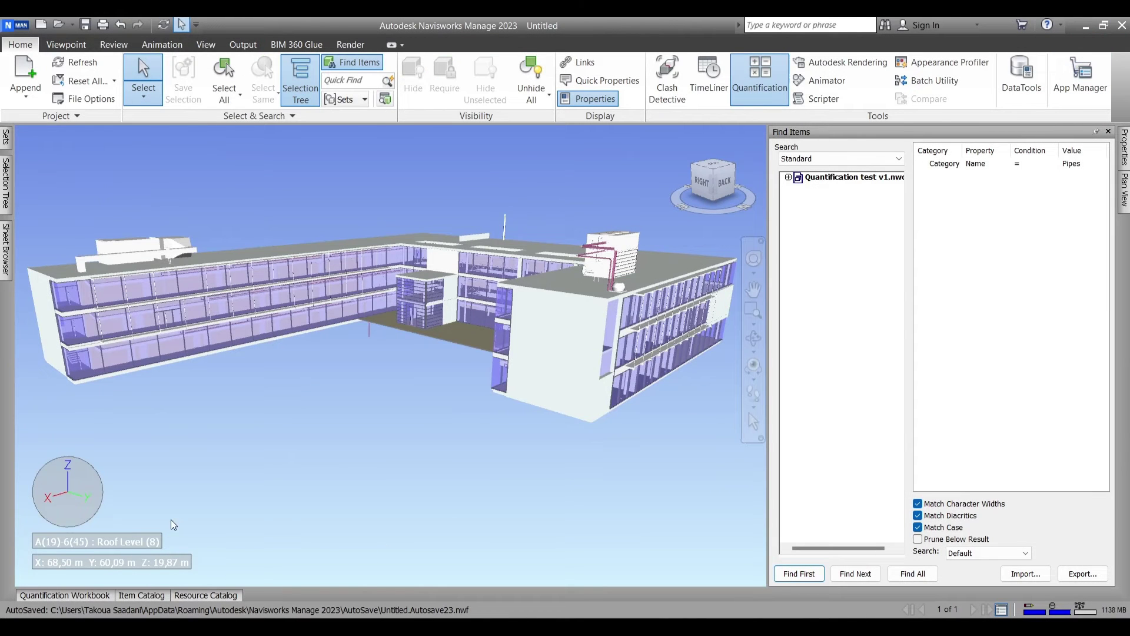
Step: Show the Item Catalog for the Pipes item and enlarge its panel
left_click(83, 593)
left_click_drag(587, 559, 556, 574)
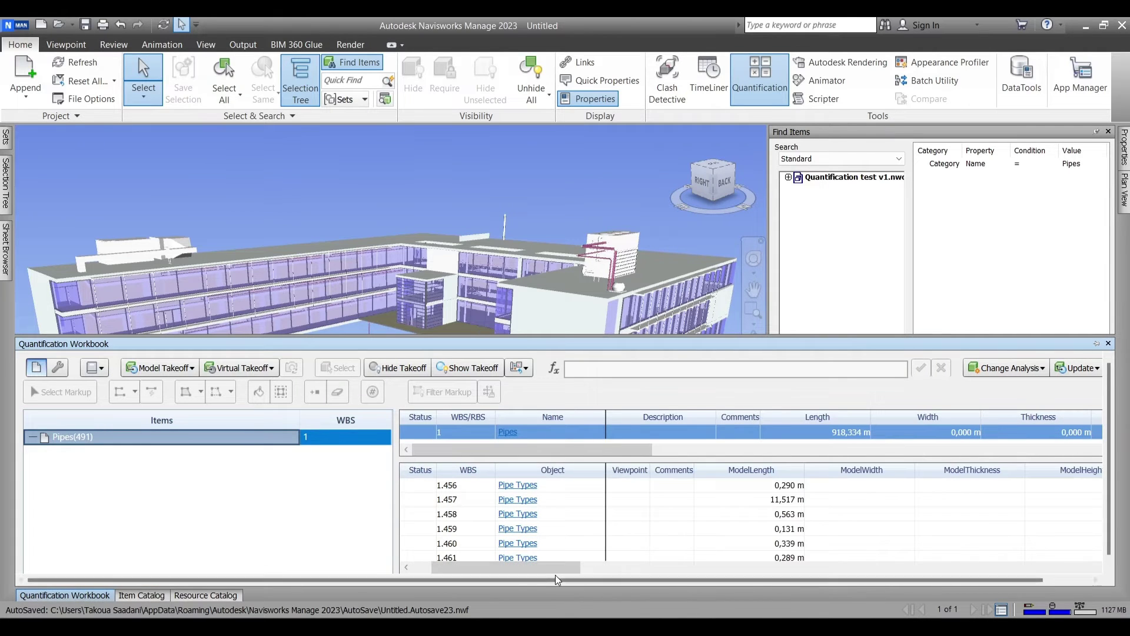
left_click(154, 595)
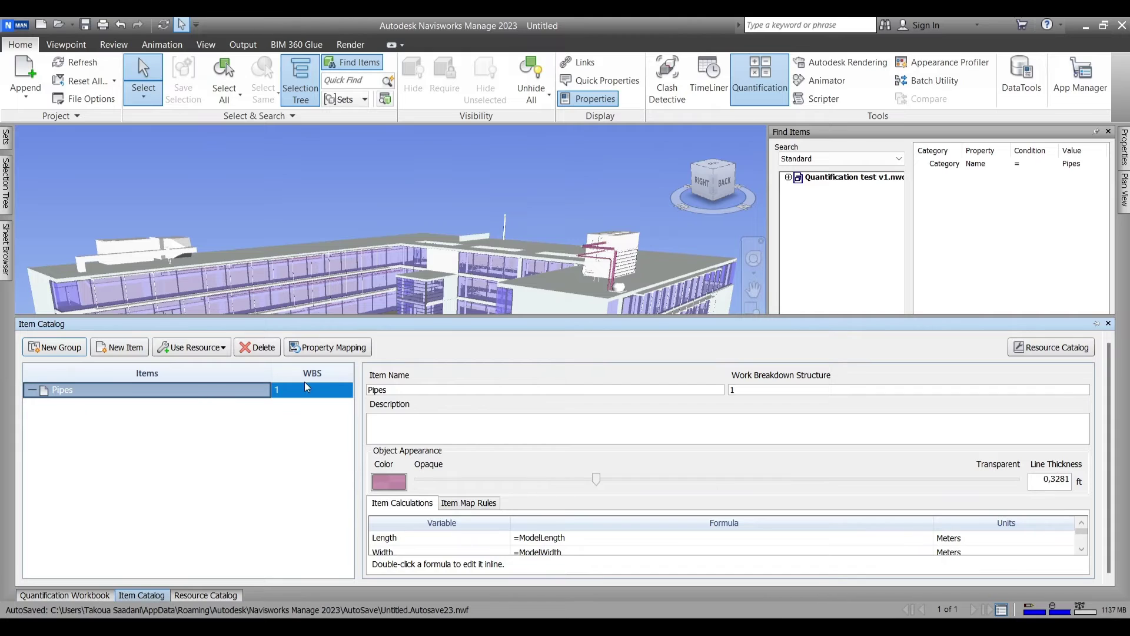
scroll(565, 546, "down", 3)
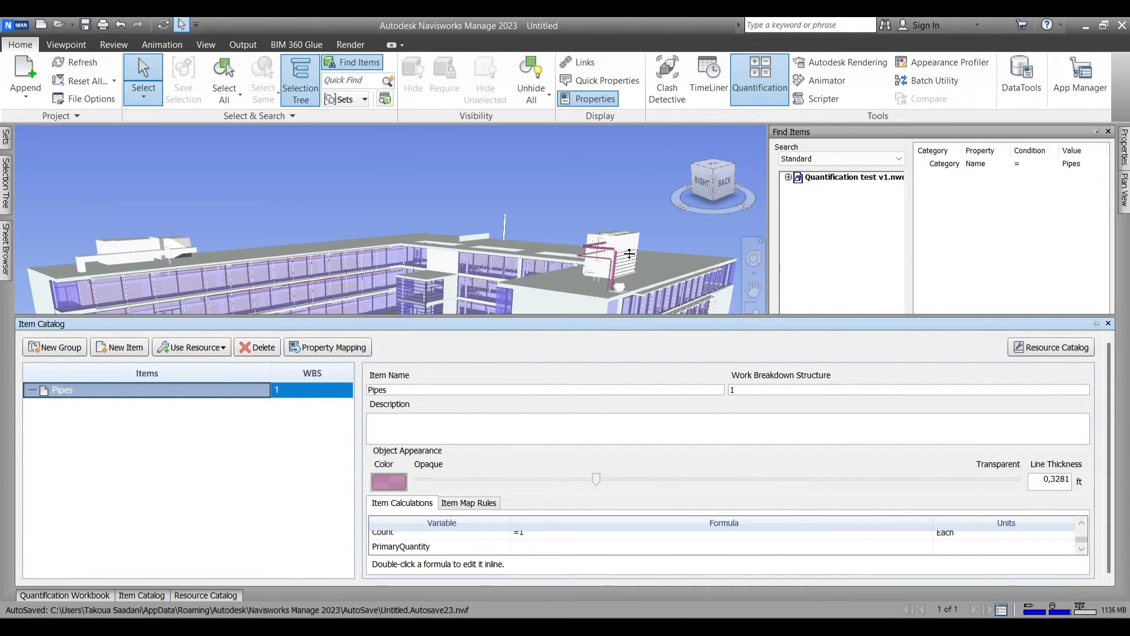
left_click_drag(629, 254, 629, 254)
scroll(712, 499, "up", 3)
Step: Try Millimeters, Kilometers and Centimeters for the Length units, then set them back to Meters
left_click(453, 475)
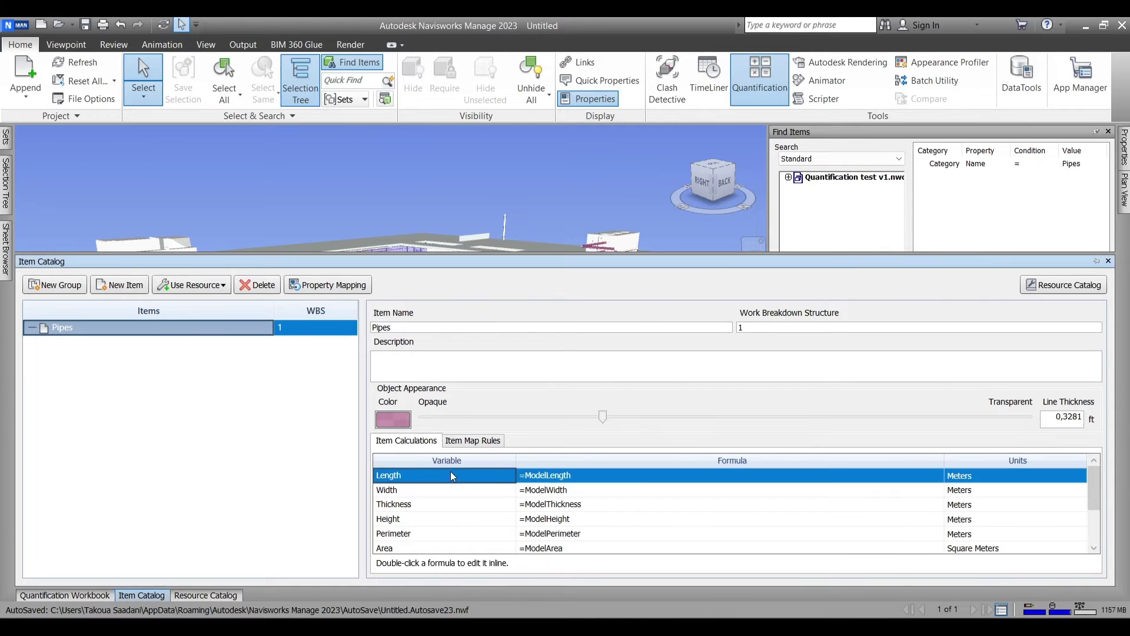
left_click(997, 478)
left_click(1079, 476)
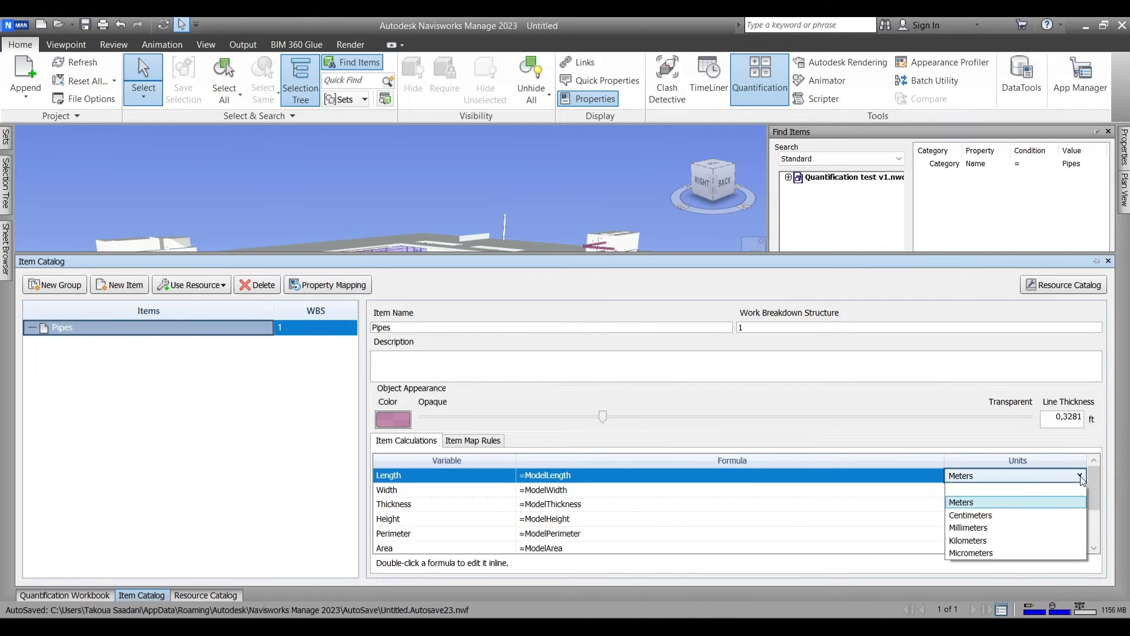
left_click(985, 525)
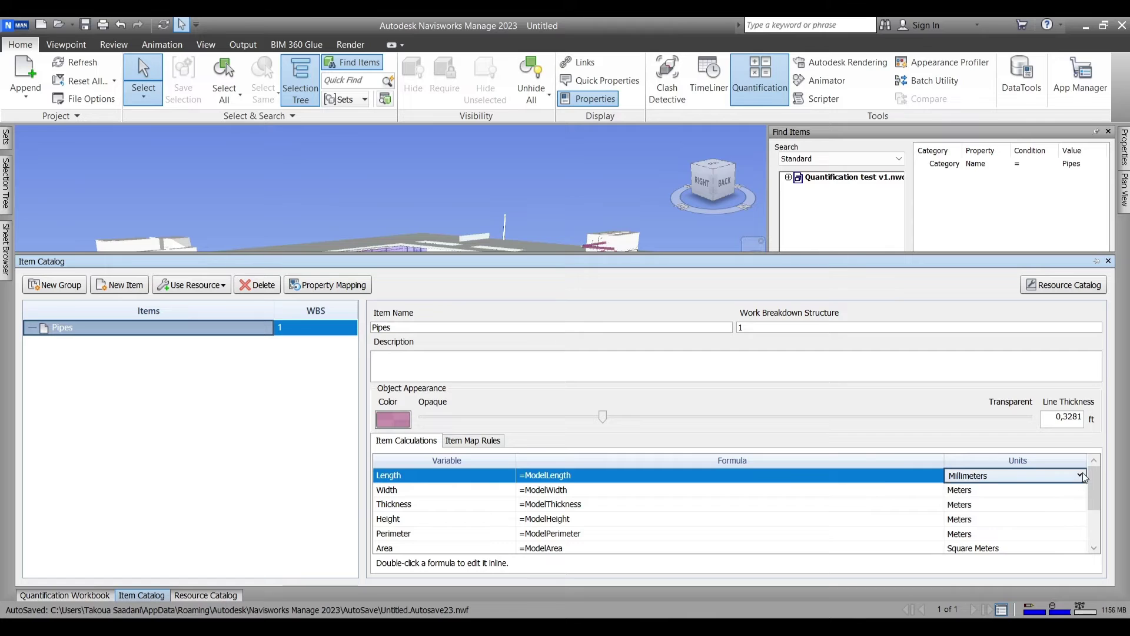
left_click(1081, 475)
left_click(1009, 539)
left_click(1079, 476)
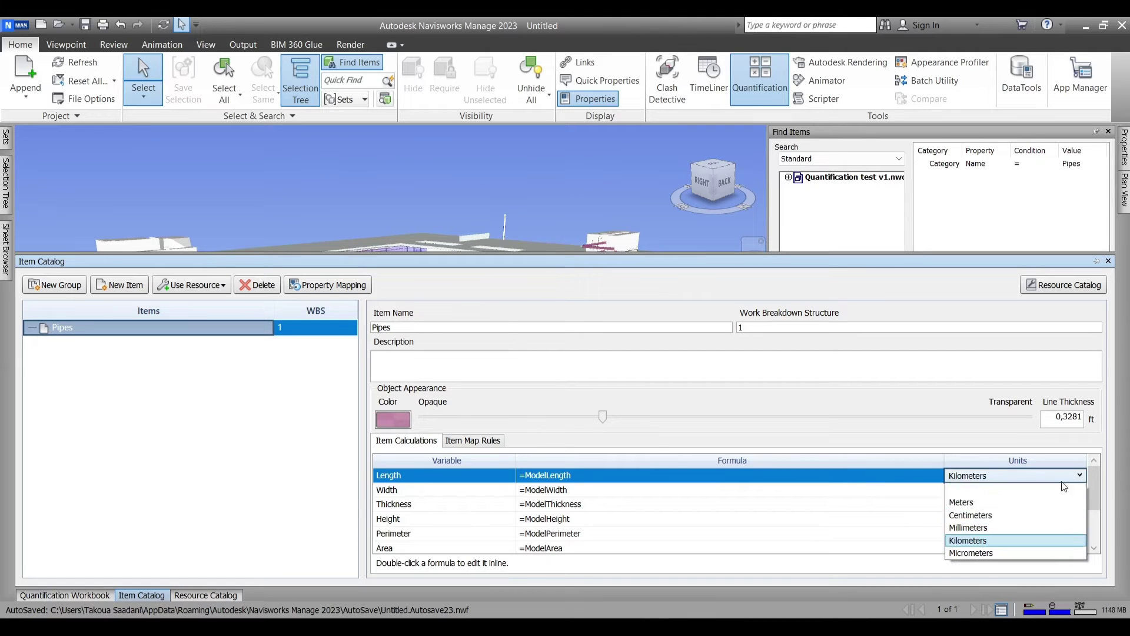
left_click(983, 514)
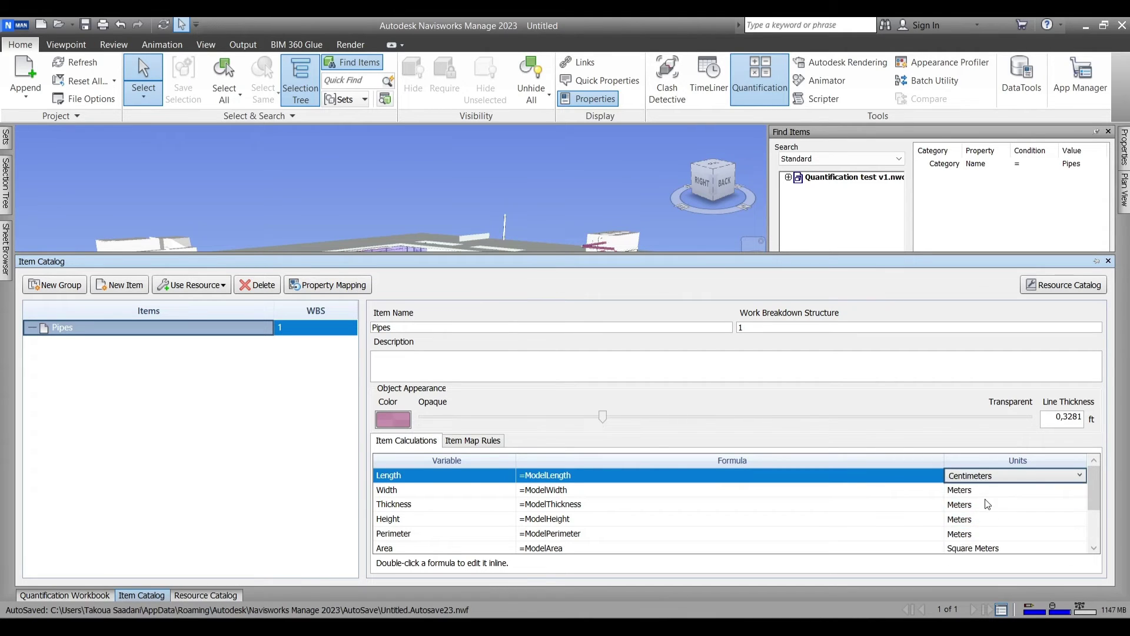
left_click(1080, 475)
left_click(1024, 502)
left_click(667, 478)
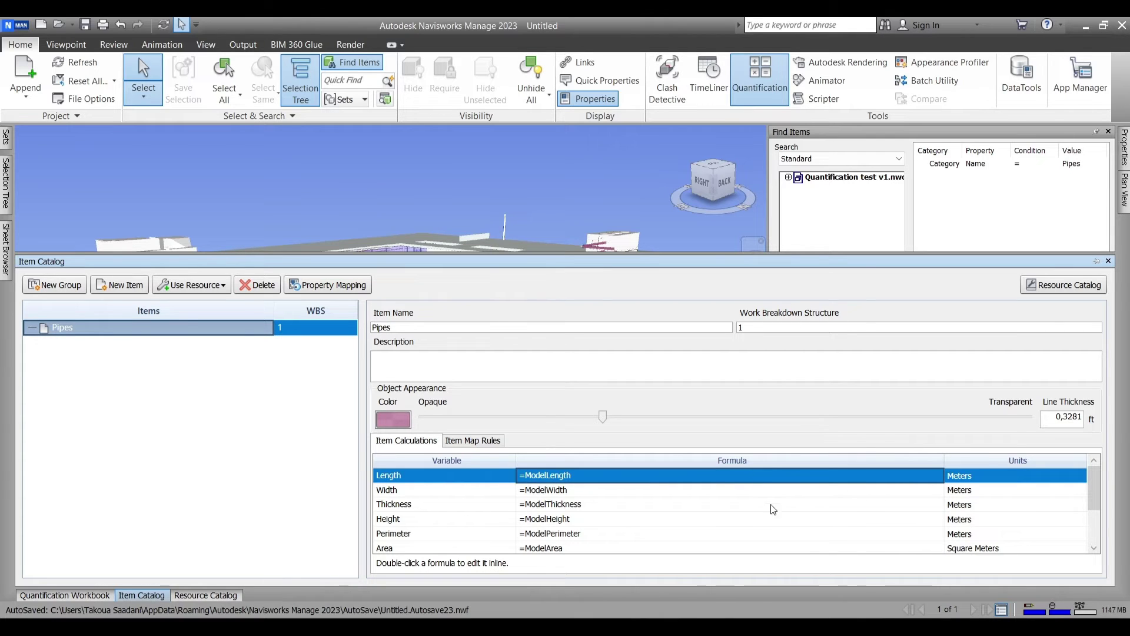
Step: Inspect the Volume (=ModelVolume) and Weight formulas without changing them
scroll(464, 527, "down", 2)
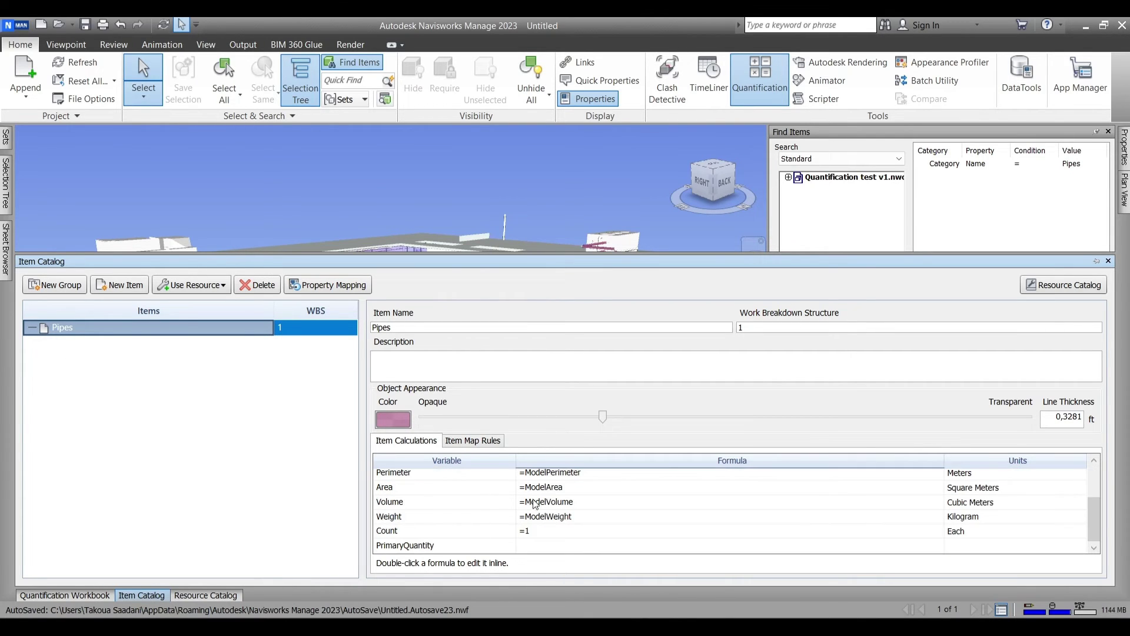
left_click(556, 503)
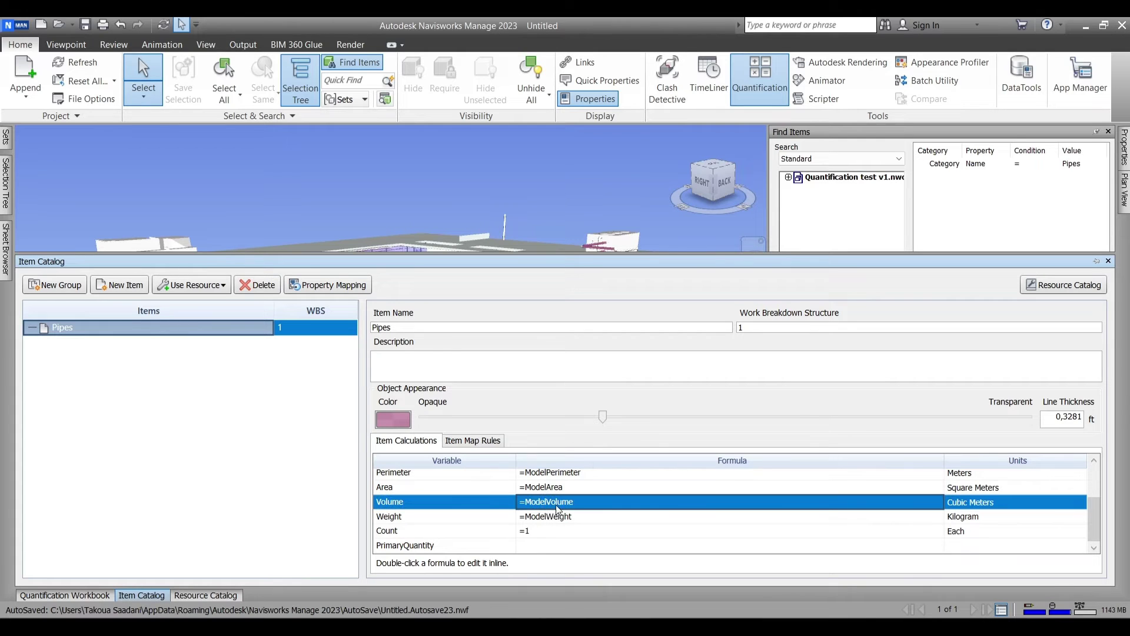
double_click(575, 504)
double_click(575, 504)
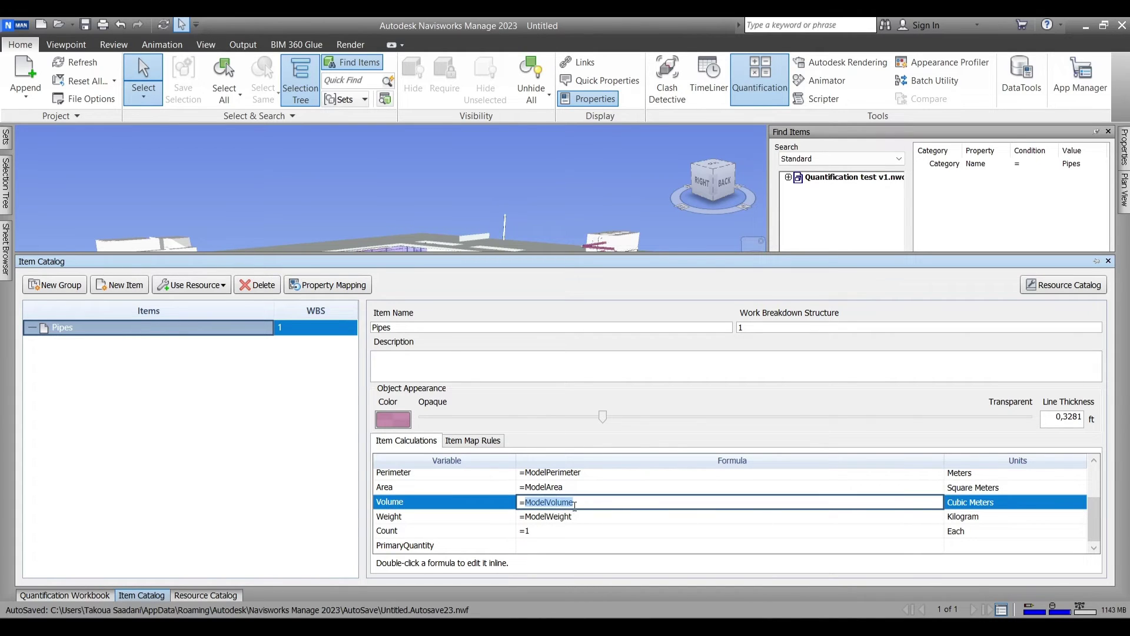
left_click(629, 524)
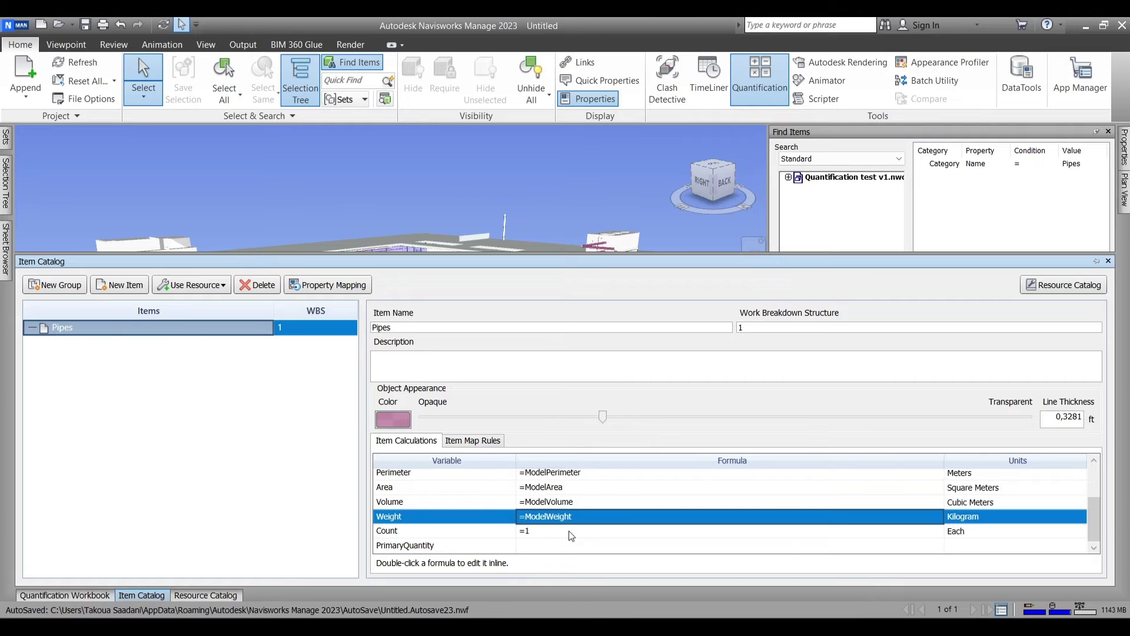
double_click(581, 523)
left_click(581, 530)
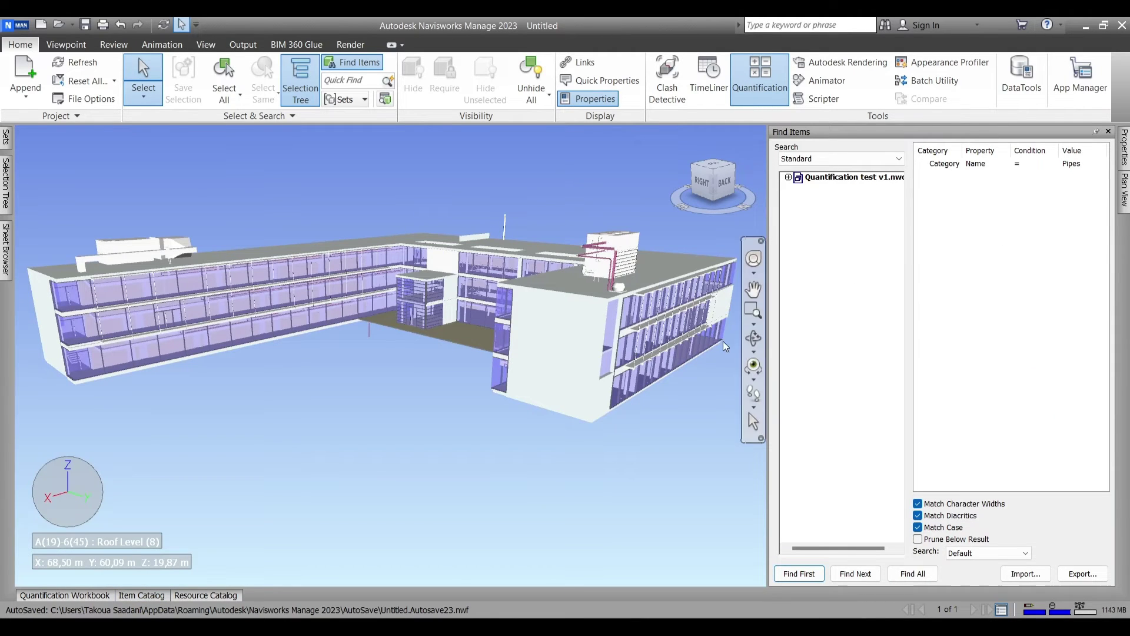
Step: Close the Find Items panel and select the rooftop pipe
scroll(610, 227, "up", 2)
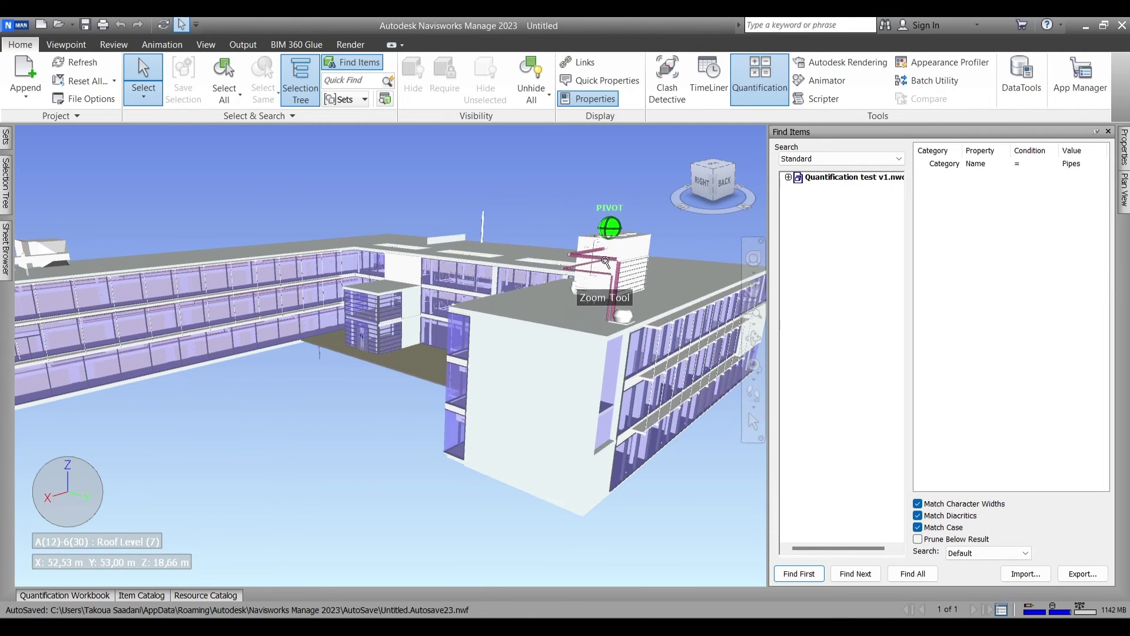
left_click(611, 262)
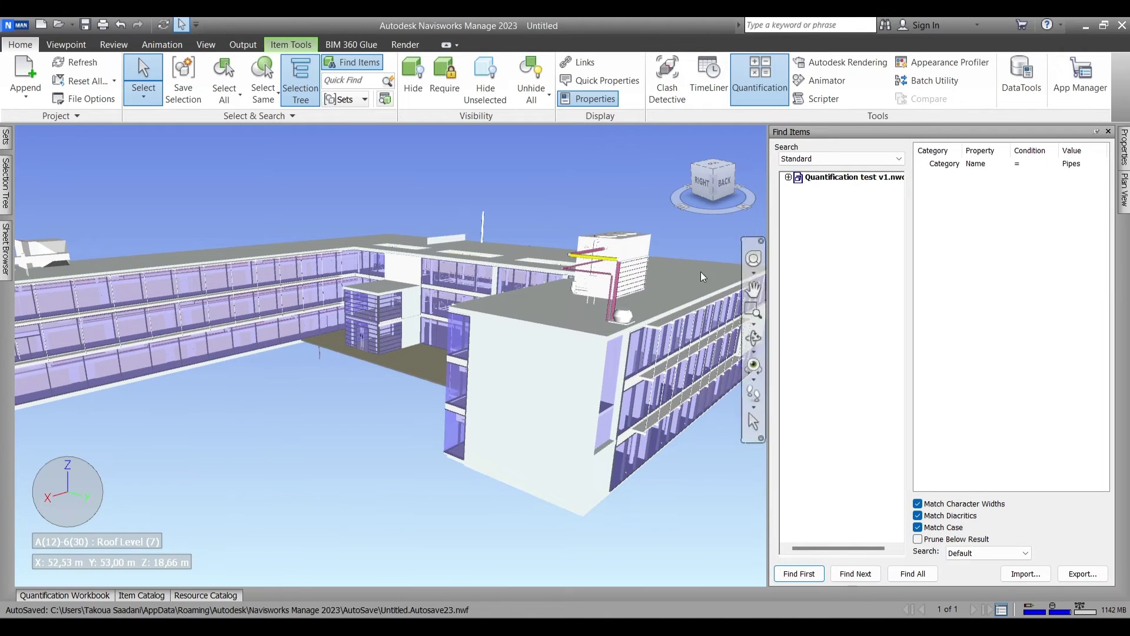
mouse_move(1124, 150)
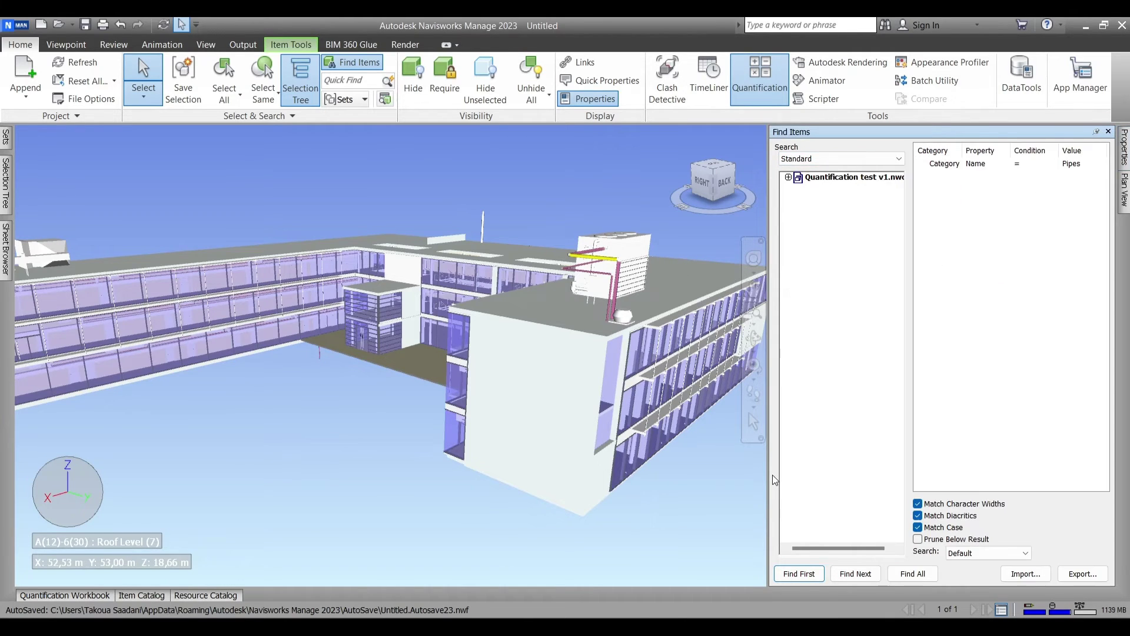
left_click(1108, 133)
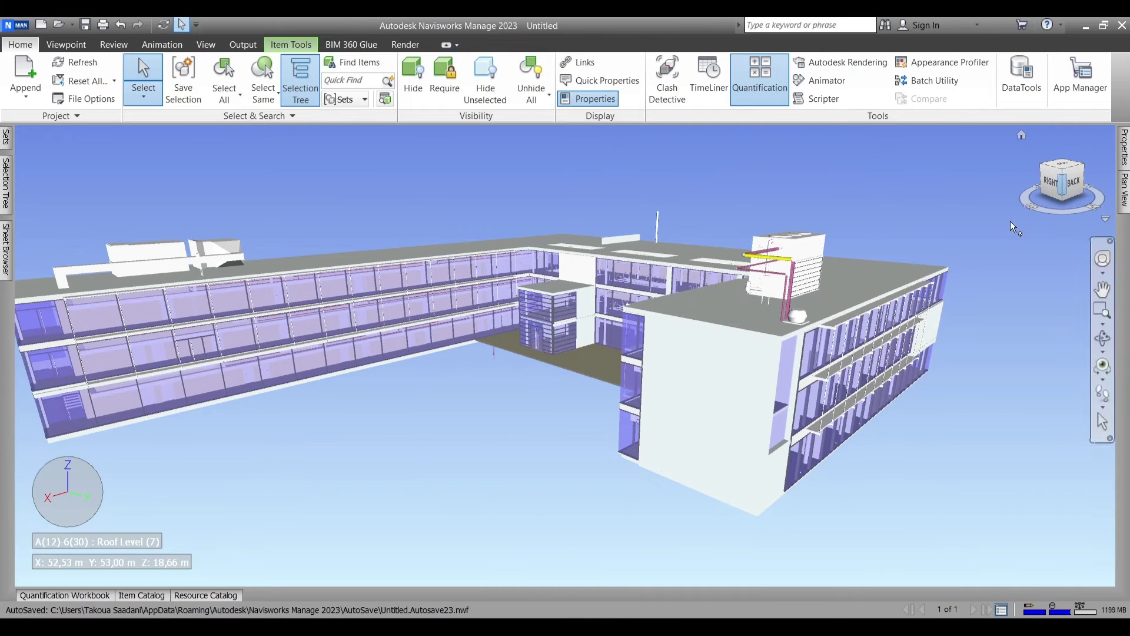
left_click(543, 434)
scroll(780, 259, "up", 2)
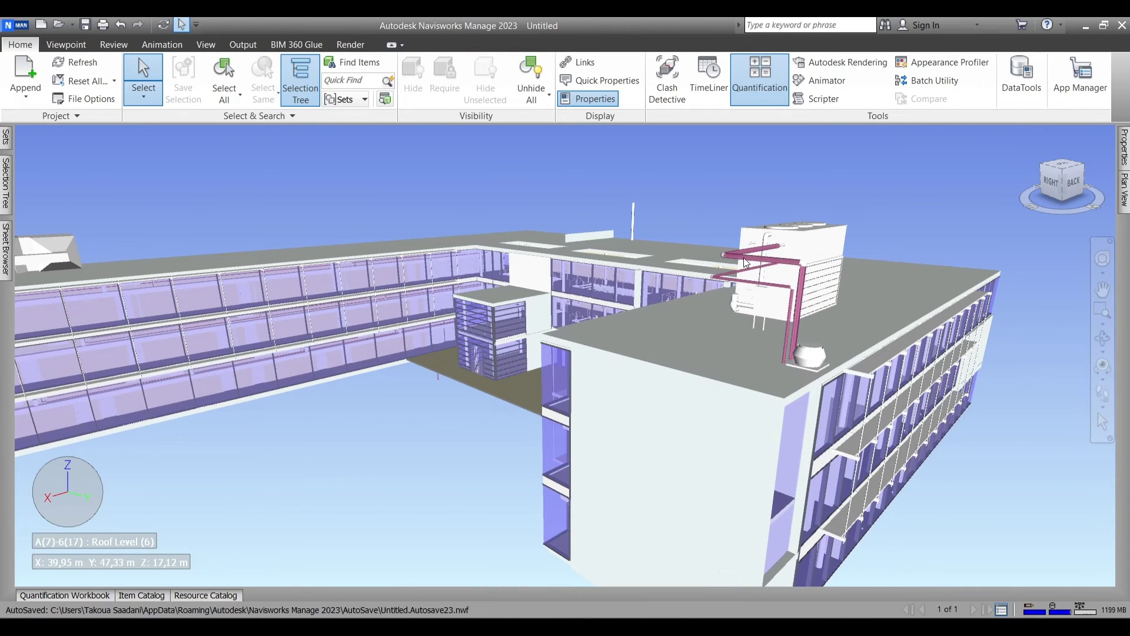
left_click(765, 259)
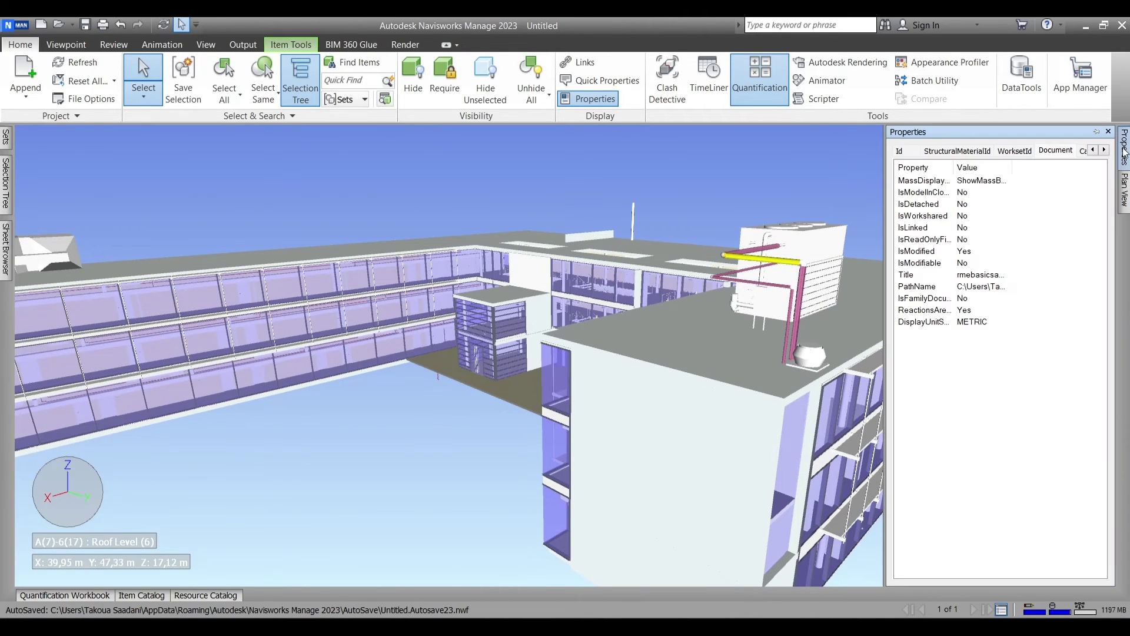
Step: Page forward and back through the rooftop pipe's property category tabs
left_click(1092, 150)
left_click(1092, 151)
left_click(1092, 150)
left_click(1092, 150)
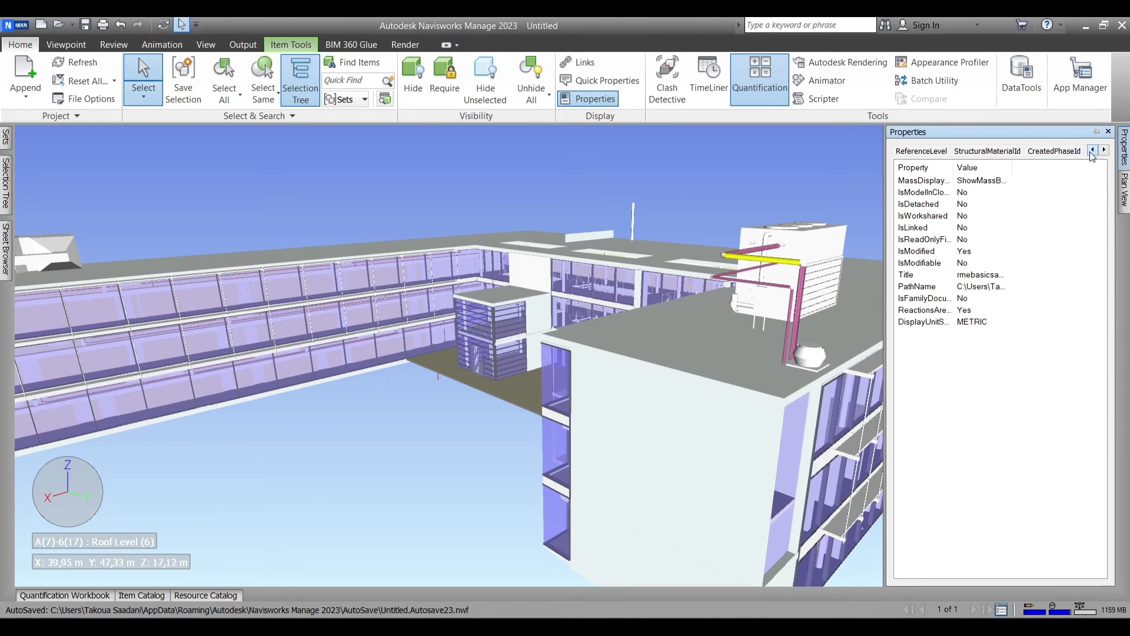
left_click(1093, 151)
left_click(1092, 150)
left_click(1092, 150)
left_click(1092, 150)
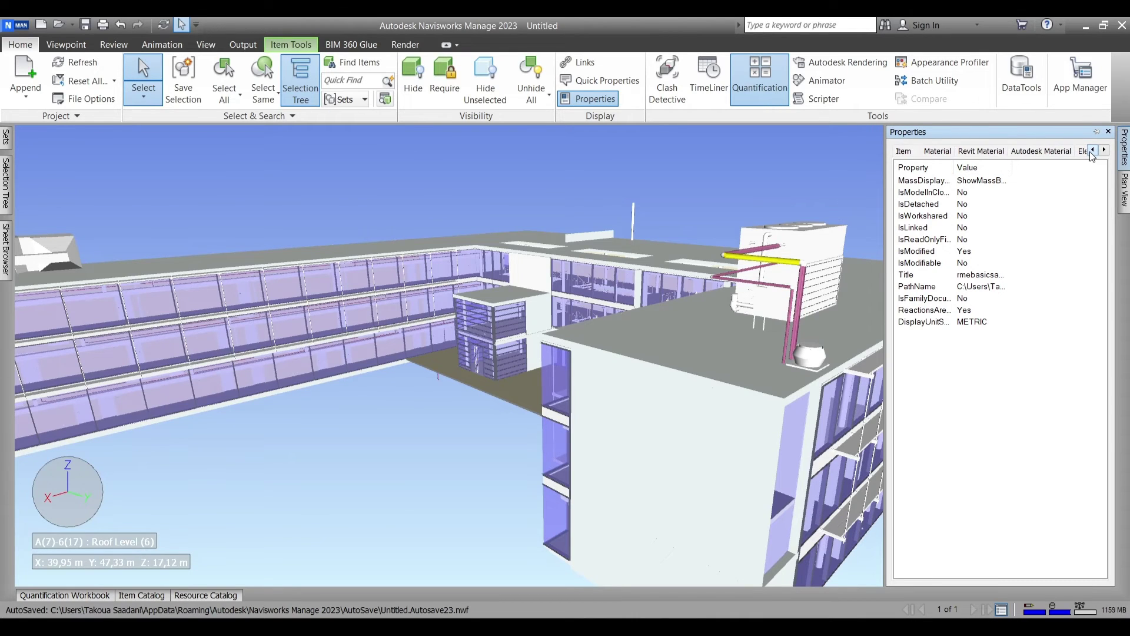
Step: View the pipe's Item, Copper material, Revit Material, Autodesk Material and Element properties, then deselect it
left_click(910, 152)
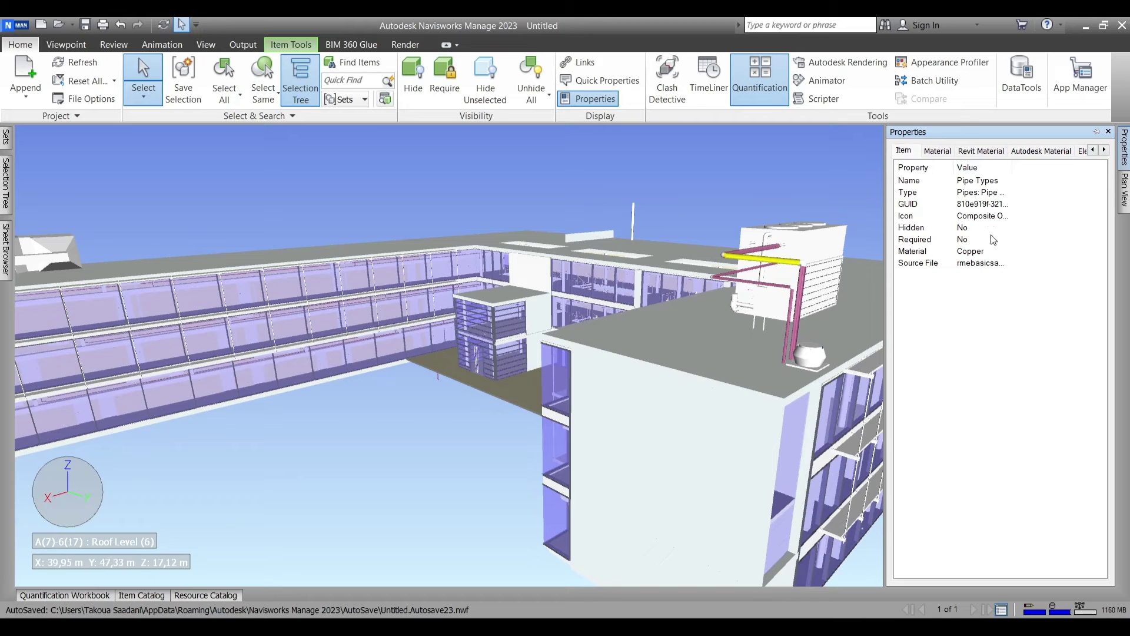
left_click(934, 152)
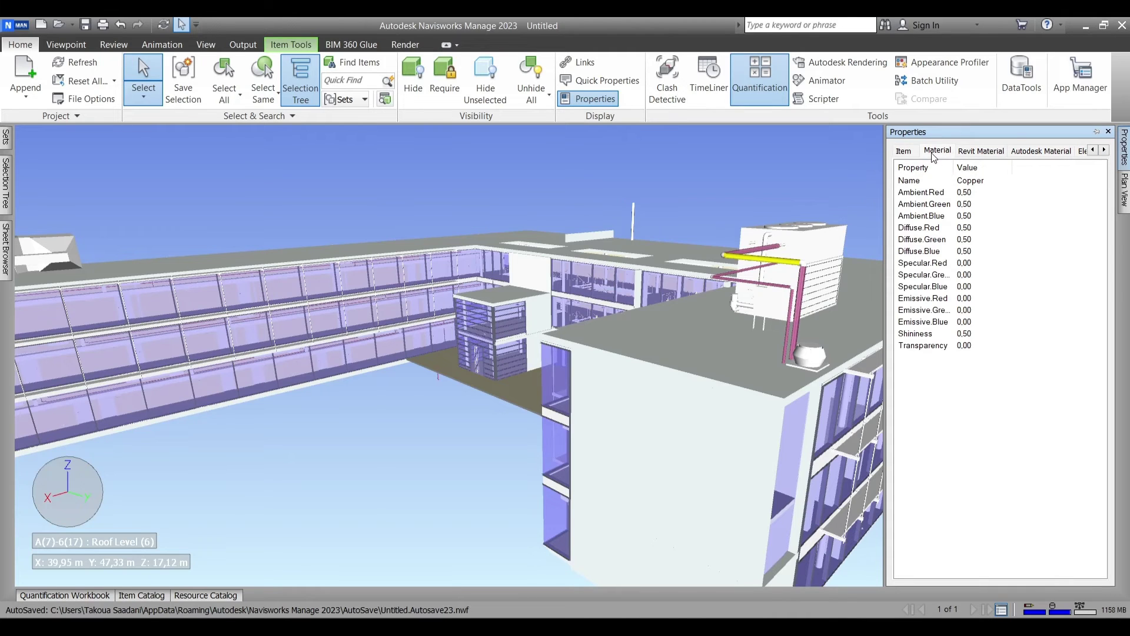
left_click(978, 152)
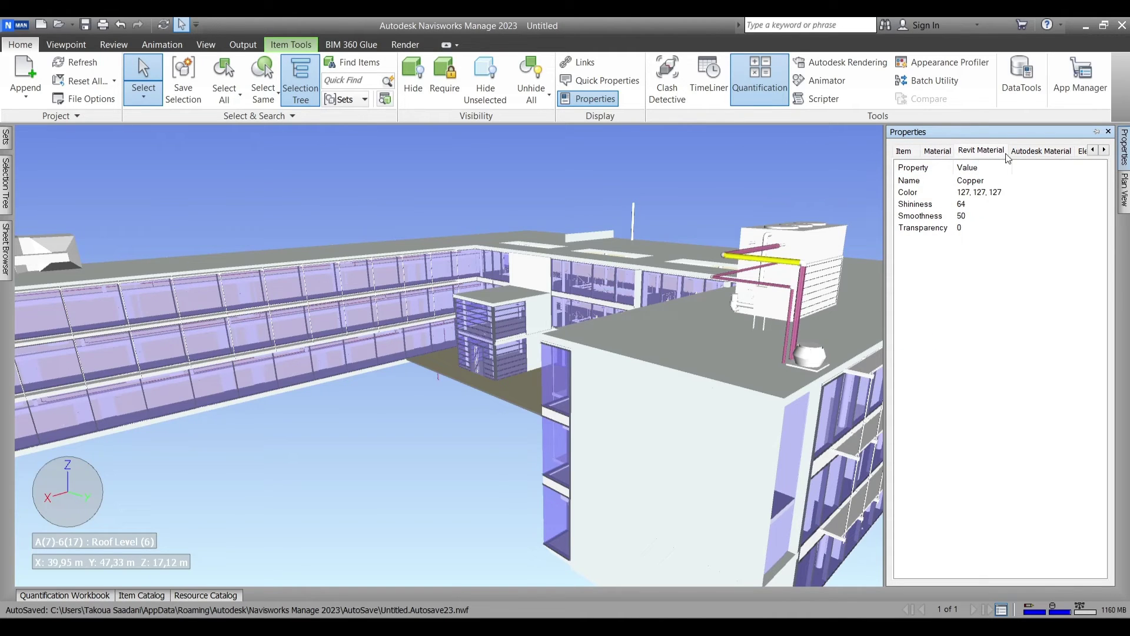
left_click(1028, 155)
left_click(1082, 152)
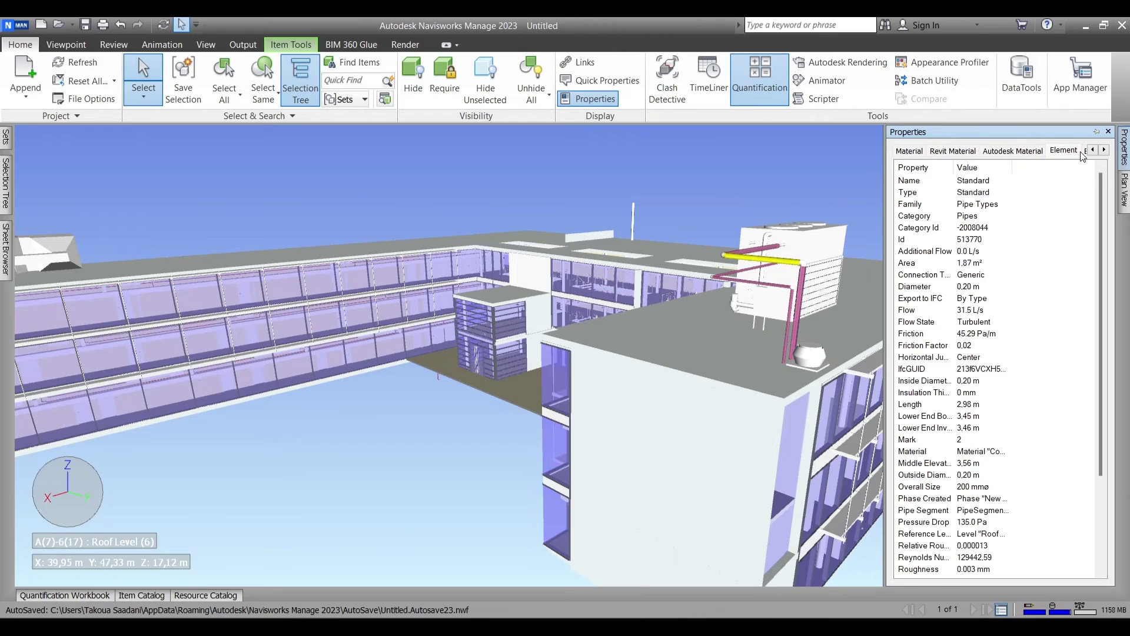
scroll(1036, 243, "down", 2)
scroll(1037, 243, "up", 2)
left_click(871, 168)
Step: Select the Pipes catalog item, open Property Mapping and add a new mapping row
scroll(810, 220, "down", 4)
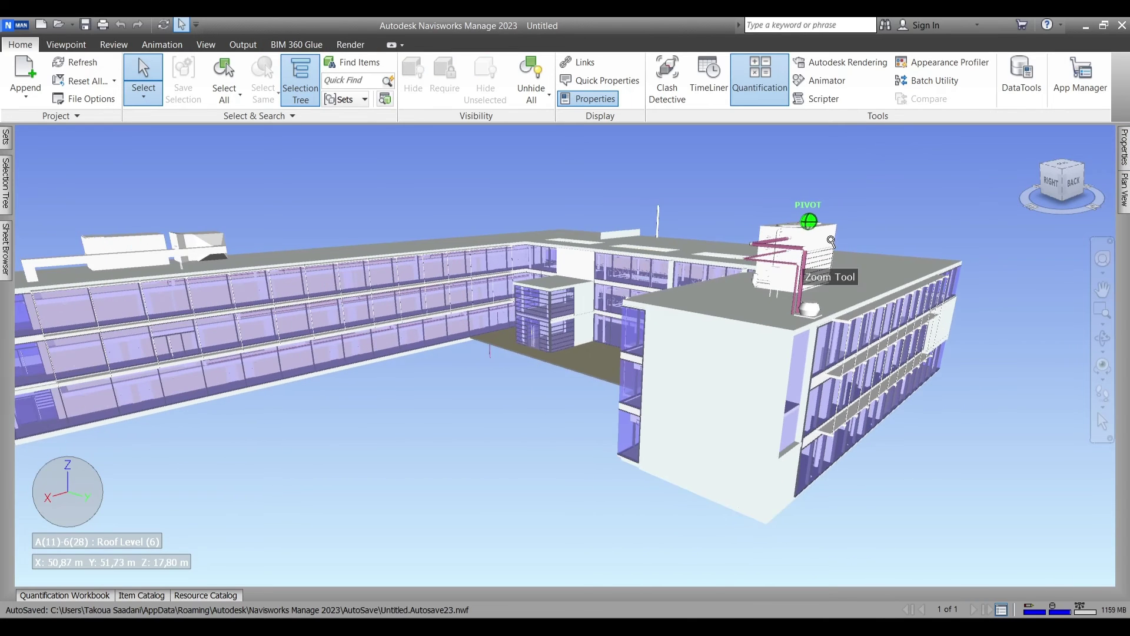
left_click(146, 596)
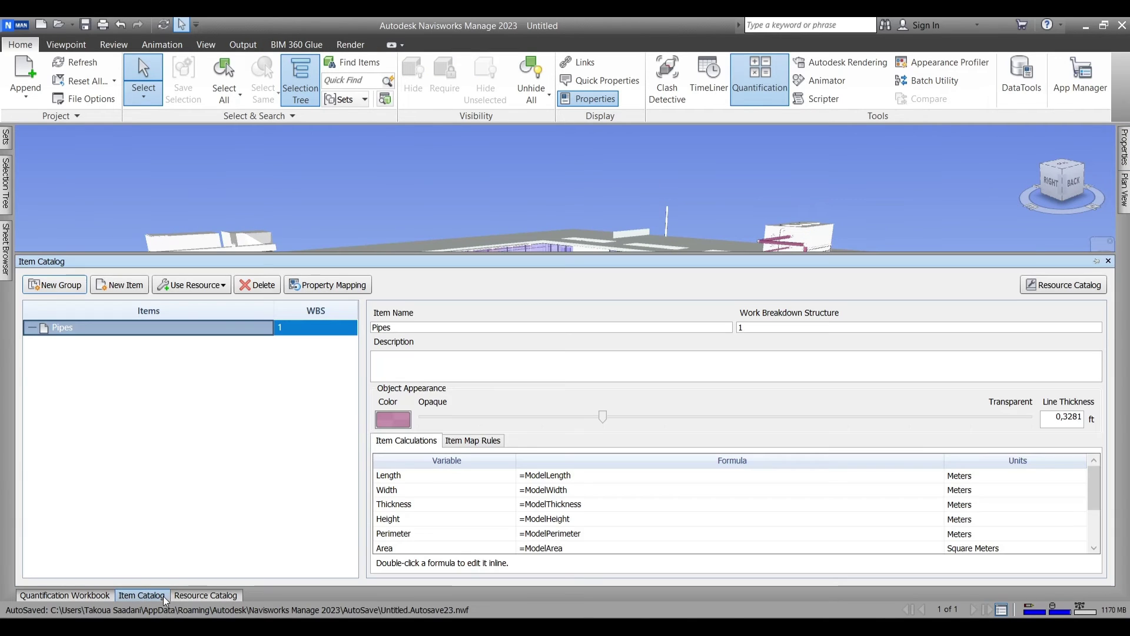
left_click(194, 329)
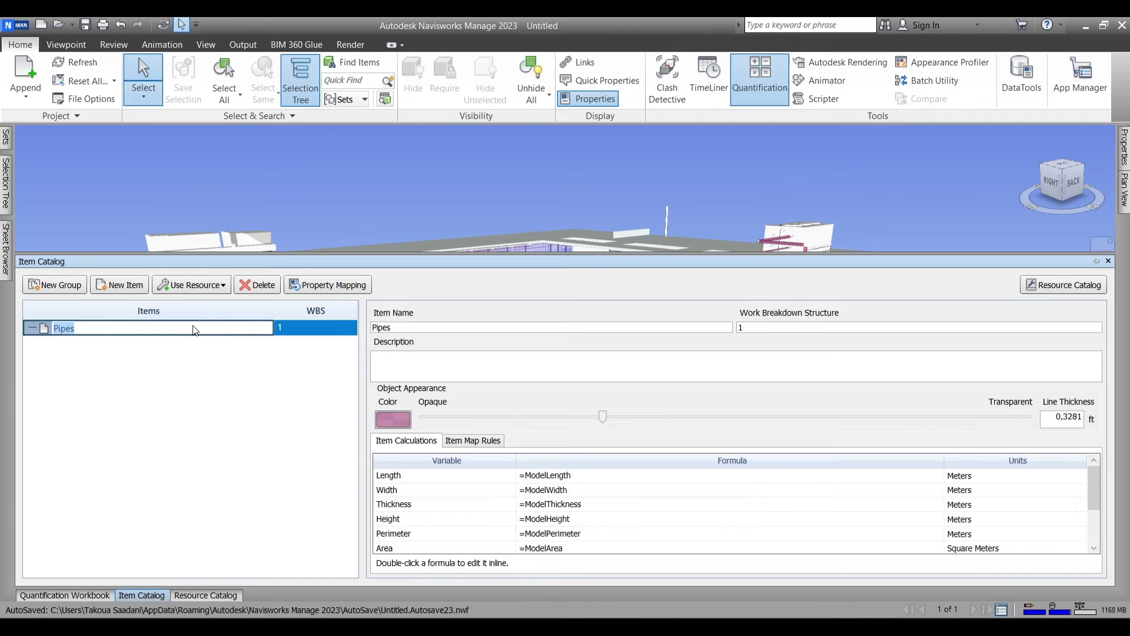
left_click(317, 313)
left_click(268, 331)
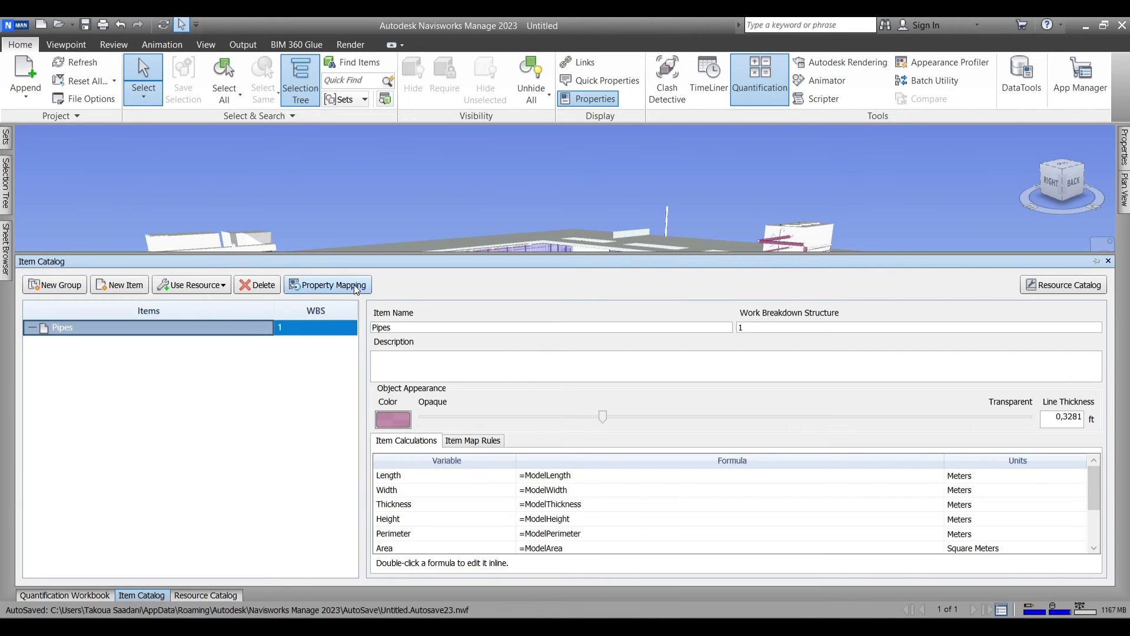
left_click(327, 285)
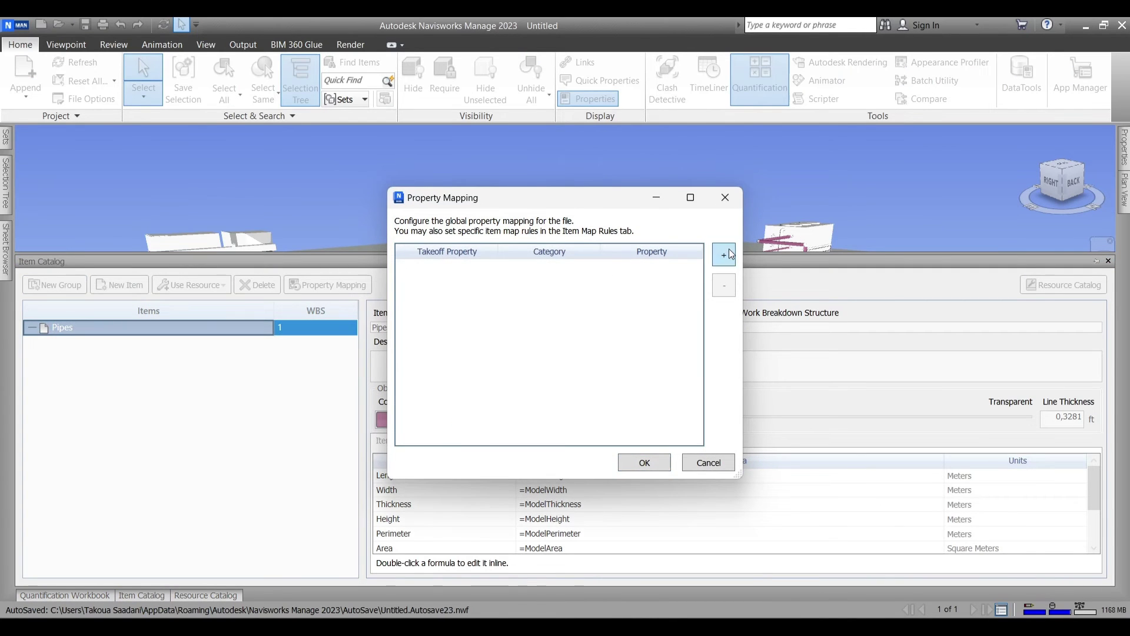
left_click(724, 254)
left_click(479, 266)
Step: Map the ModelLength takeoff property to the Element category's Length property
left_click(488, 270)
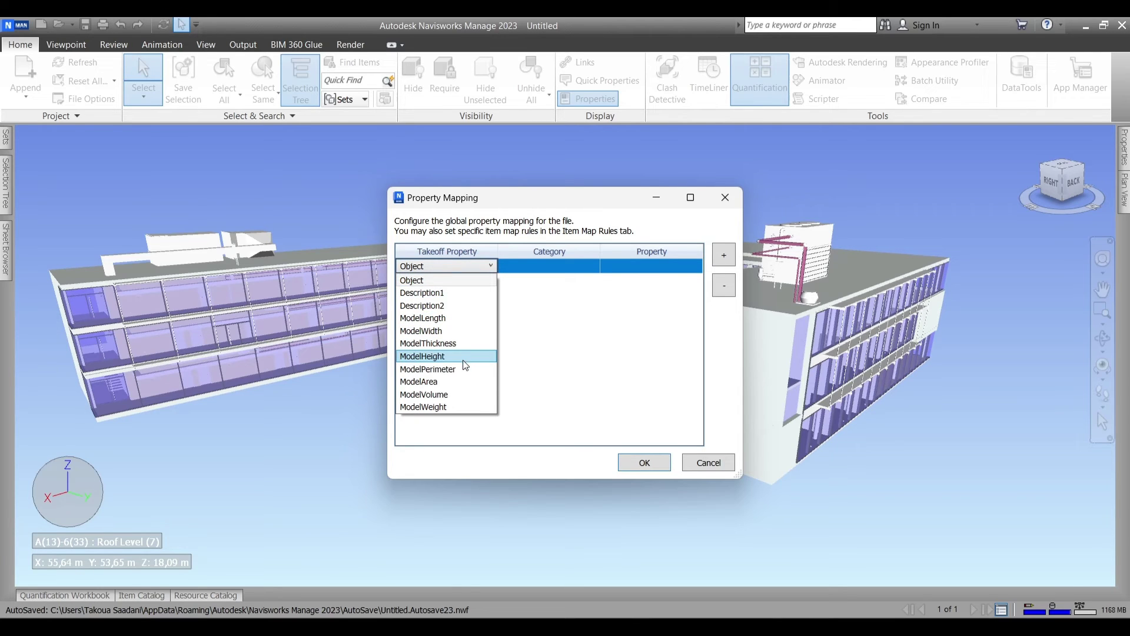
left_click(442, 319)
left_click(546, 272)
left_click(590, 269)
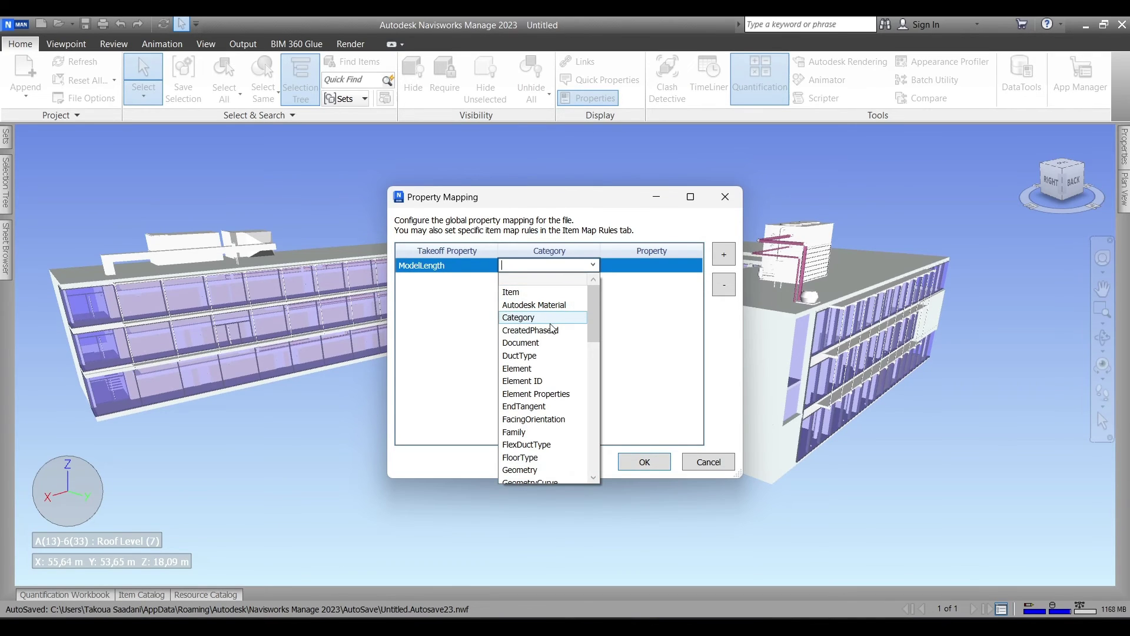
left_click(550, 369)
left_click(689, 270)
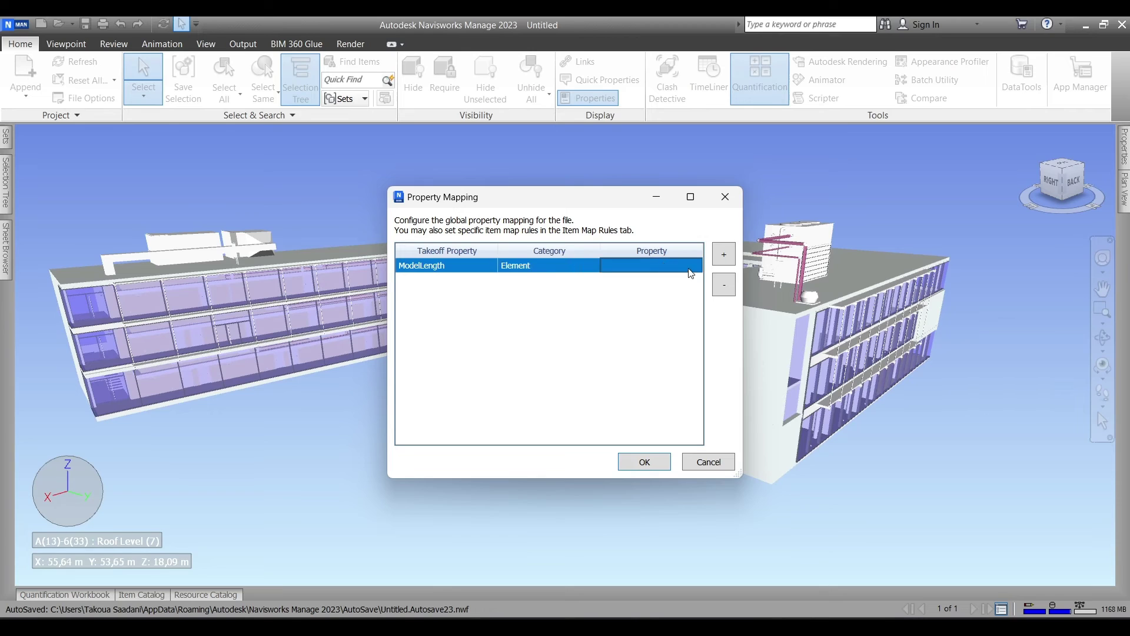
left_click(695, 265)
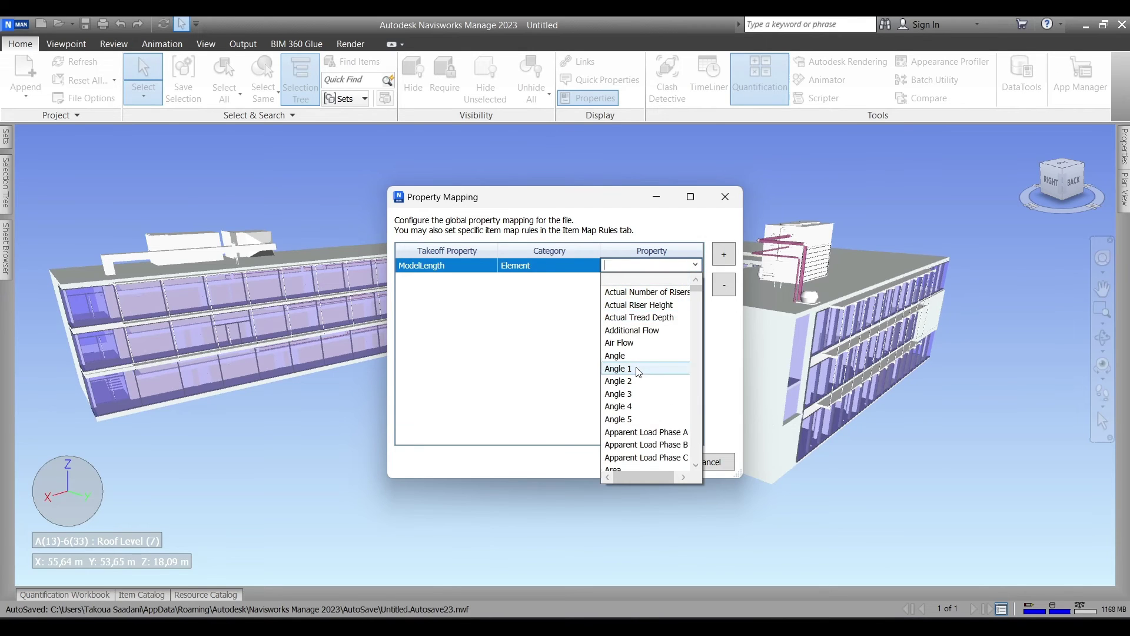
scroll(641, 433, "down", 20)
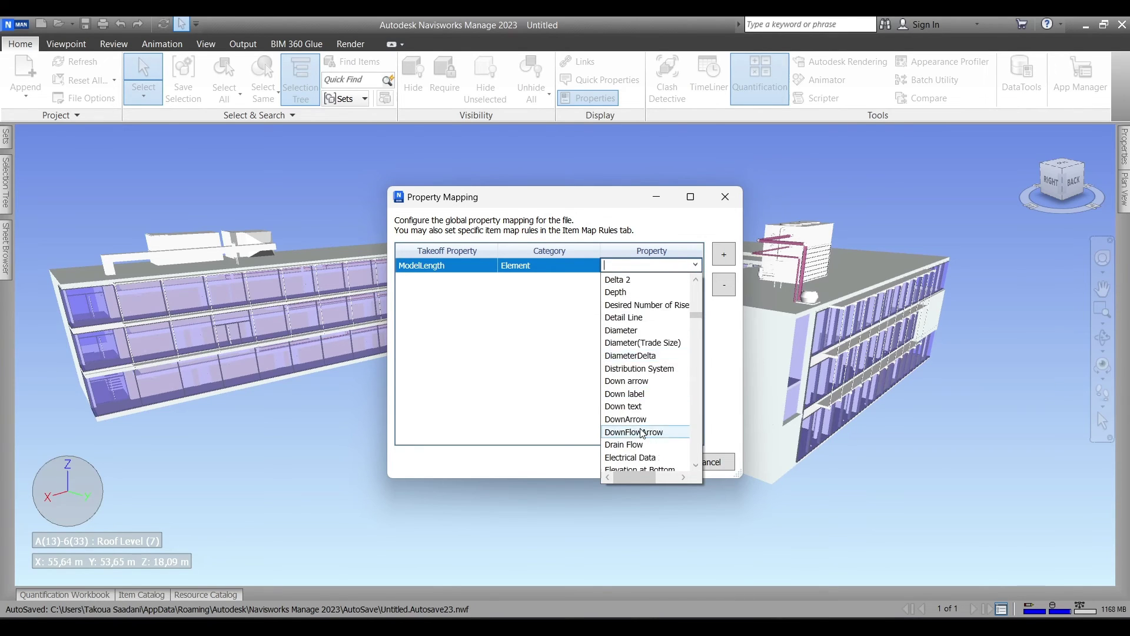
scroll(641, 433, "down", 20)
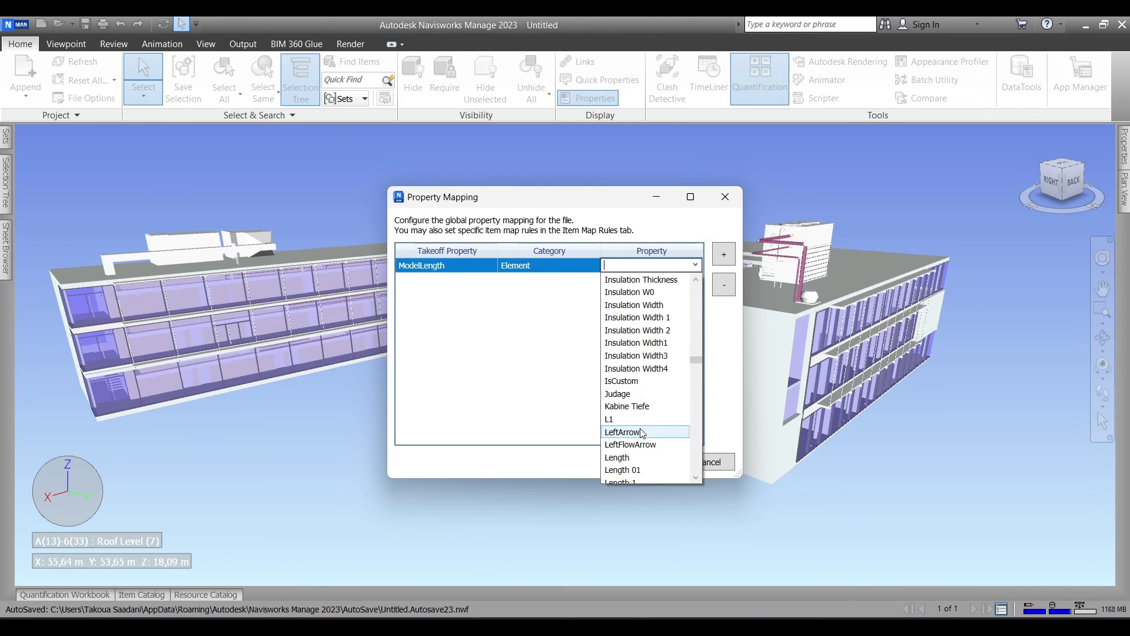
left_click(633, 304)
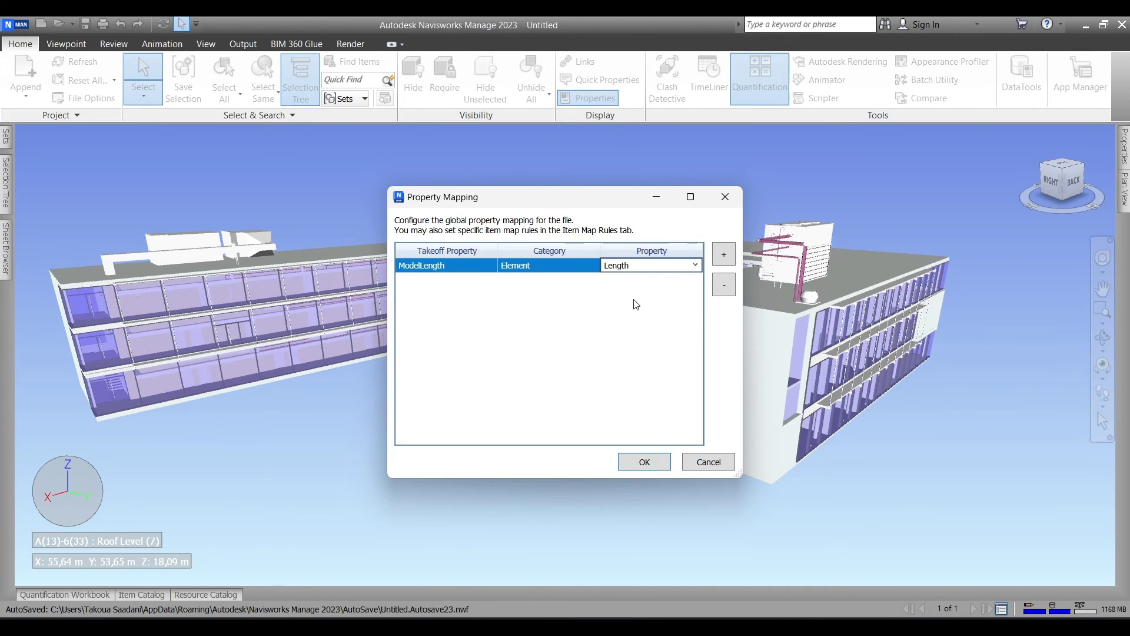
left_click(673, 435)
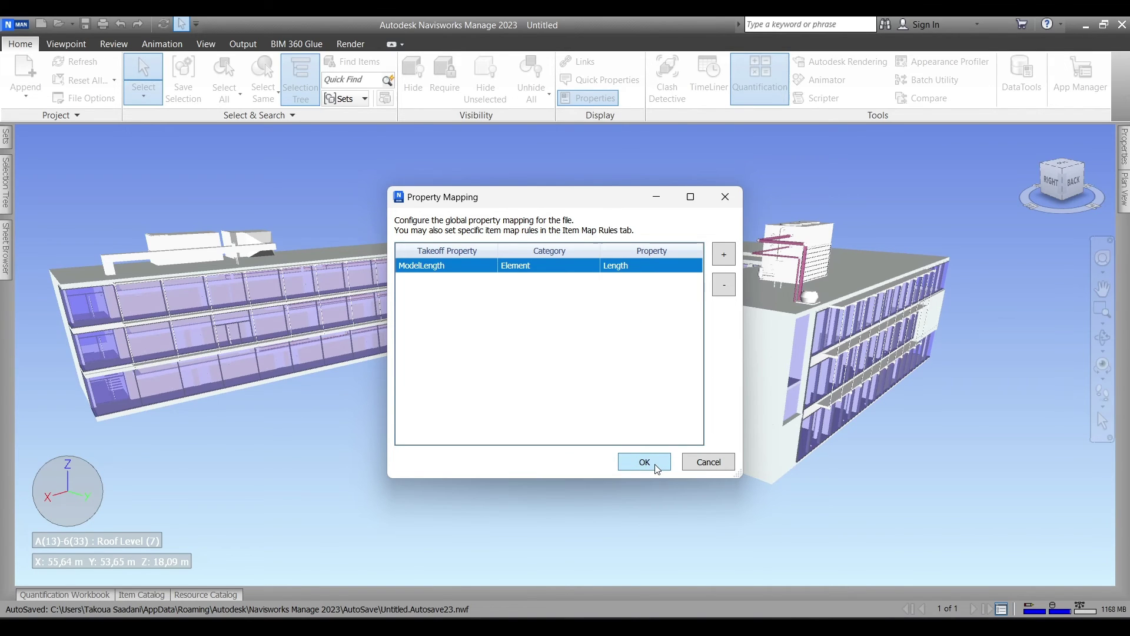
left_click(656, 465)
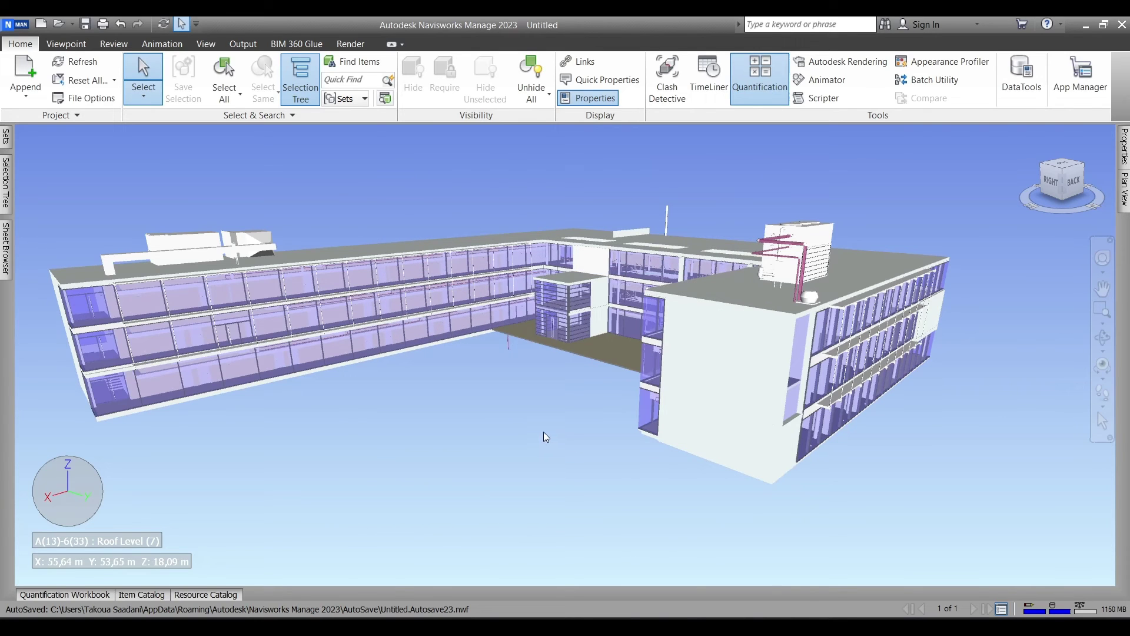
left_click(109, 591)
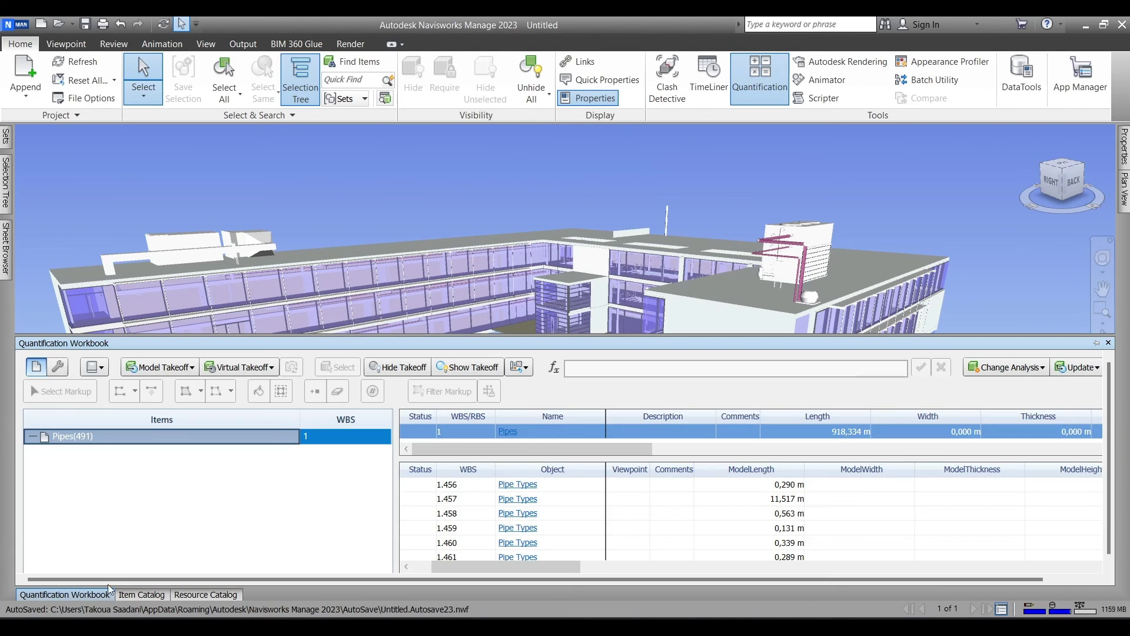
left_click(805, 265)
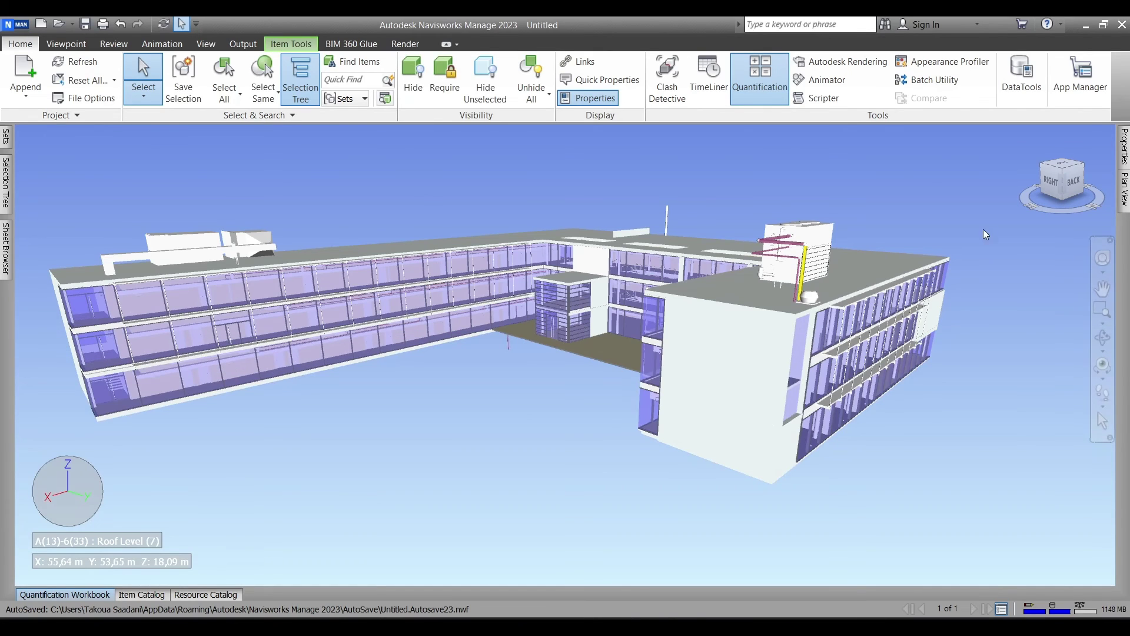
mouse_move(1124, 157)
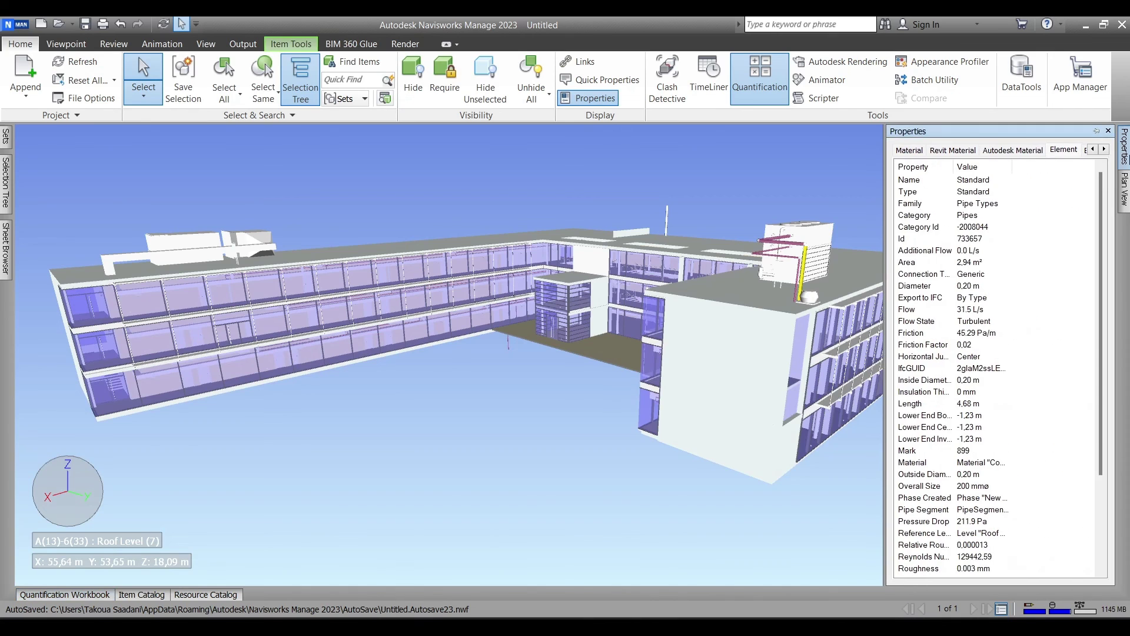
scroll(933, 325, "down", 3)
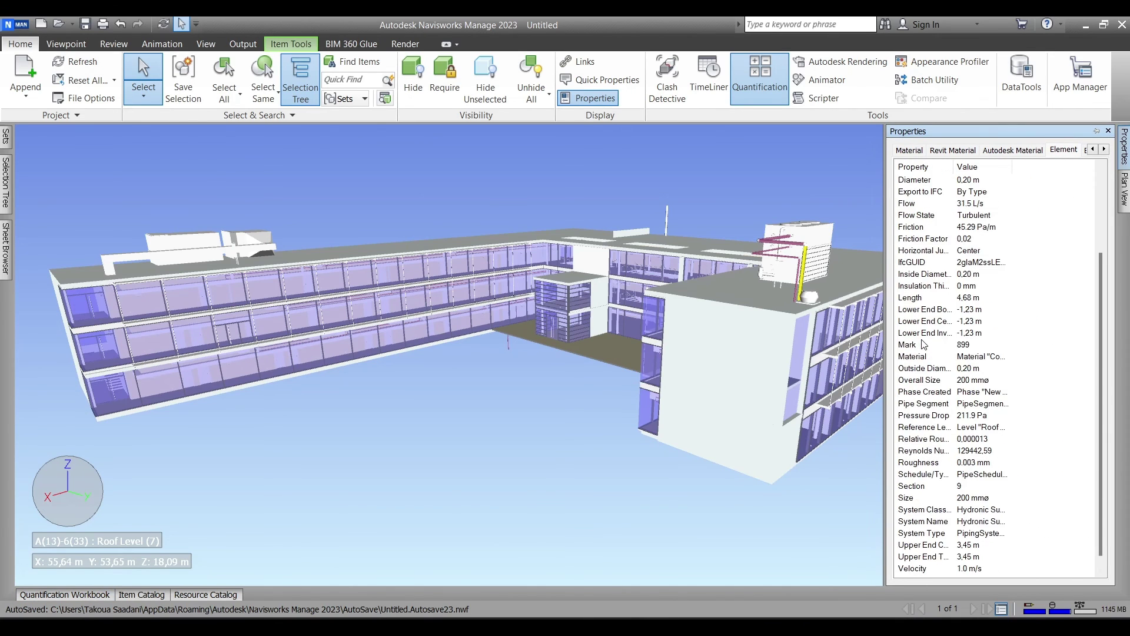
scroll(922, 345, "up", 1)
left_click(924, 344)
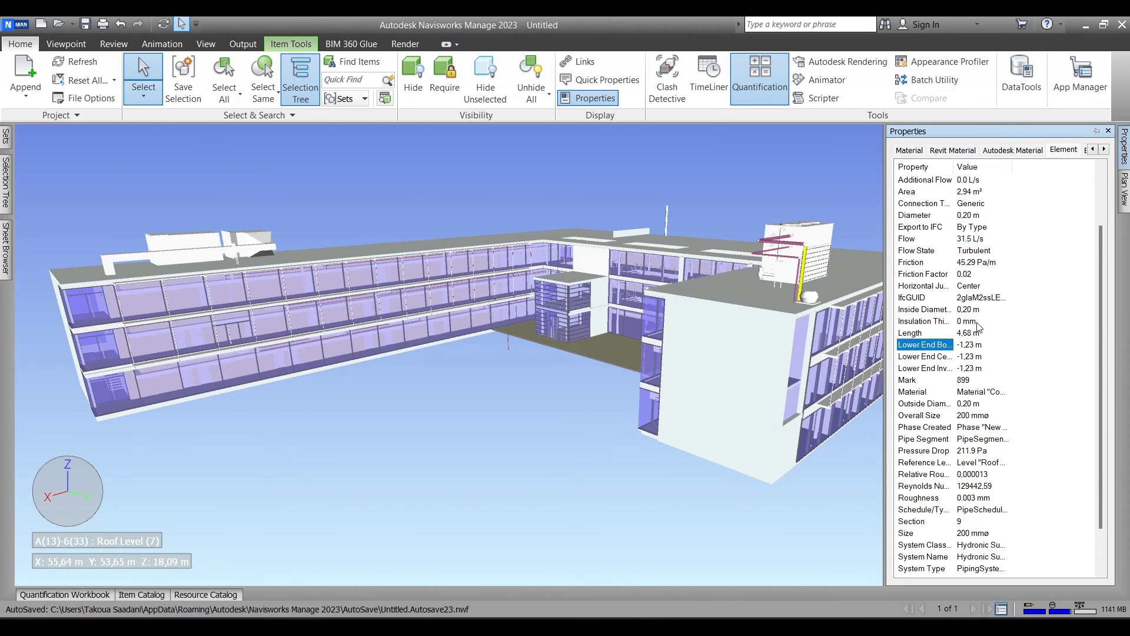
left_click(977, 333)
scroll(1000, 383, "down", 2)
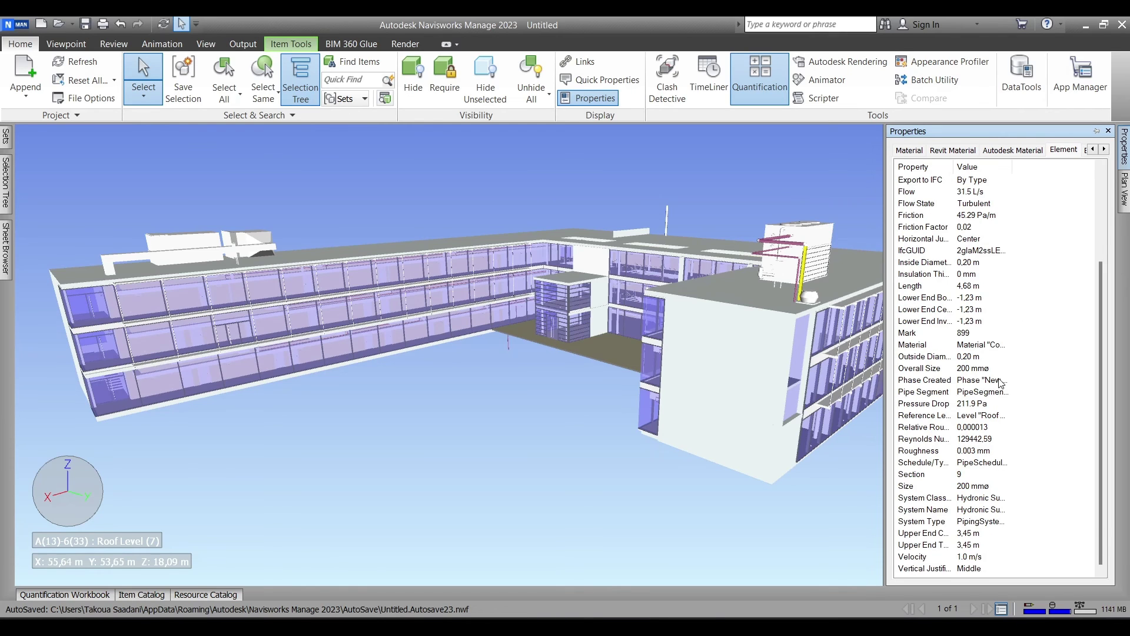
scroll(1001, 383, "up", 4)
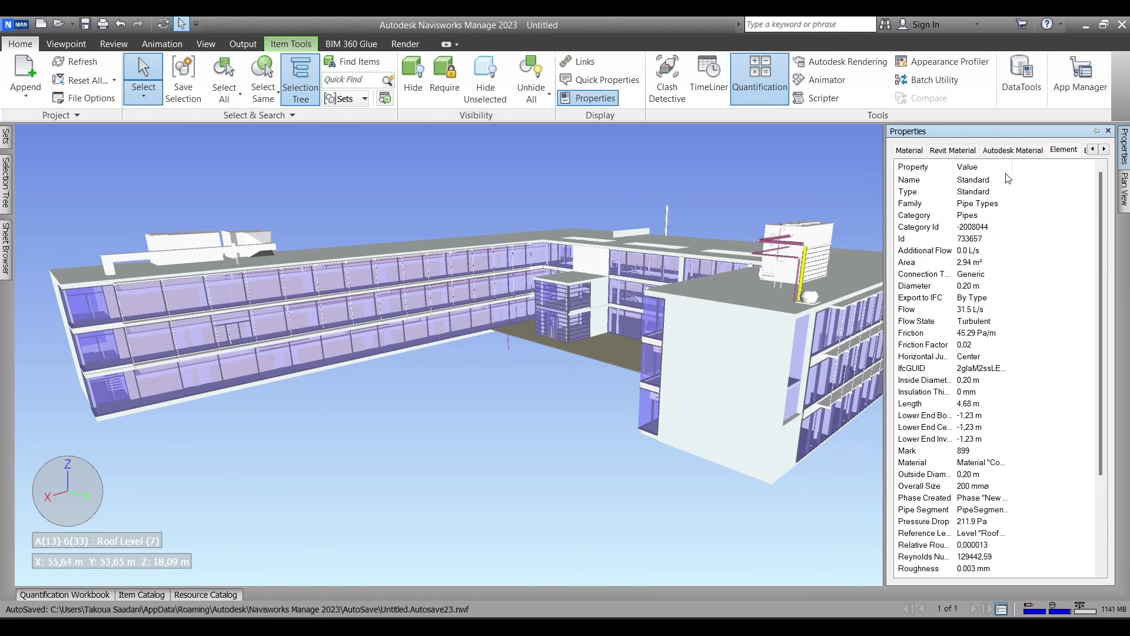
left_click(1104, 149)
left_click(1108, 130)
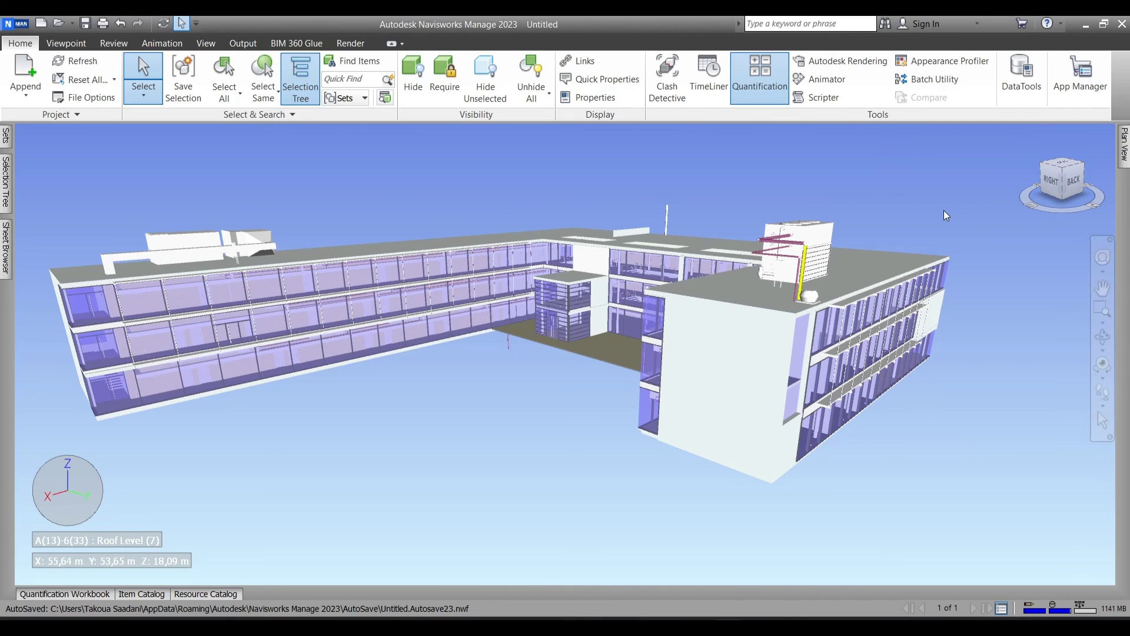
left_click(944, 211)
scroll(699, 310, "down", 3)
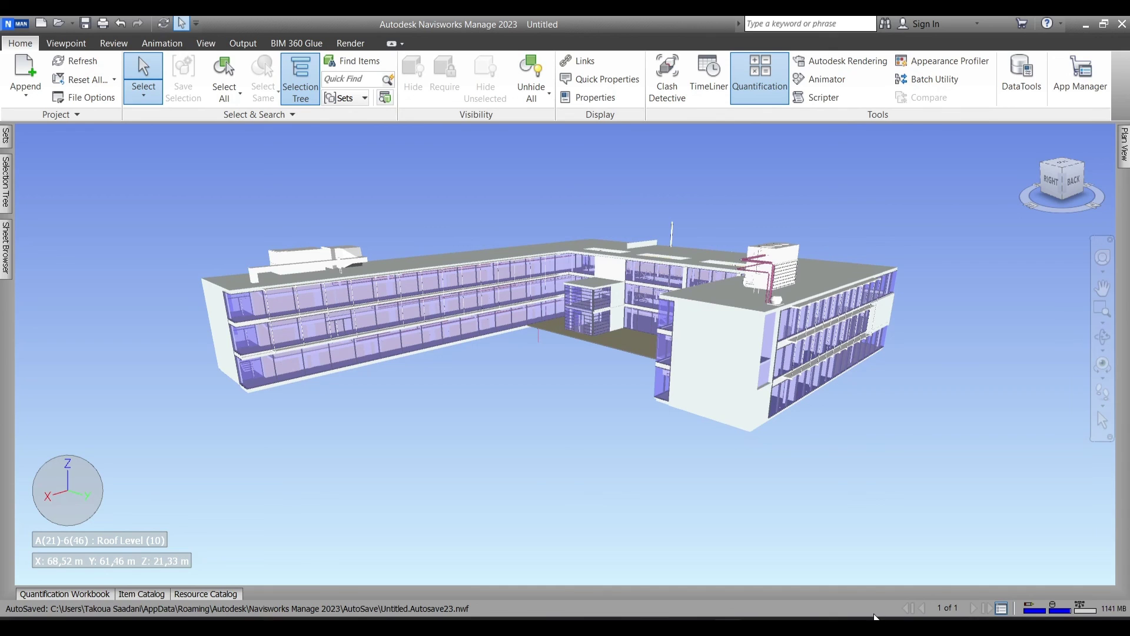
Step: Review the Pipes takeoff rows in the Quantification Workbook, selecting the 1.488 pipe entry
scroll(360, 355, "up", 3)
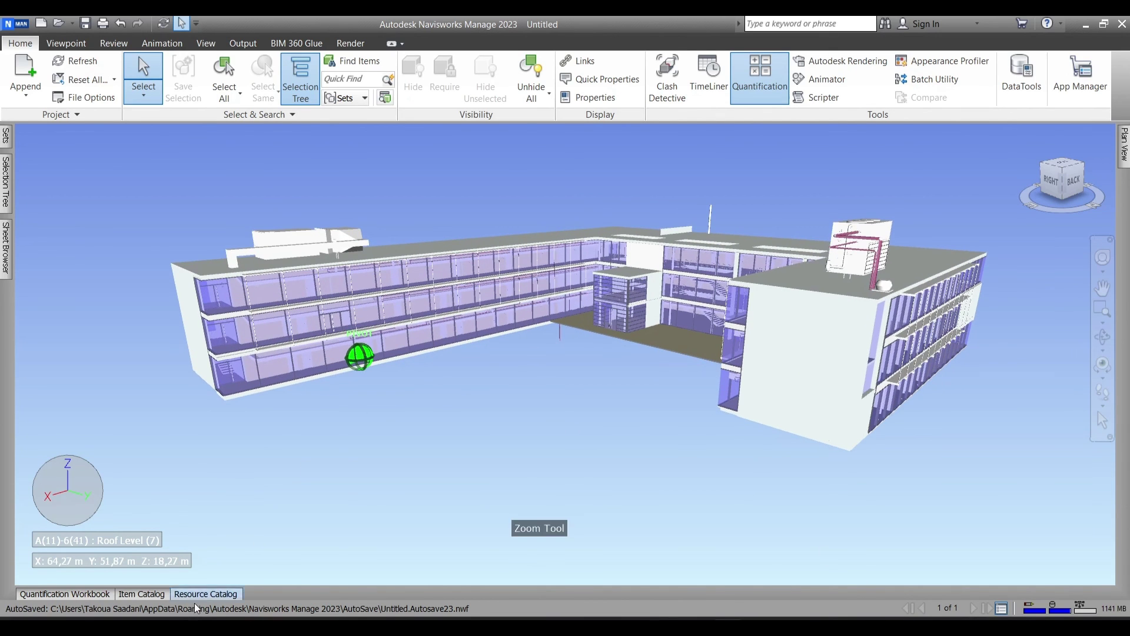
left_click(93, 594)
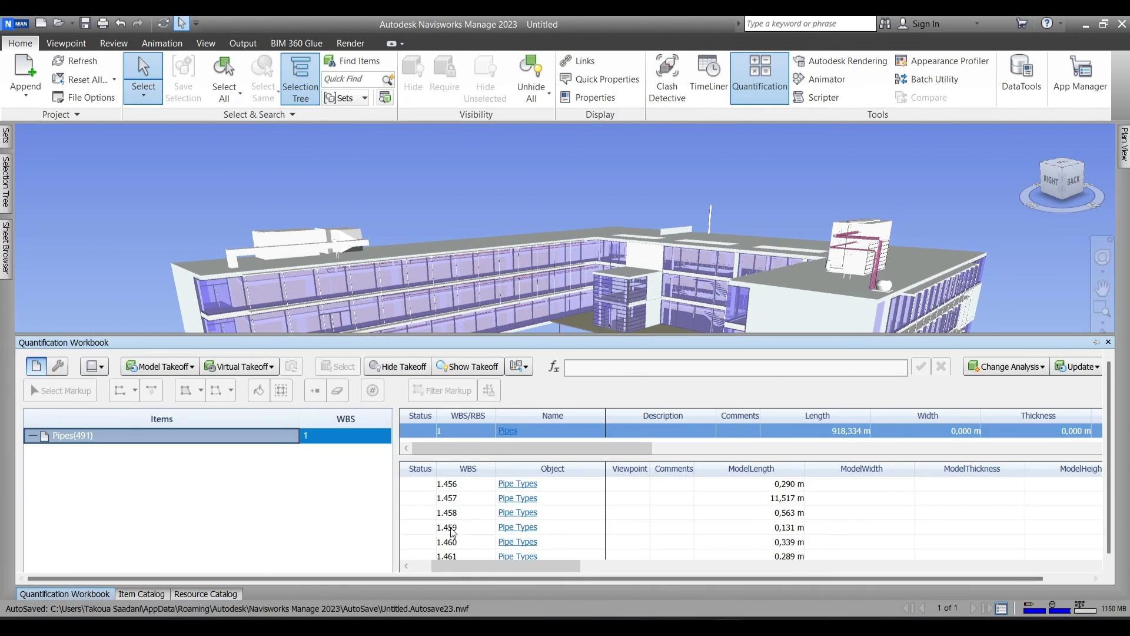
scroll(562, 512, "down", 4)
scroll(570, 522, "down", 4)
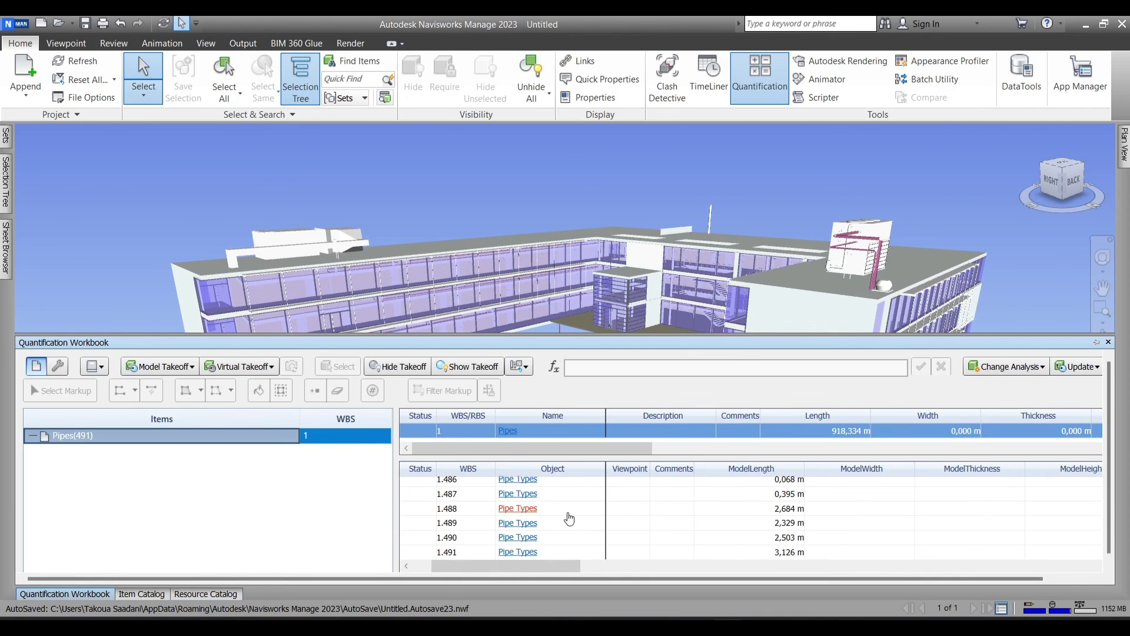
left_click(539, 509)
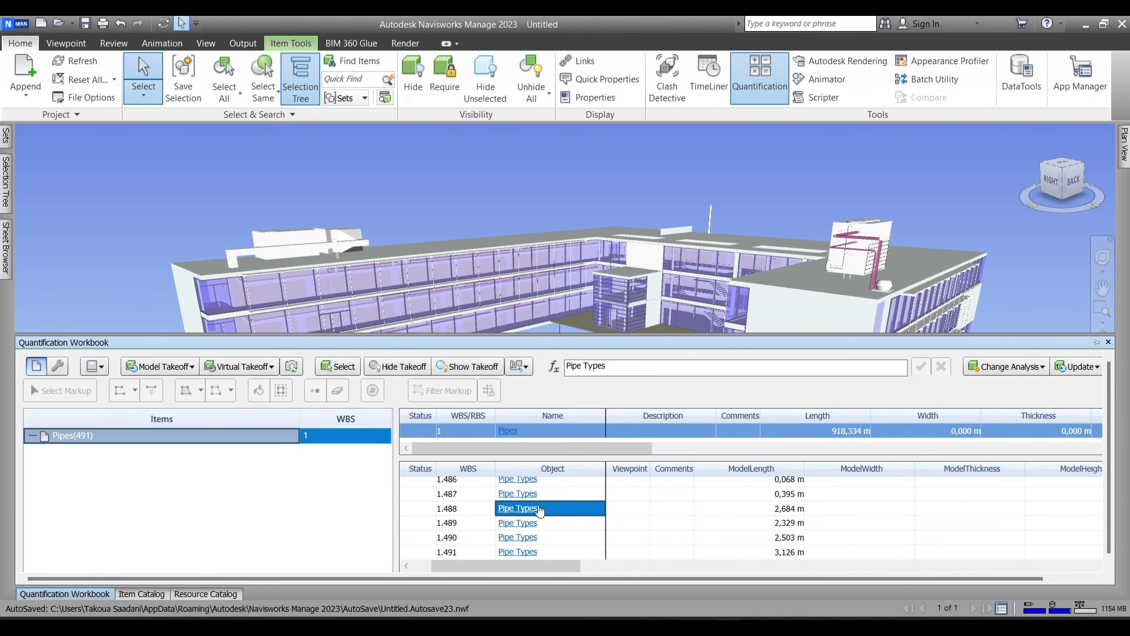
scroll(516, 545, "up", 20)
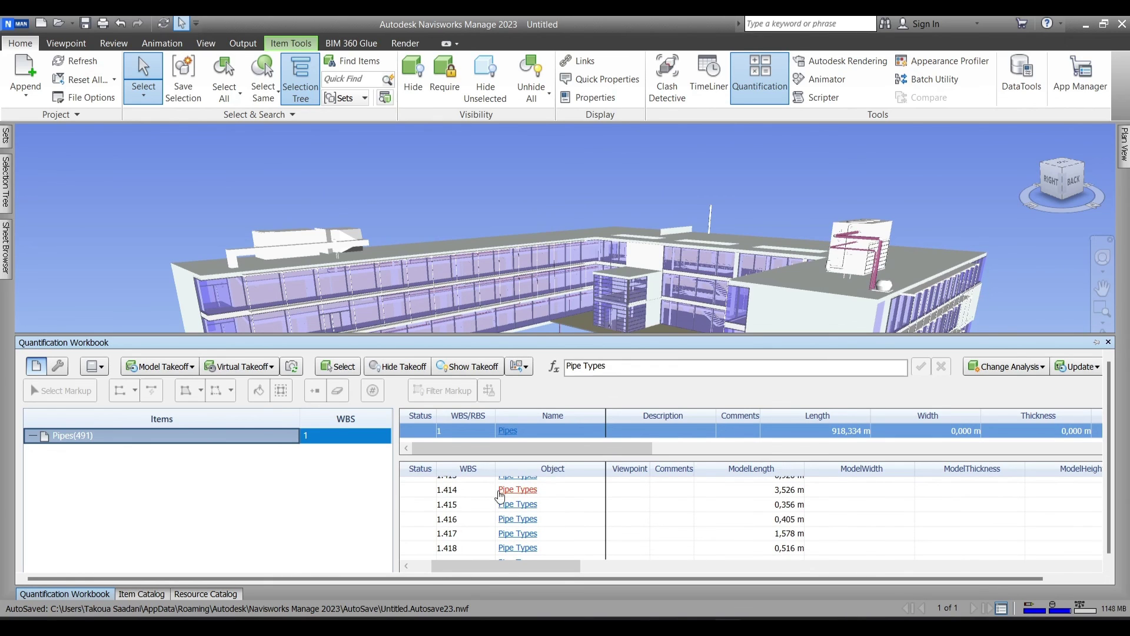
Step: Show the Pipes item's catalog calculations, with Length as =ModelLength in Meters
left_click(148, 593)
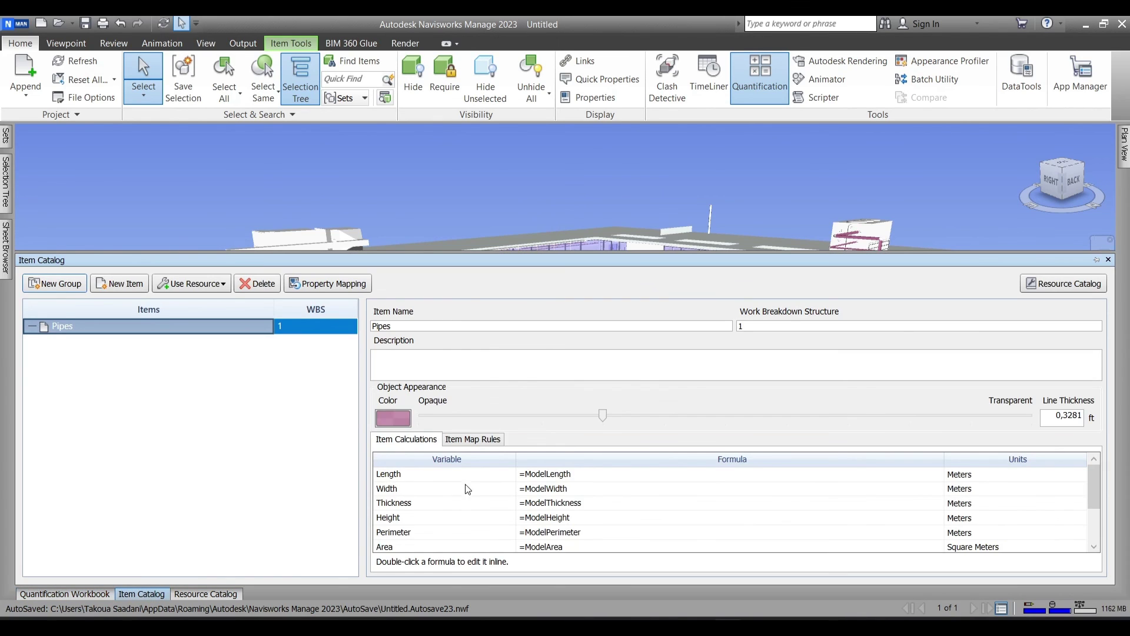
scroll(506, 507, "down", 2)
scroll(506, 507, "up", 2)
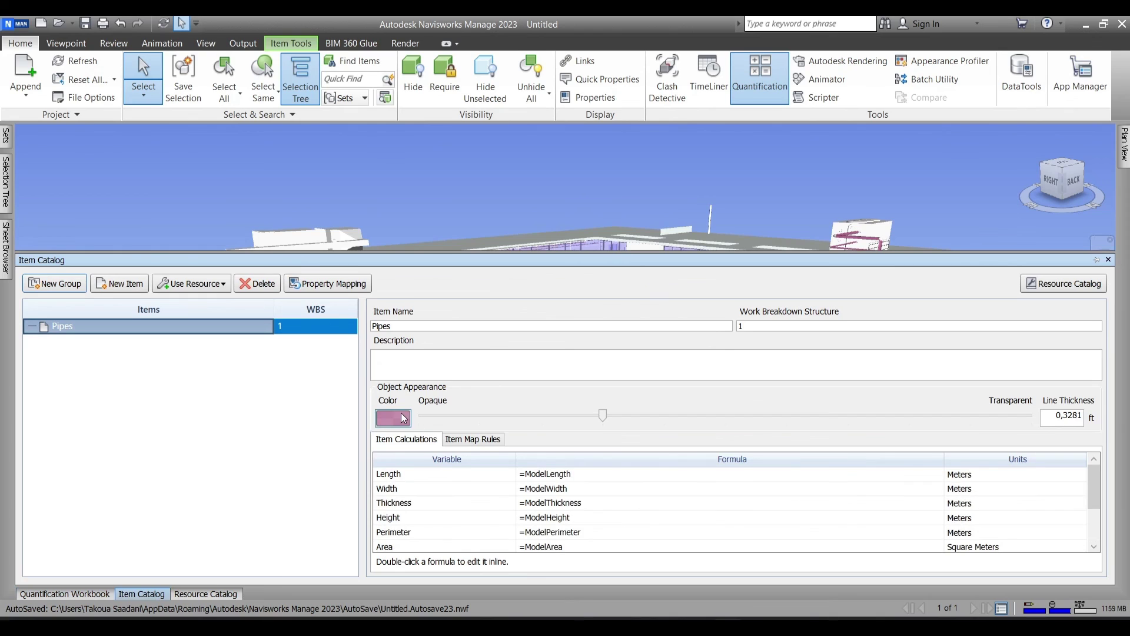